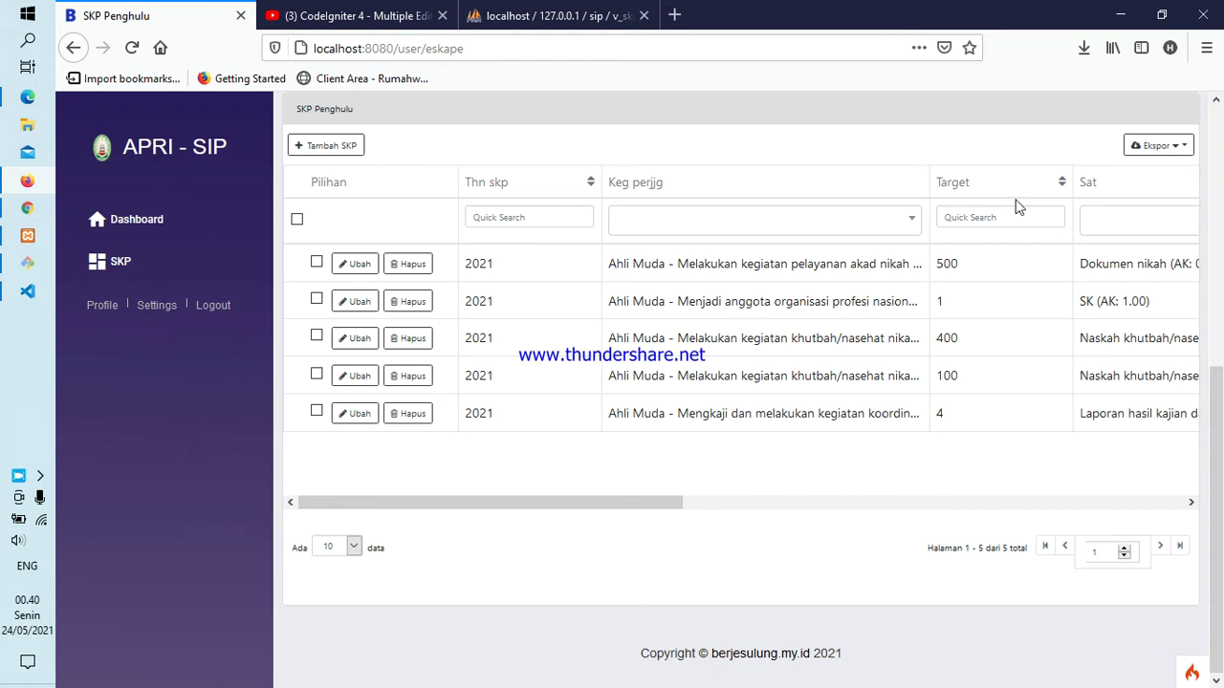
# Examine the cumulative credit summary and all columns of the SKP Penghulu table, through to the SKP status.
pyautogui.click(1216, 156)
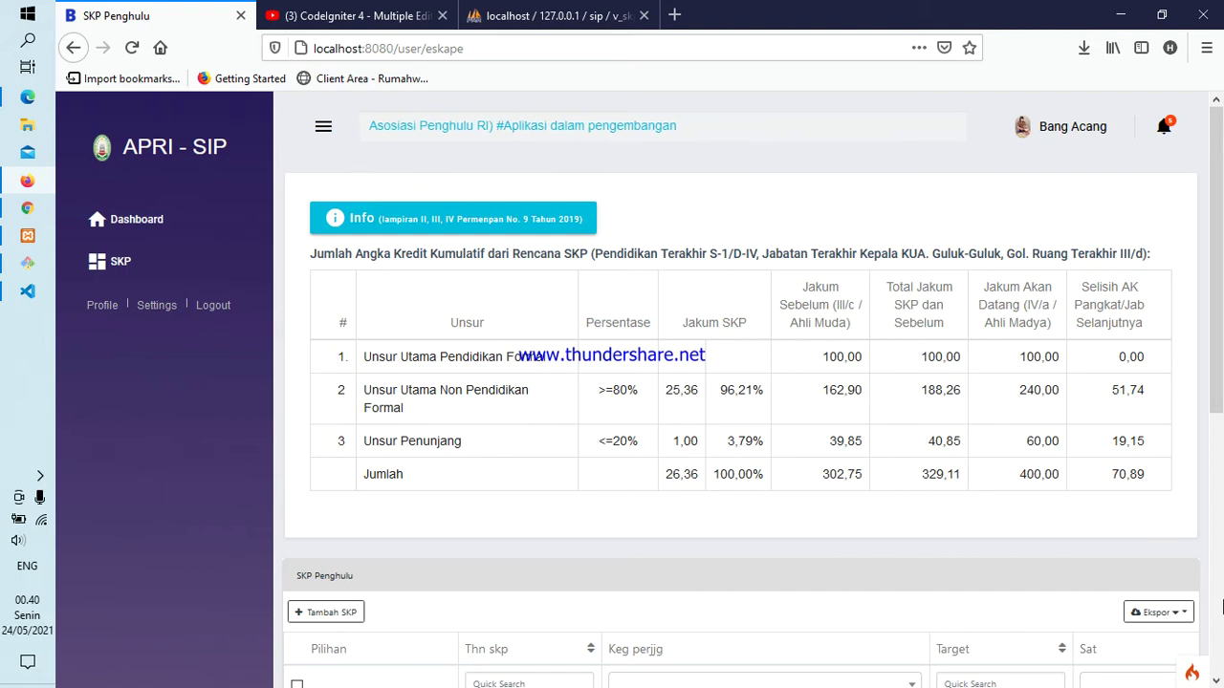
pyautogui.click(1220, 606)
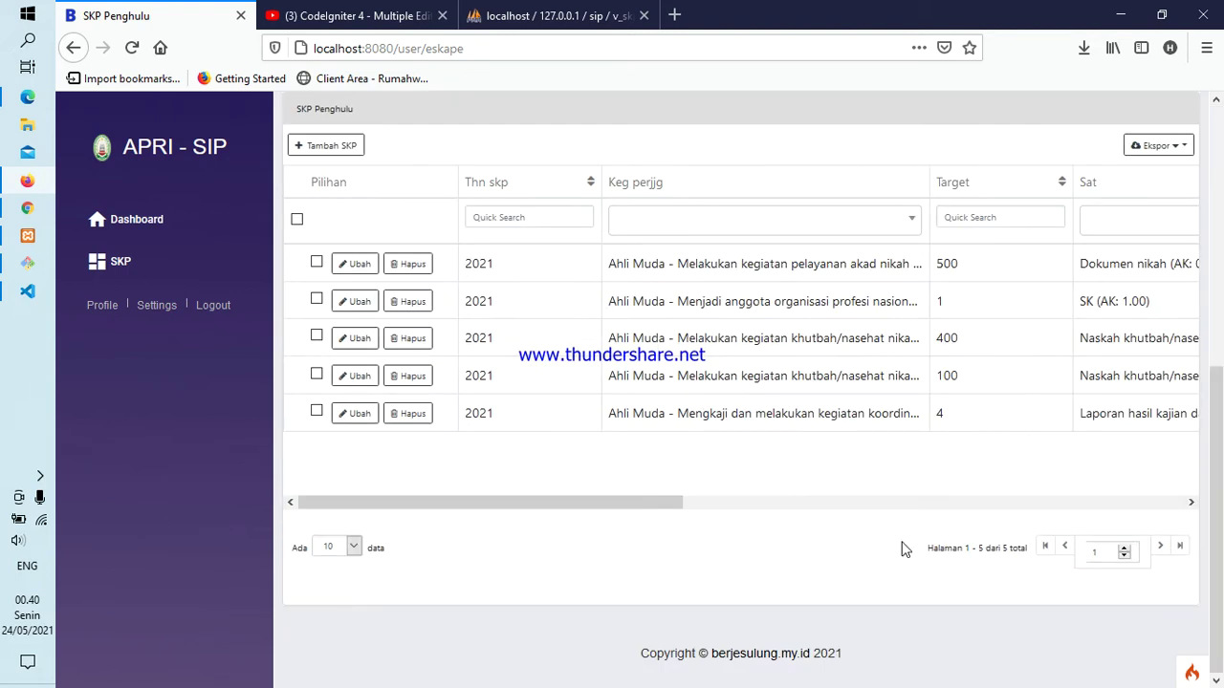
pyautogui.moveTo(634, 506); pyautogui.dragTo(1207, 568)
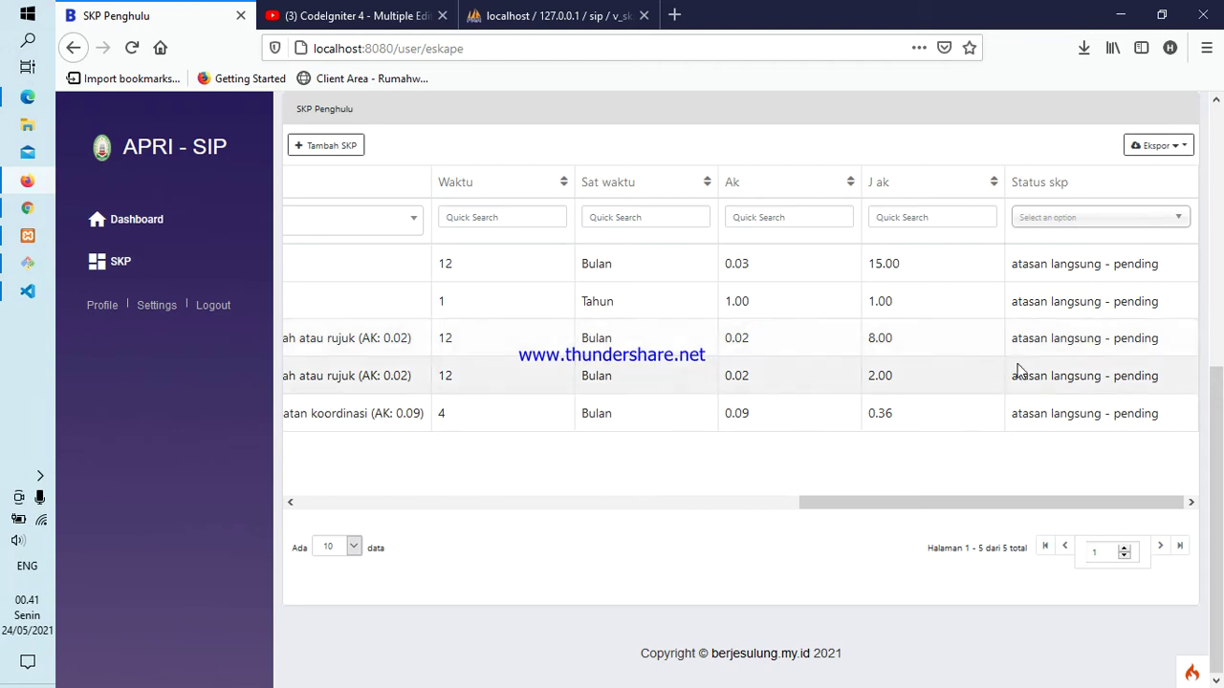
pyautogui.moveTo(924, 507); pyautogui.dragTo(345, 538)
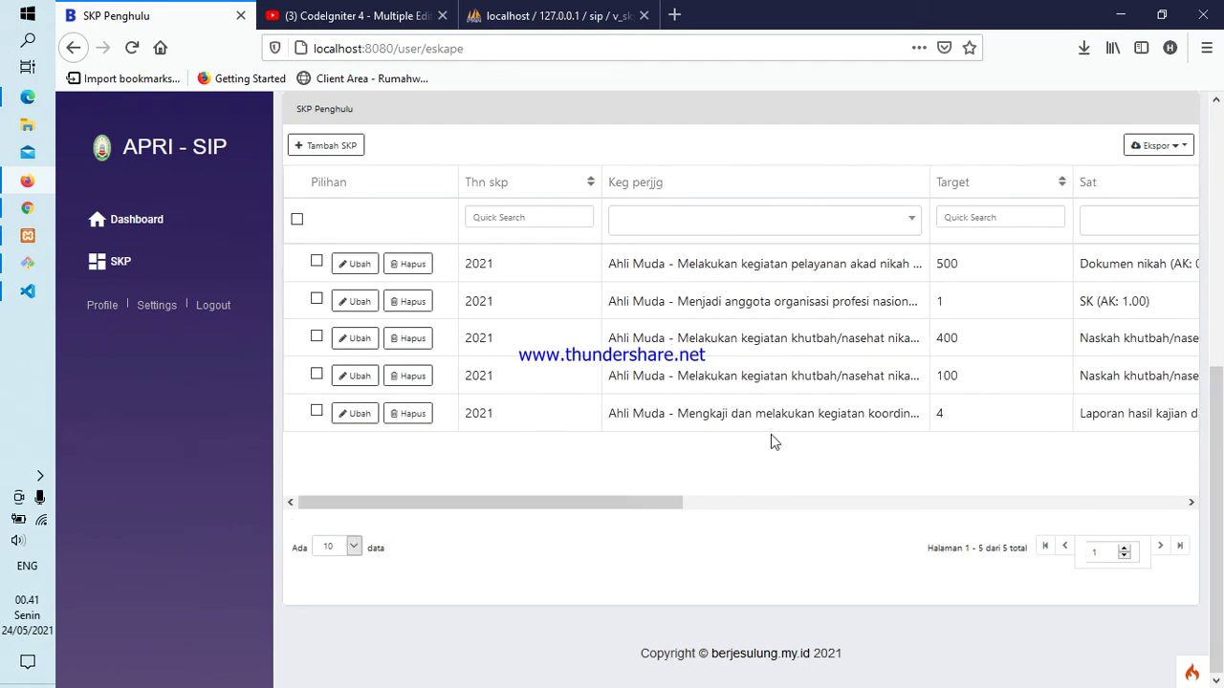
pyautogui.moveTo(1216, 540); pyautogui.dragTo(1221, 287)
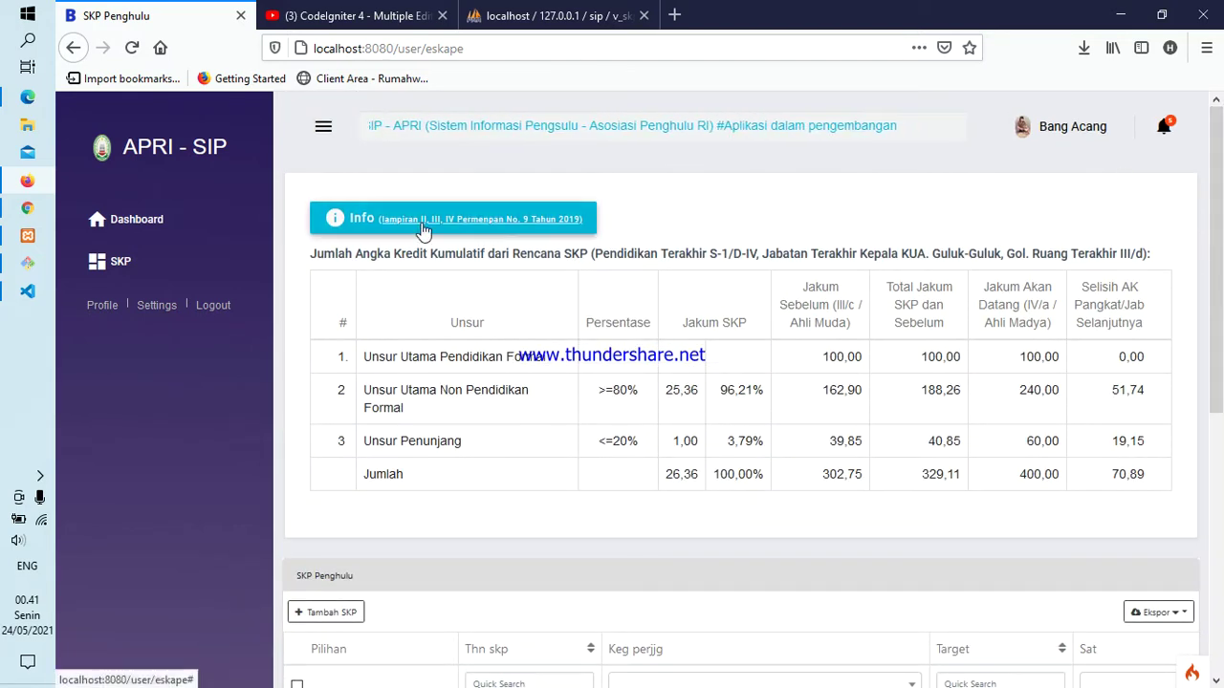
# Open the profile page and review the Data Penghulu and Atasan Langsung details.
pyautogui.click(101, 306)
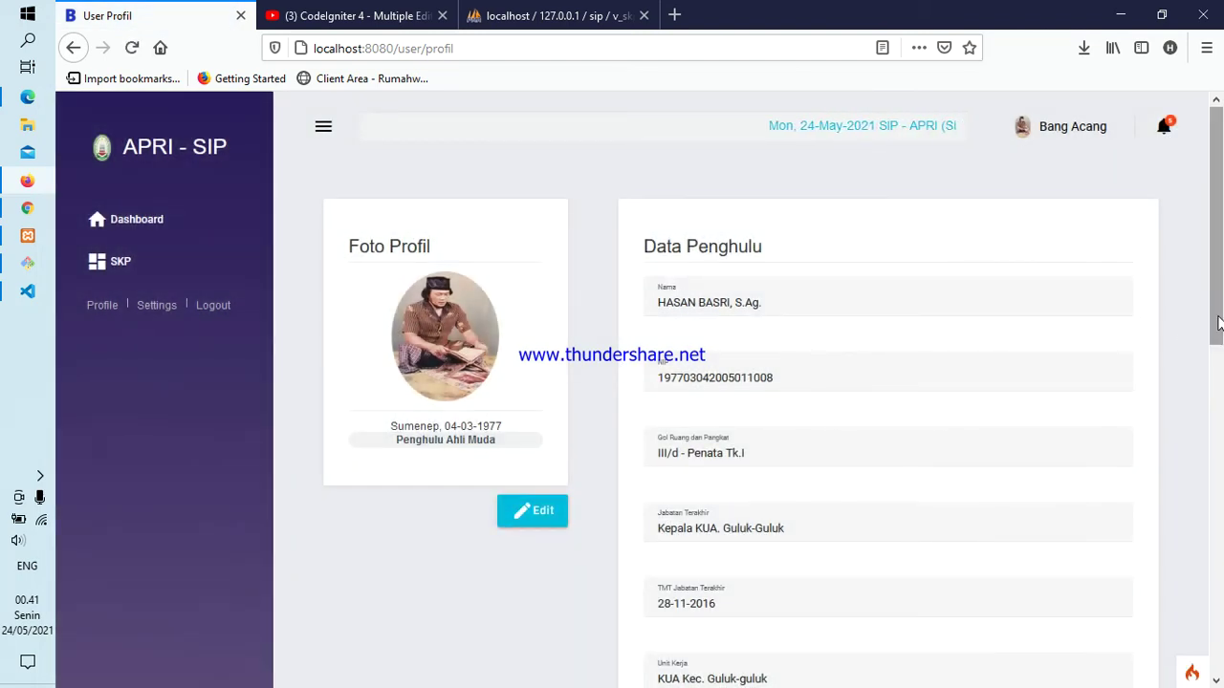
pyautogui.moveTo(1214, 319); pyautogui.dragTo(1221, 540)
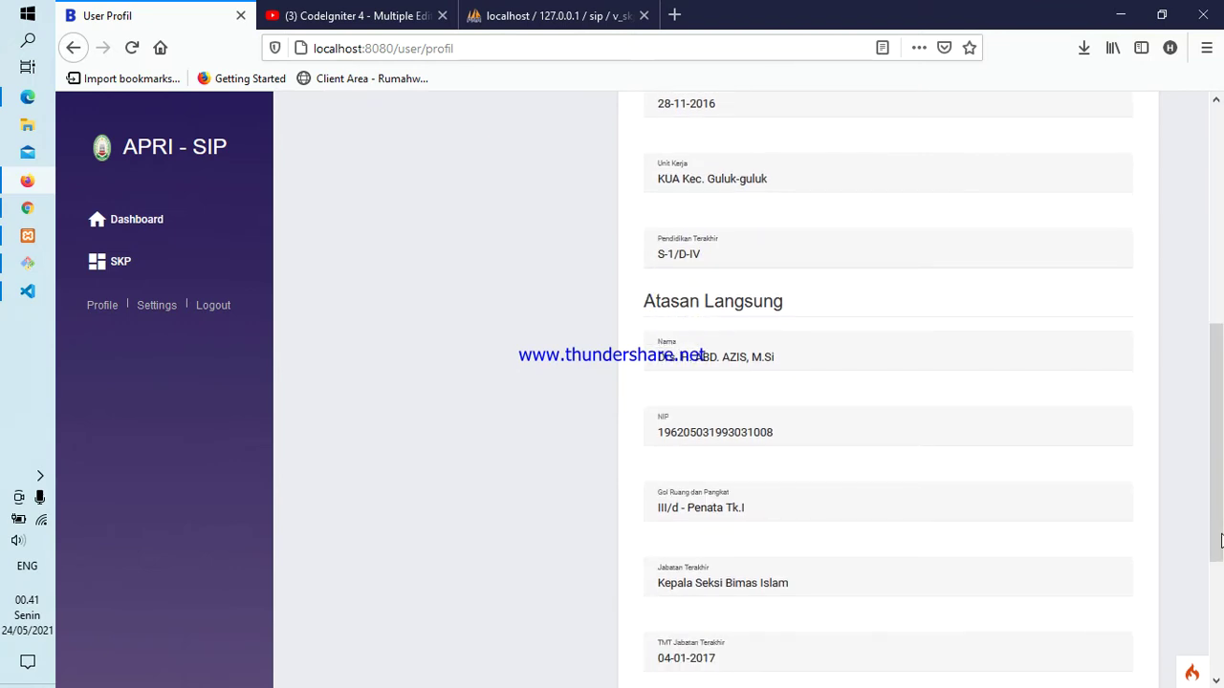
pyautogui.click(1219, 256)
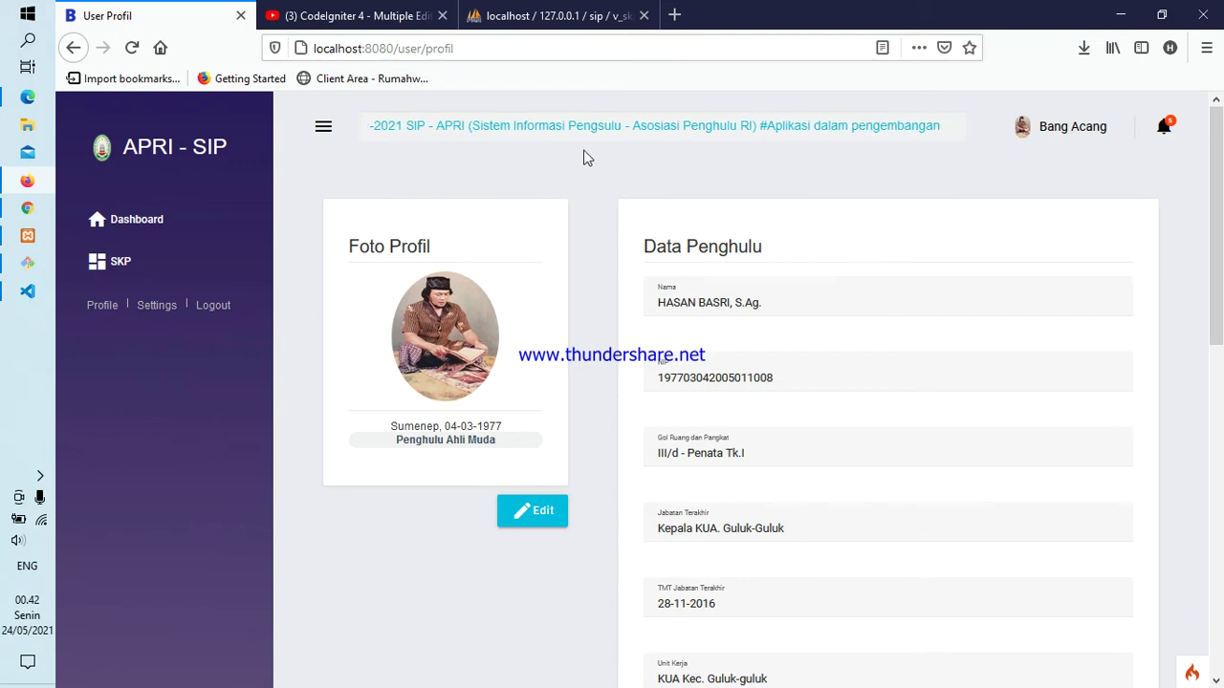
# Switch to Edge, open the superior's SKP list and filter it by the second penghulu's NIP.
pyautogui.click(28, 99)
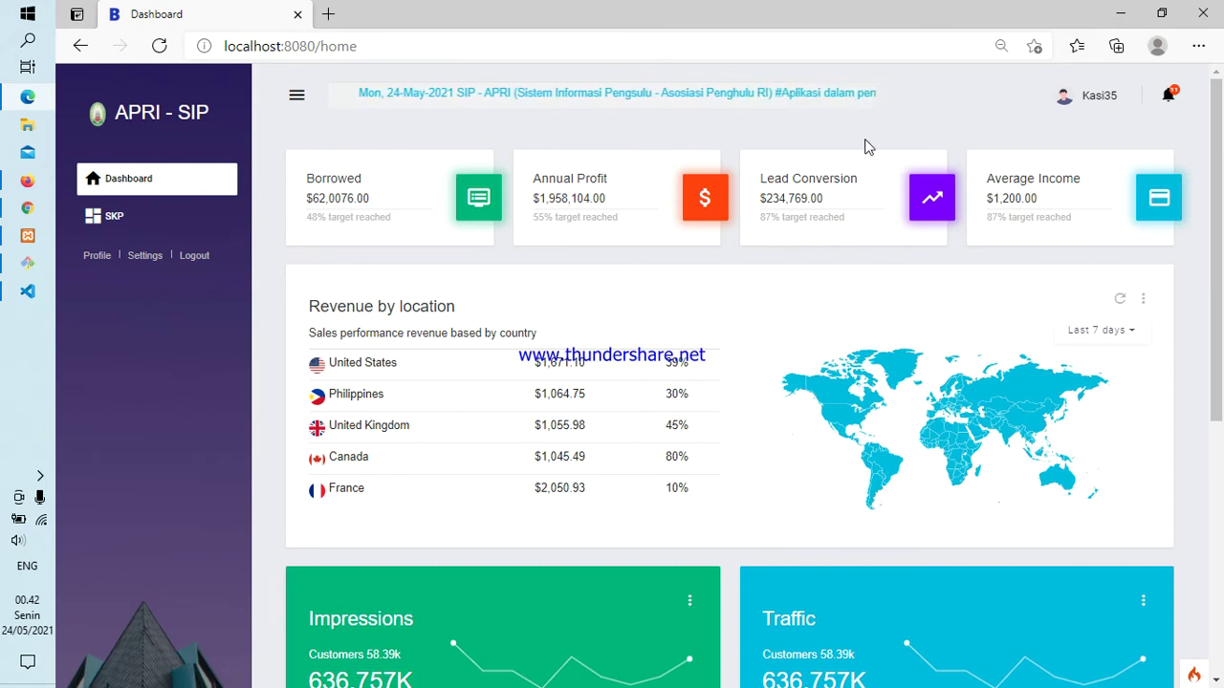
pyautogui.click(121, 222)
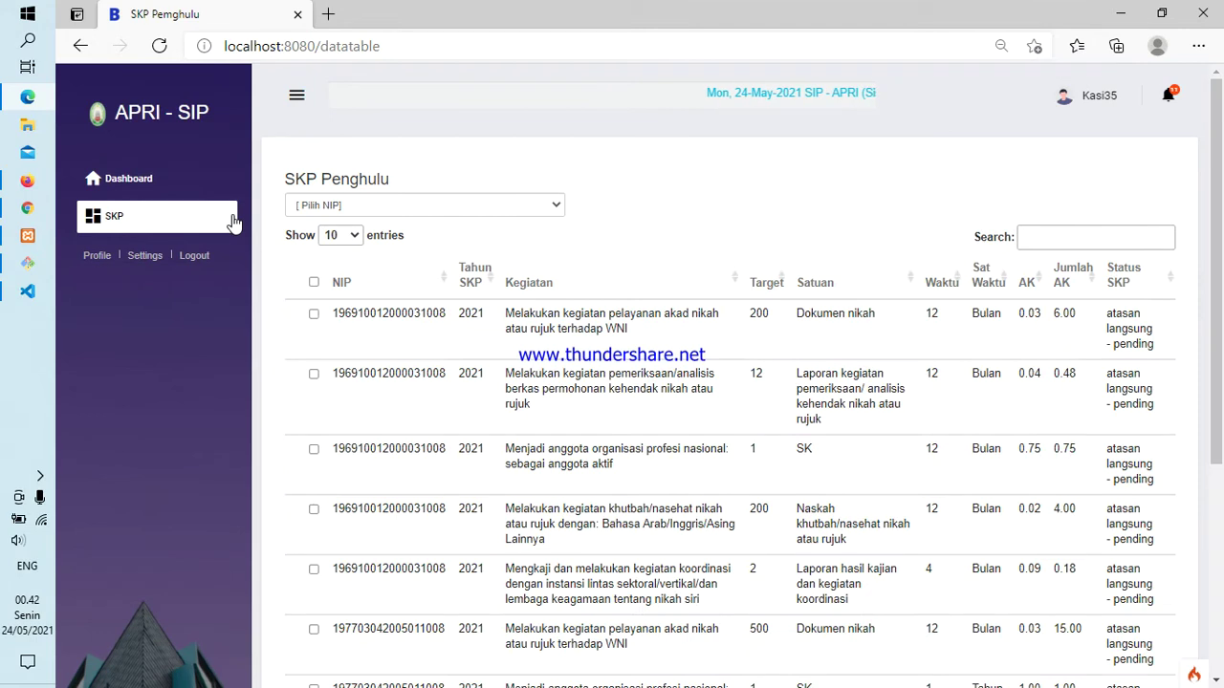
pyautogui.click(435, 204)
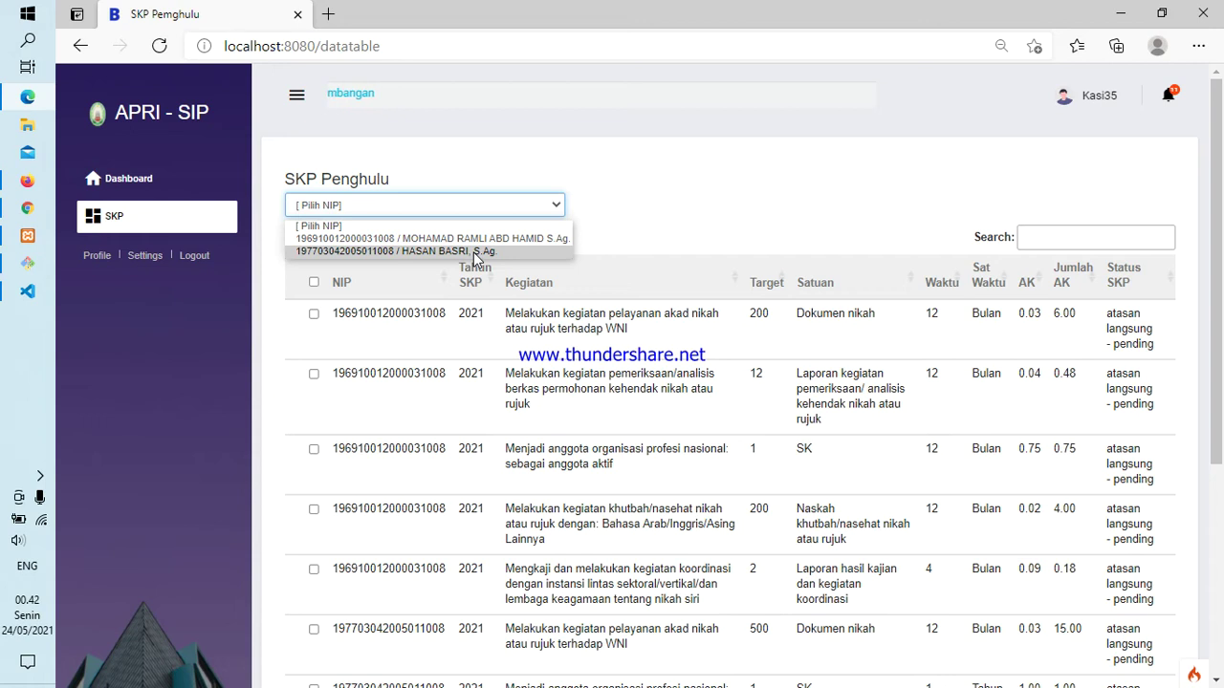
pyautogui.click(624, 211)
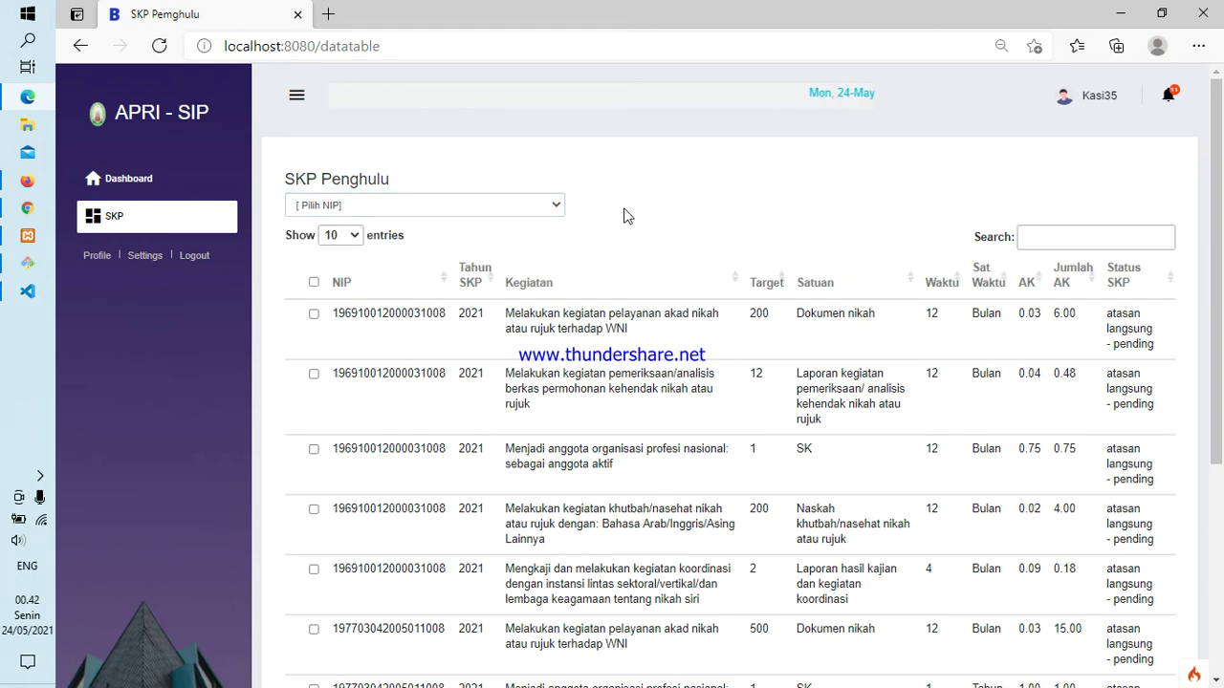
pyautogui.click(552, 212)
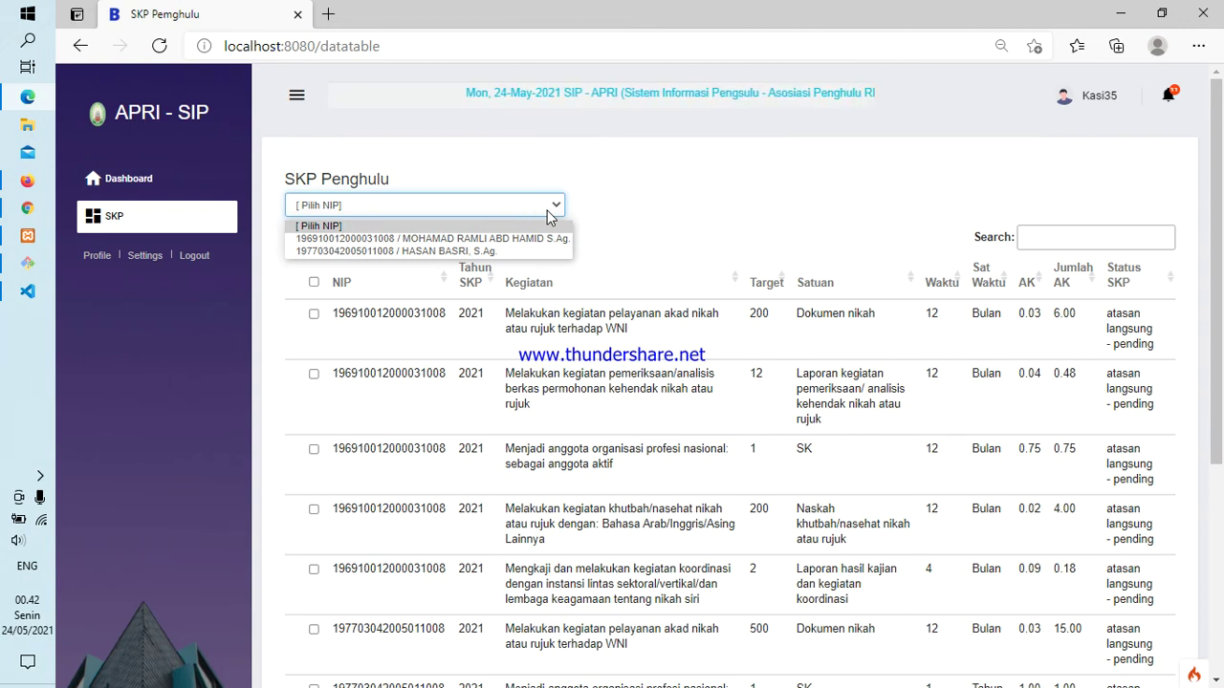
pyautogui.click(501, 252)
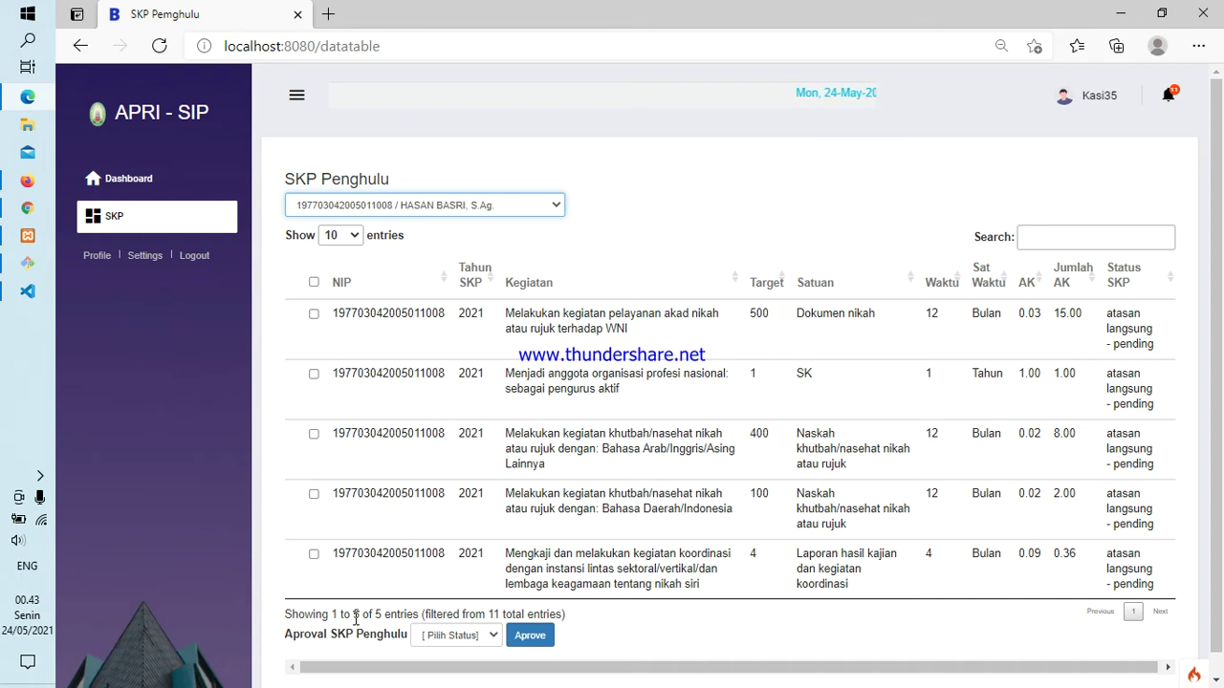
# Switch to Firefox, open the Data SKP entry from the settings for editing and view its SKP Penghulu table.
pyautogui.click(32, 212)
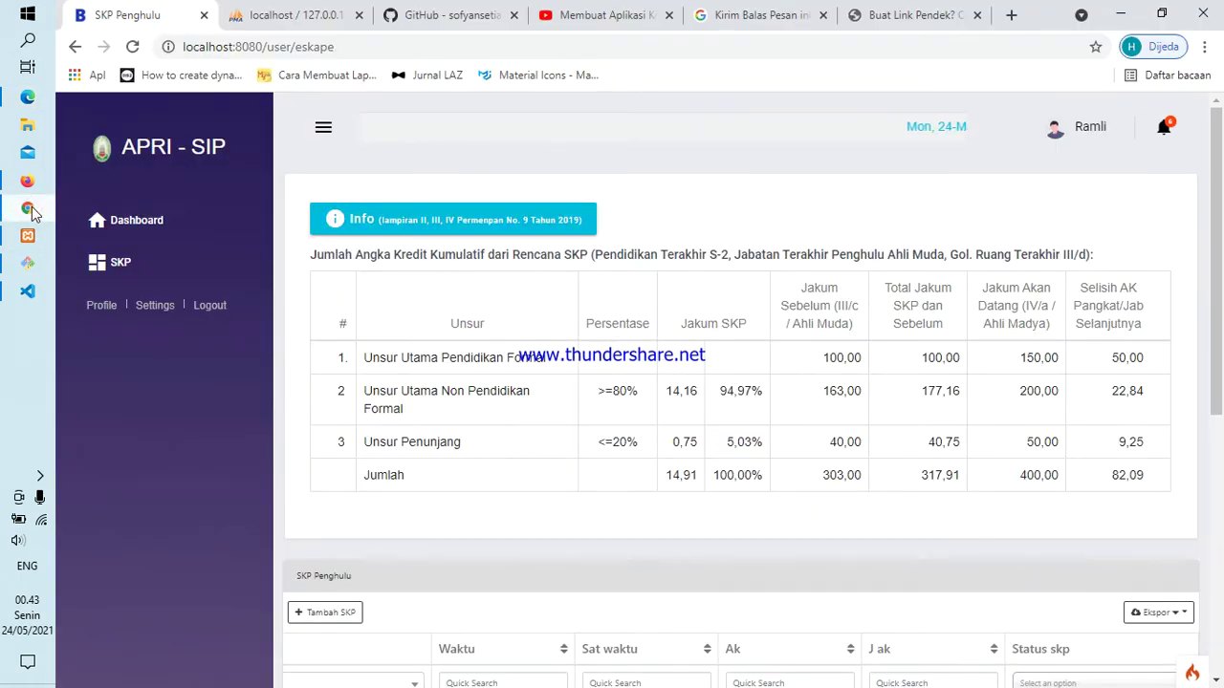
pyautogui.click(28, 181)
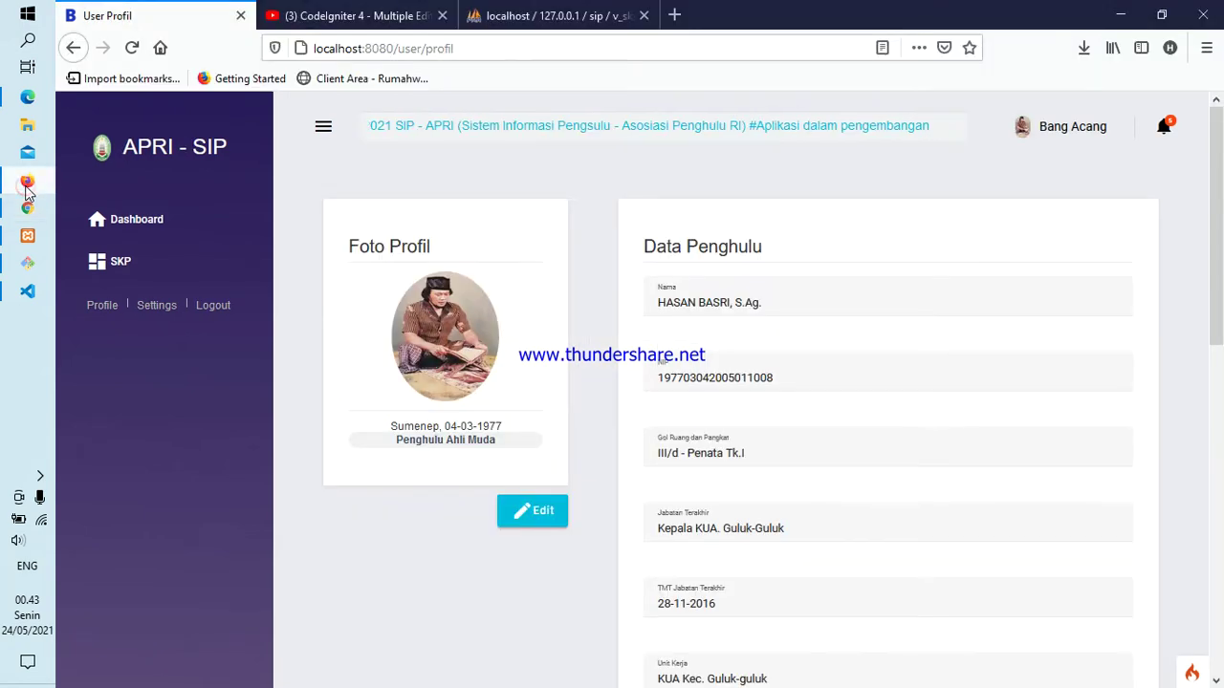
pyautogui.click(157, 311)
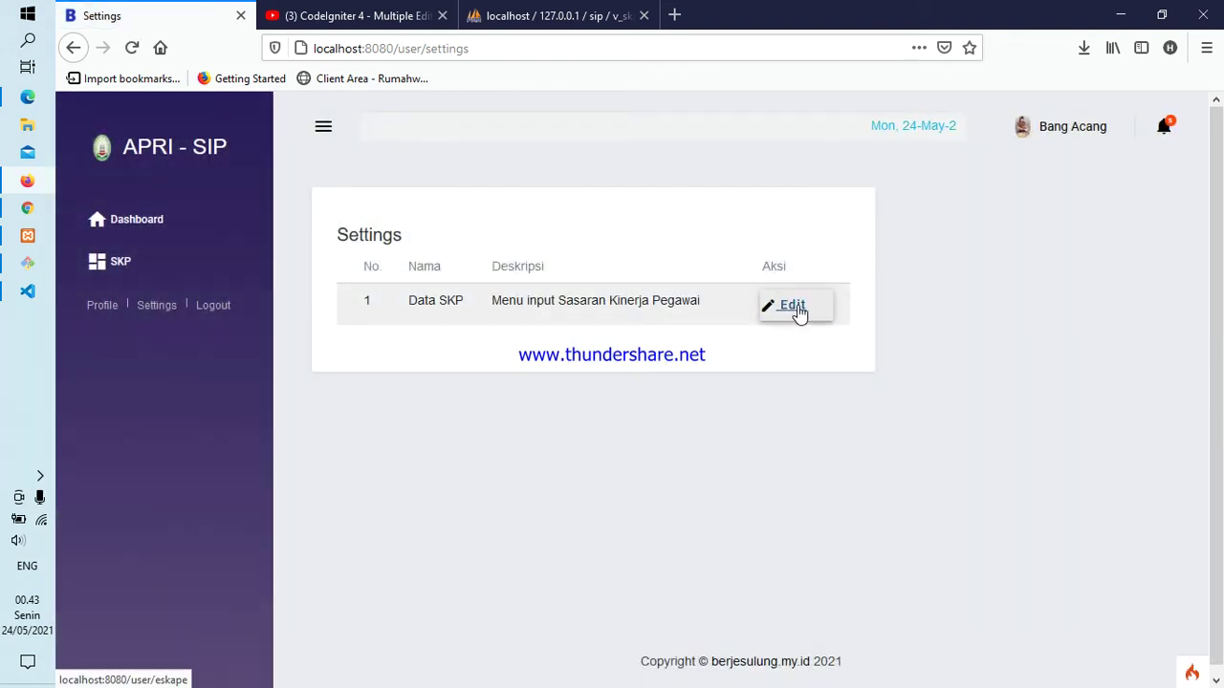
pyautogui.click(797, 310)
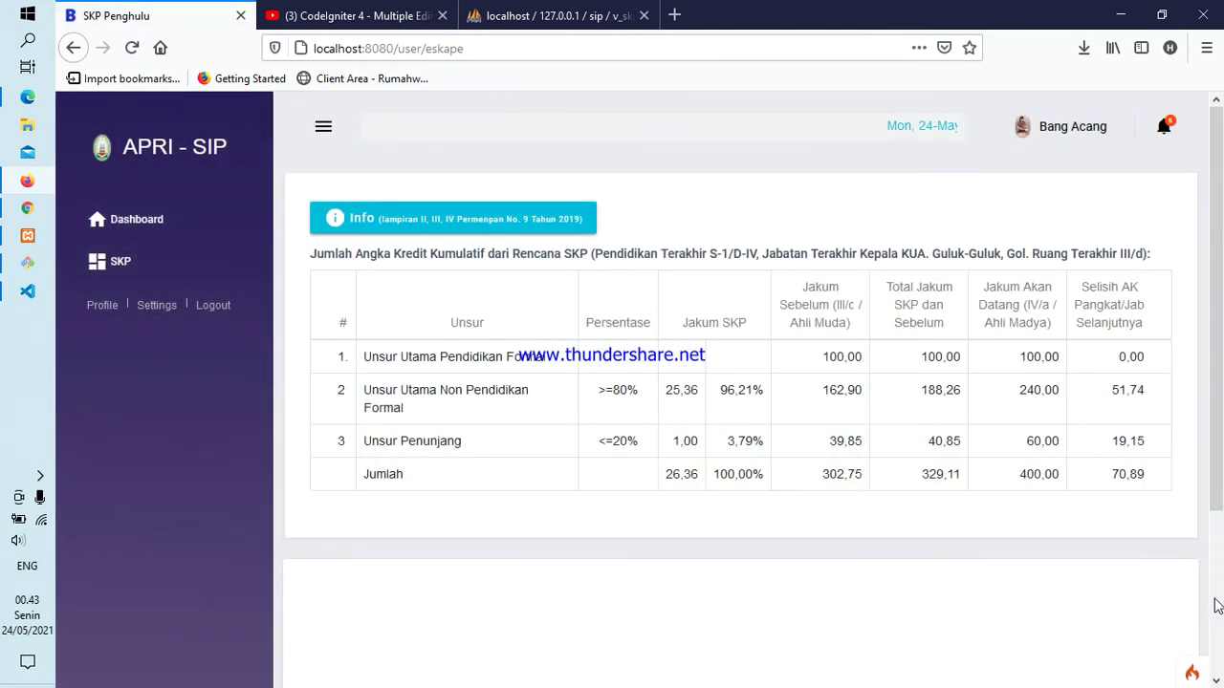
pyautogui.click(1217, 606)
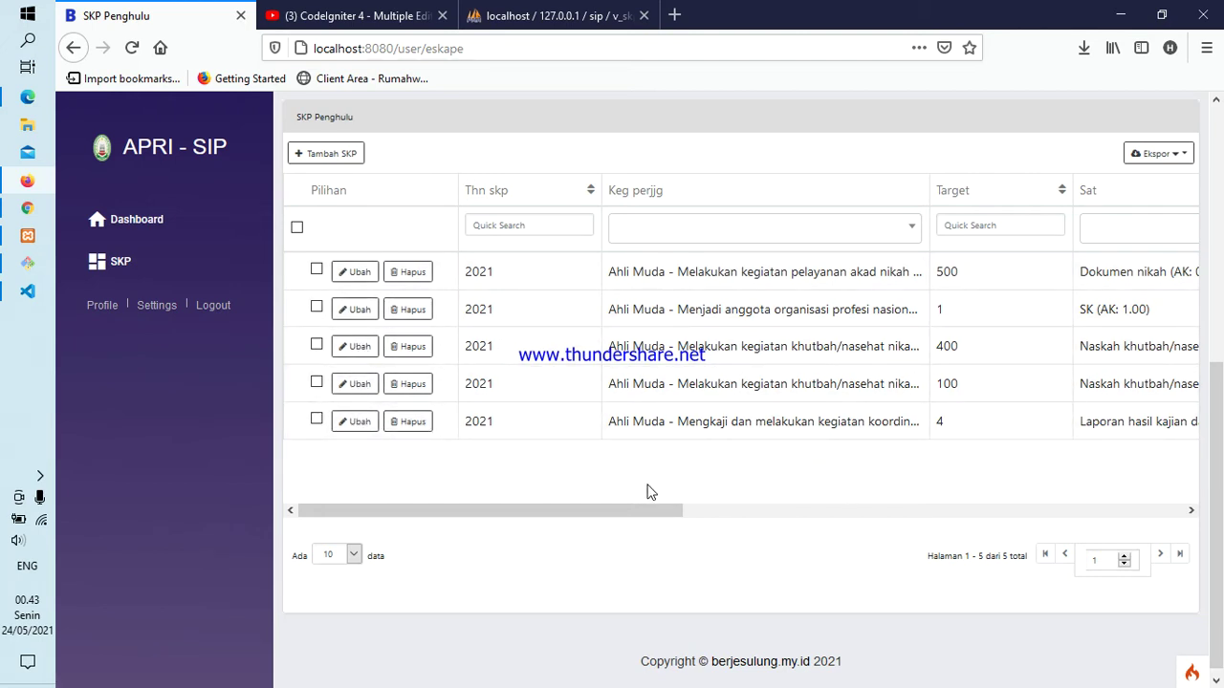
# Switch to Edge, filter the SKP list by the first penghulu's NIP and review the listed activities.
pyautogui.click(29, 104)
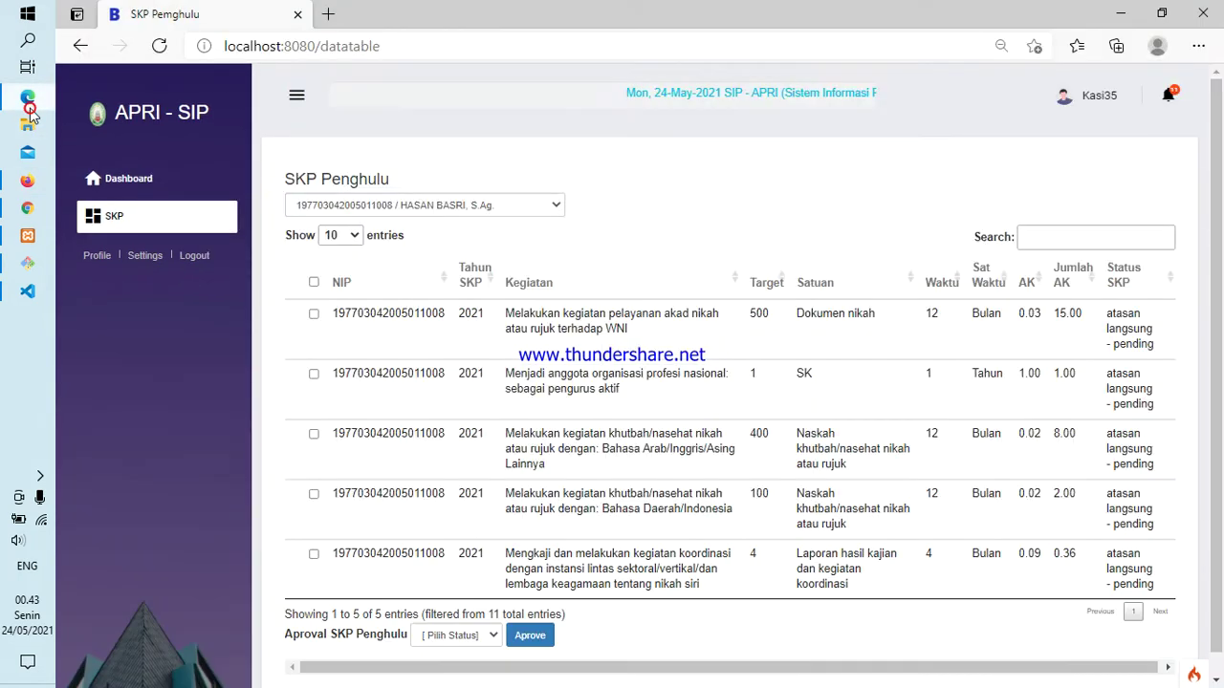
pyautogui.click(338, 208)
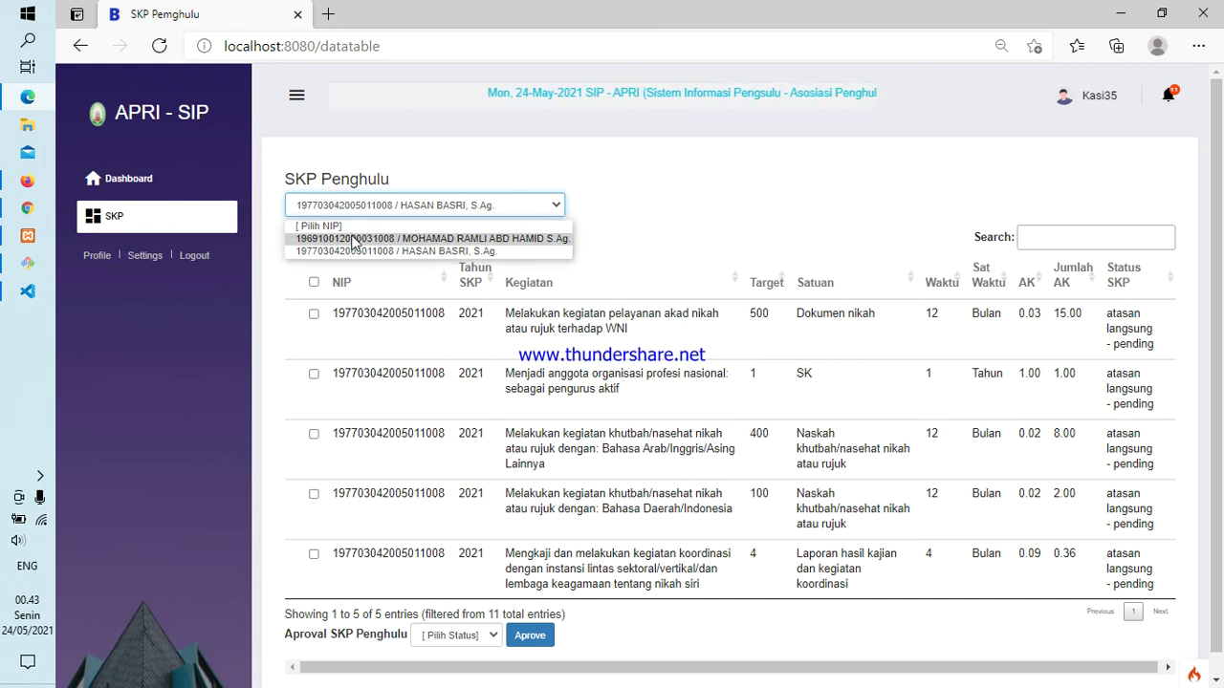
pyautogui.click(354, 242)
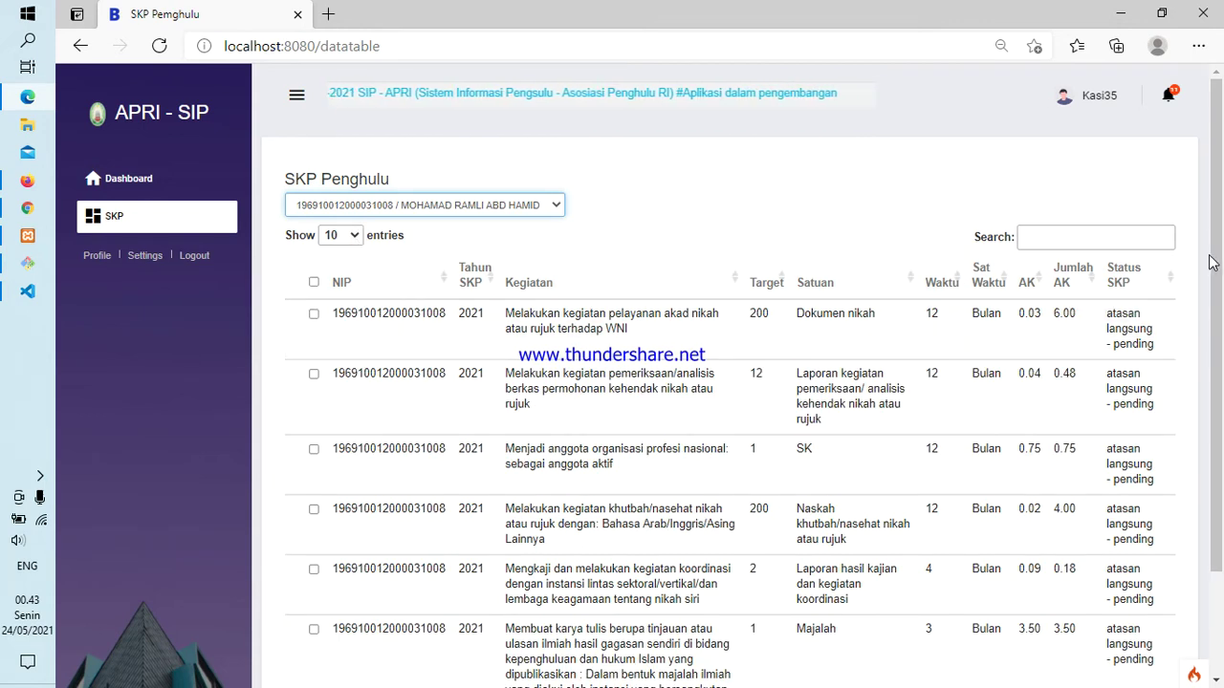
pyautogui.moveTo(1218, 260); pyautogui.dragTo(1221, 396)
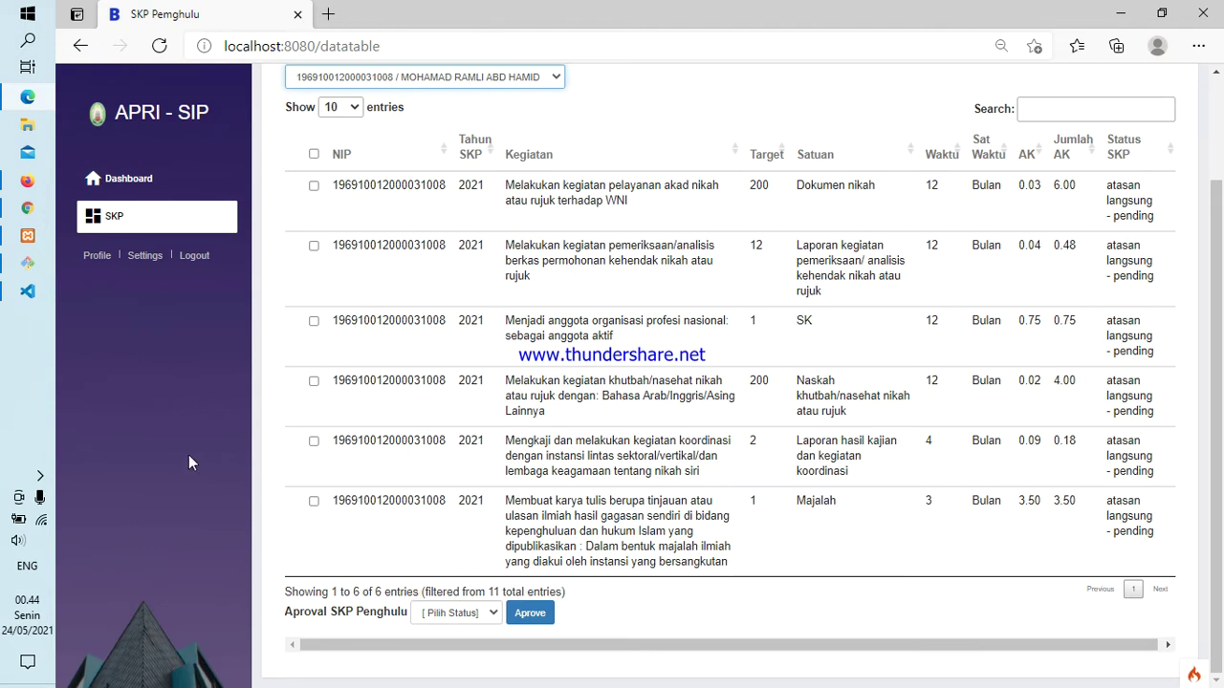
# Switch to Chrome and examine the first penghulu's own SKP table, including its activities, targets, units and status columns.
pyautogui.click(25, 182)
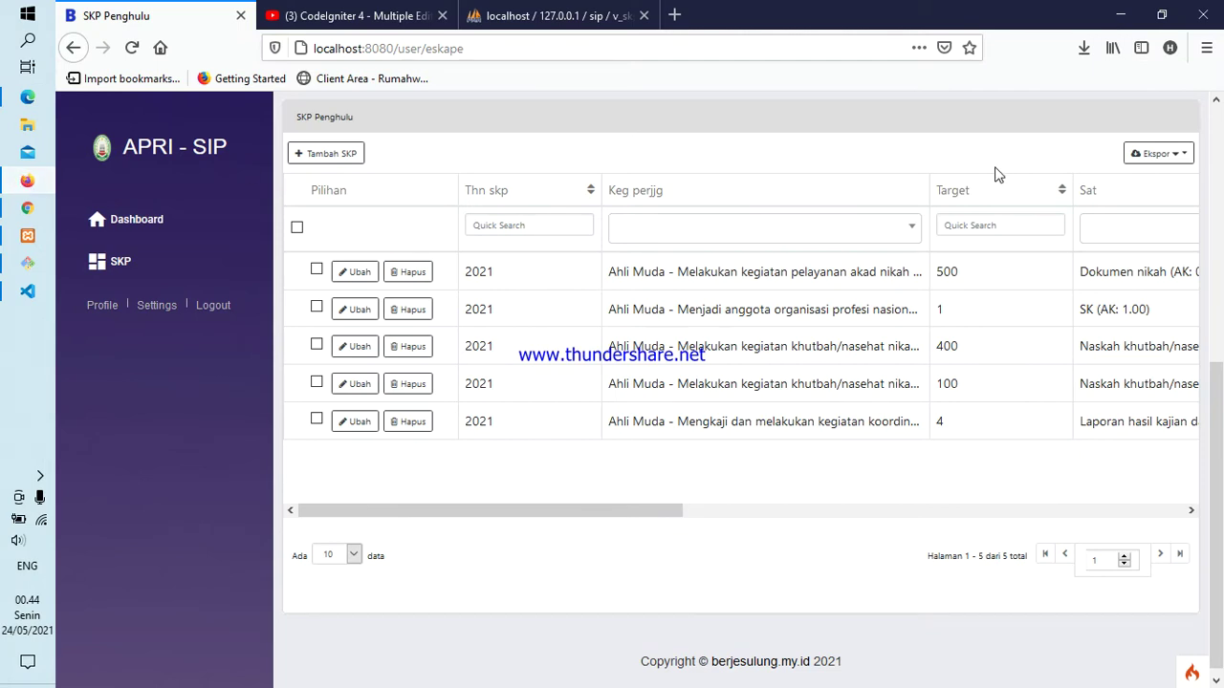
pyautogui.click(23, 212)
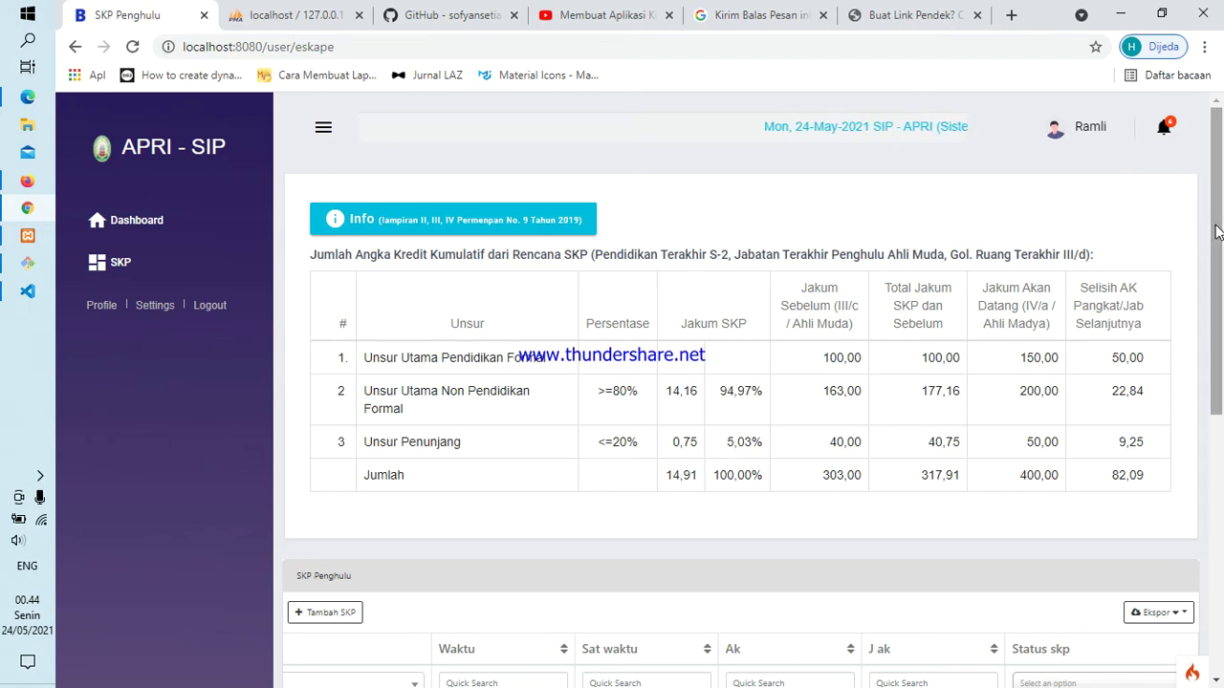
pyautogui.moveTo(1217, 232); pyautogui.dragTo(1220, 481)
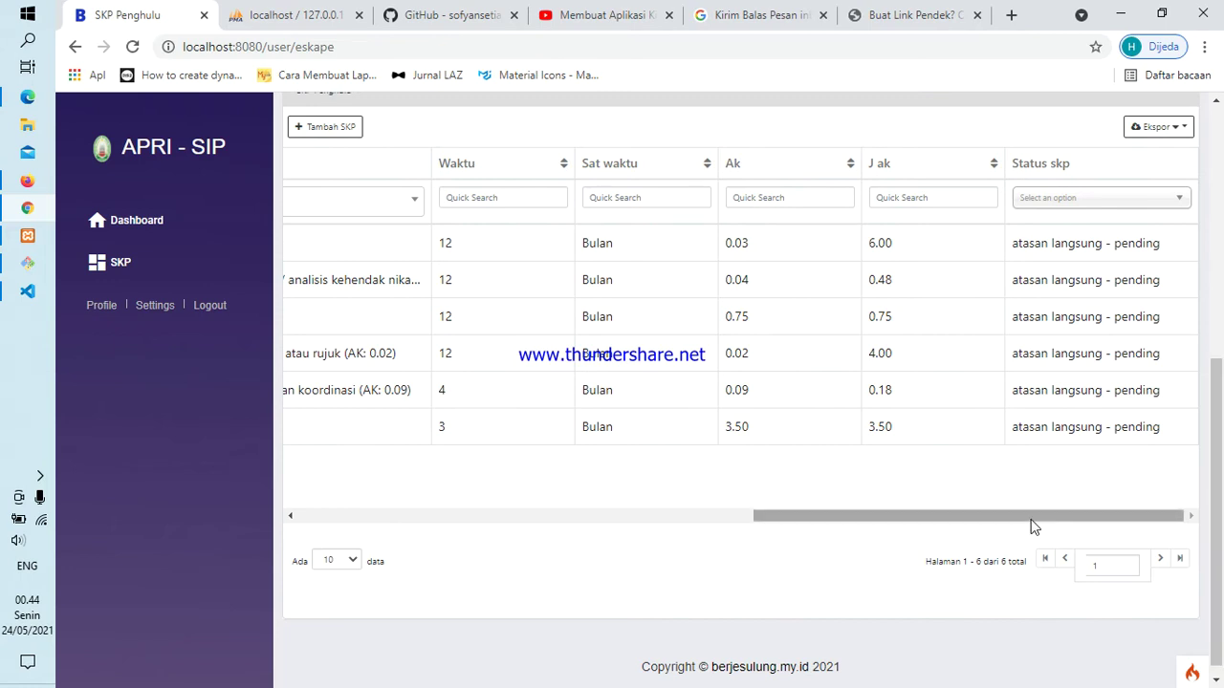
pyautogui.moveTo(1031, 519); pyautogui.dragTo(487, 534)
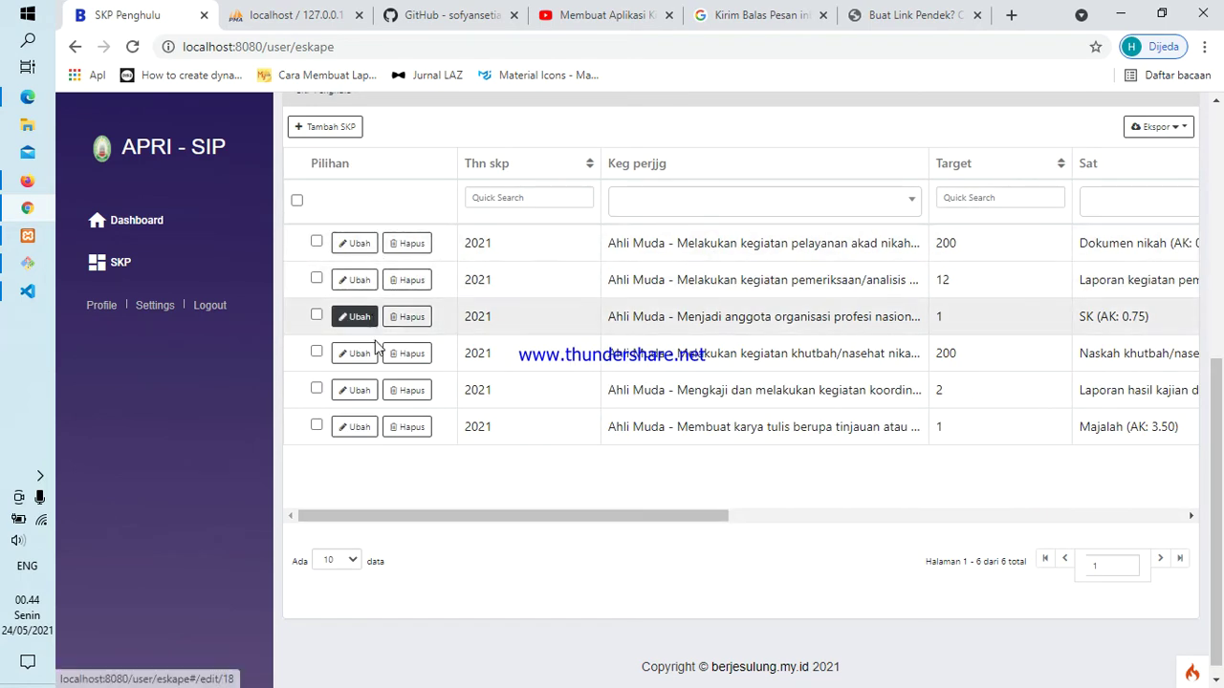
pyautogui.click(389, 514)
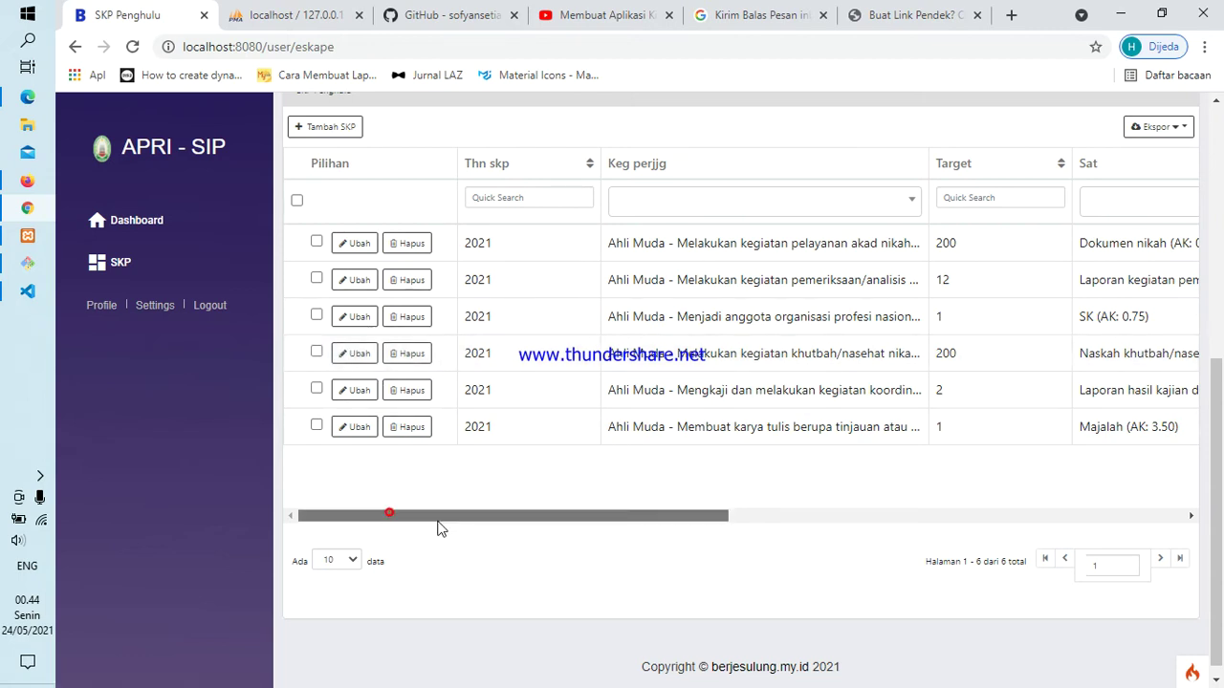
pyautogui.moveTo(439, 528); pyautogui.dragTo(571, 529)
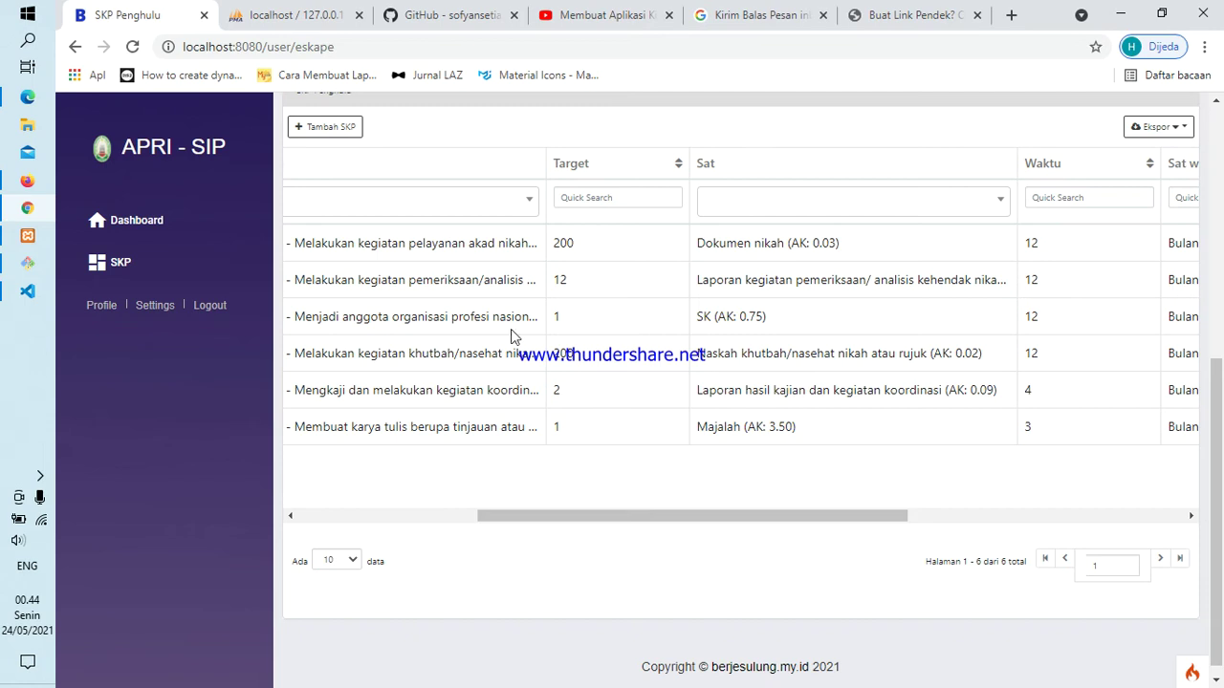
# Switch to Edge and open the first penghulu's entry from the SKP Penghulu notifications.
pyautogui.click(30, 99)
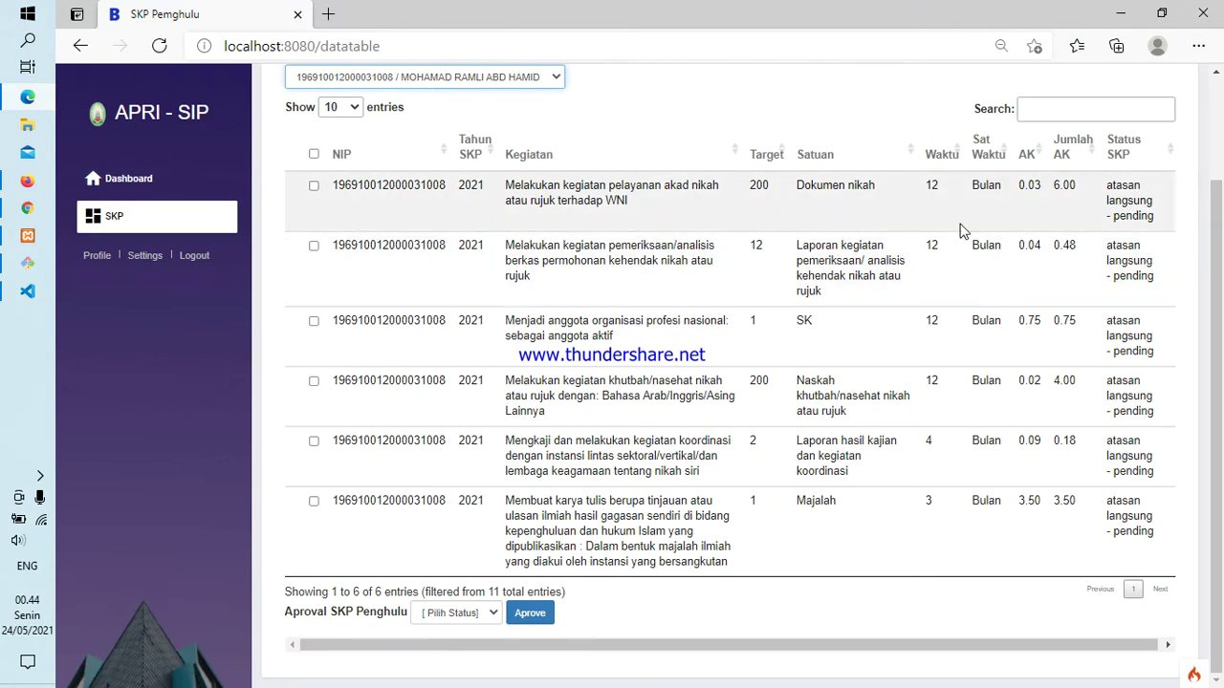
pyautogui.scroll(2, 1220, 144)
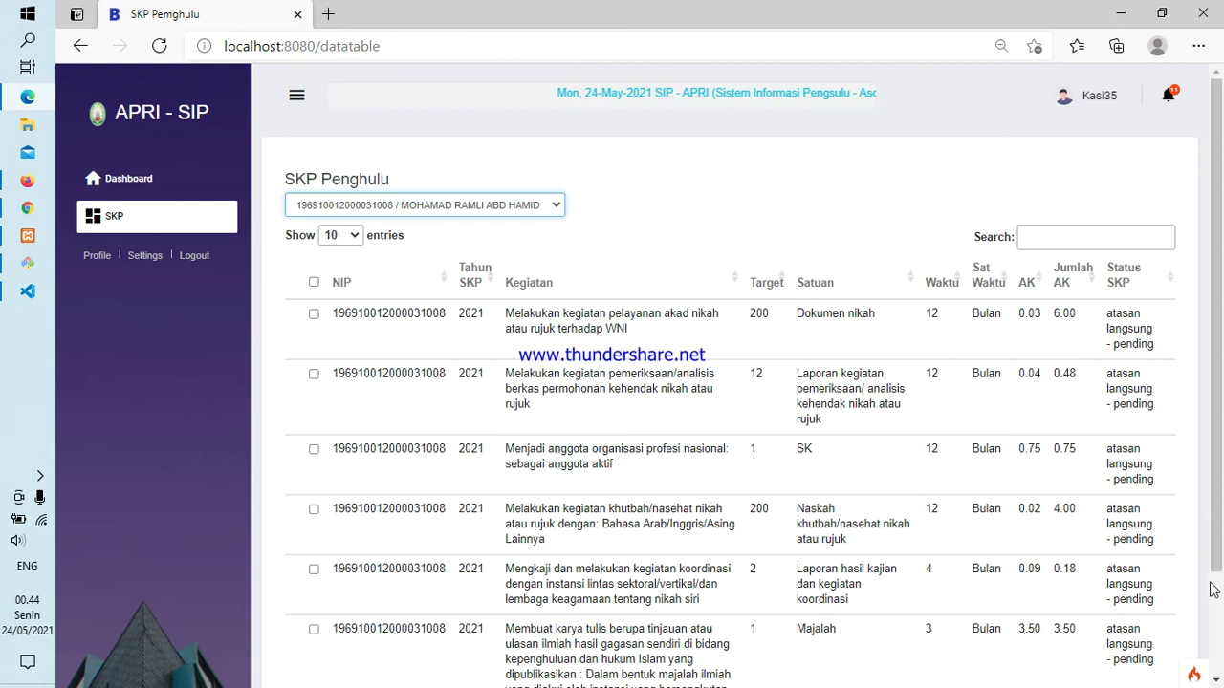
pyautogui.scroll(-2, 1207, 247)
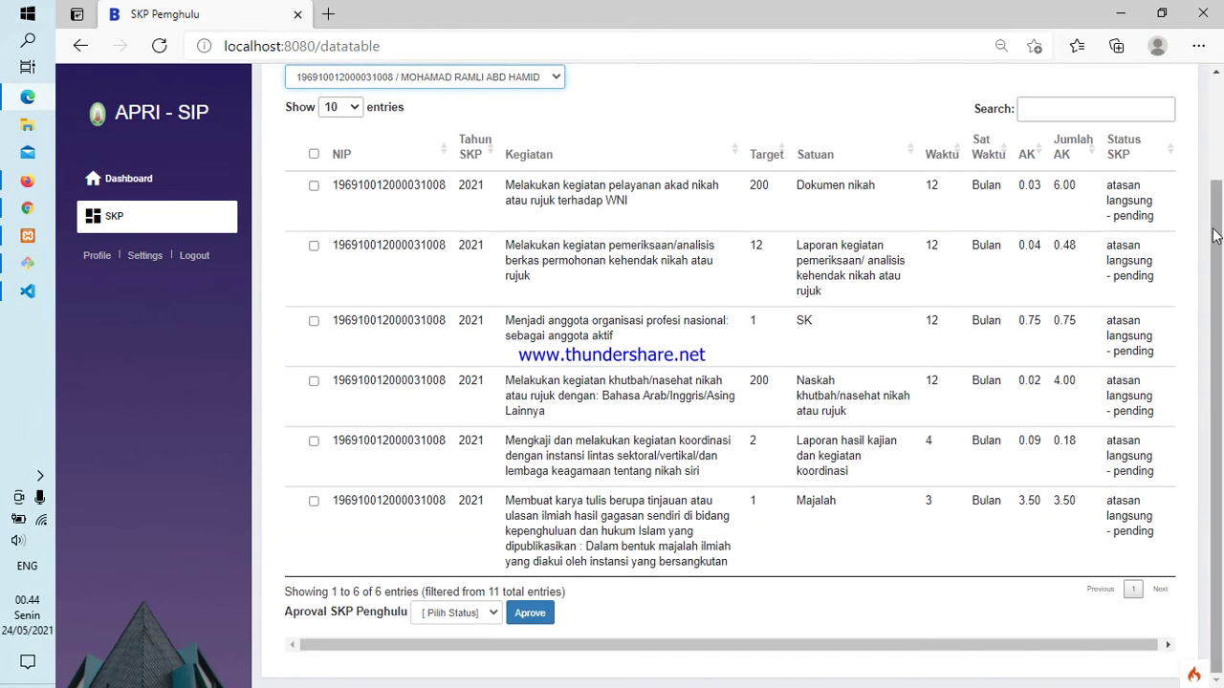
pyautogui.click(1219, 109)
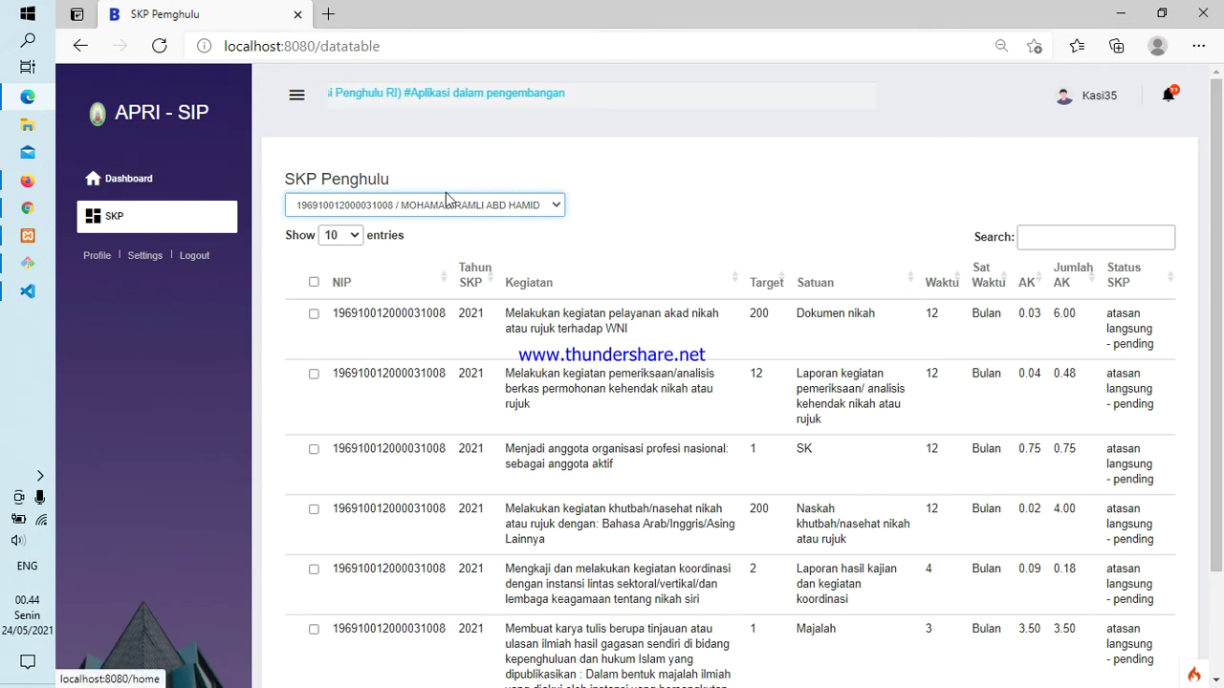
pyautogui.click(1170, 100)
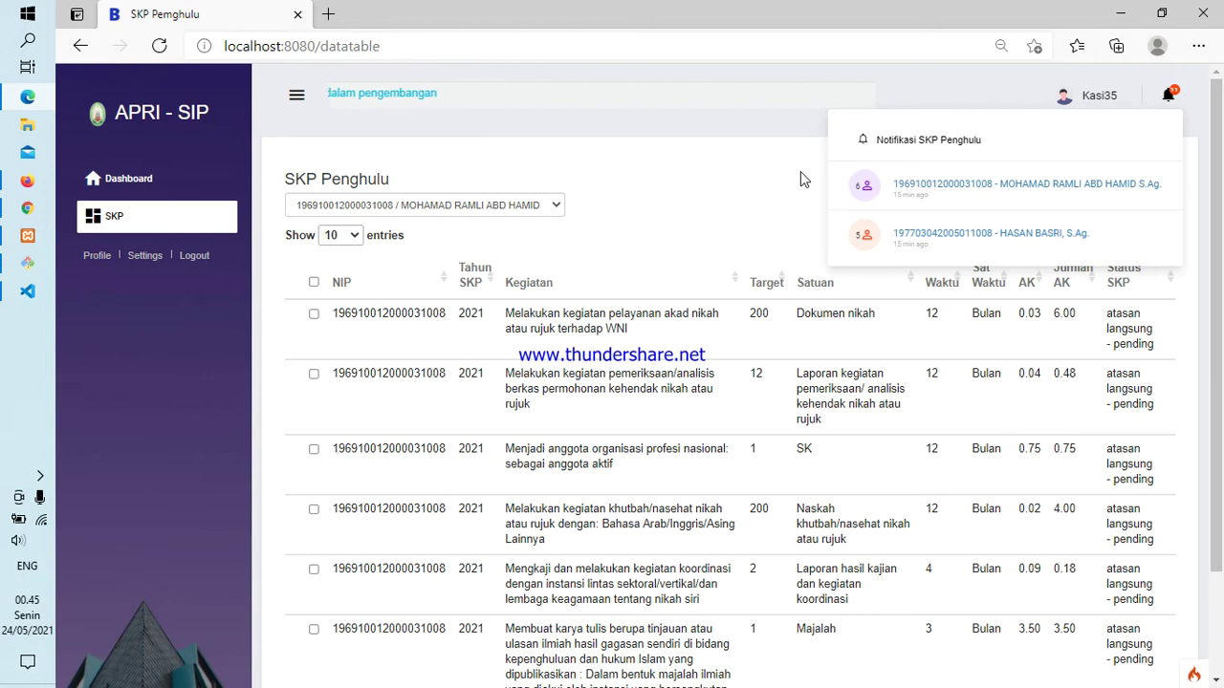
pyautogui.click(907, 189)
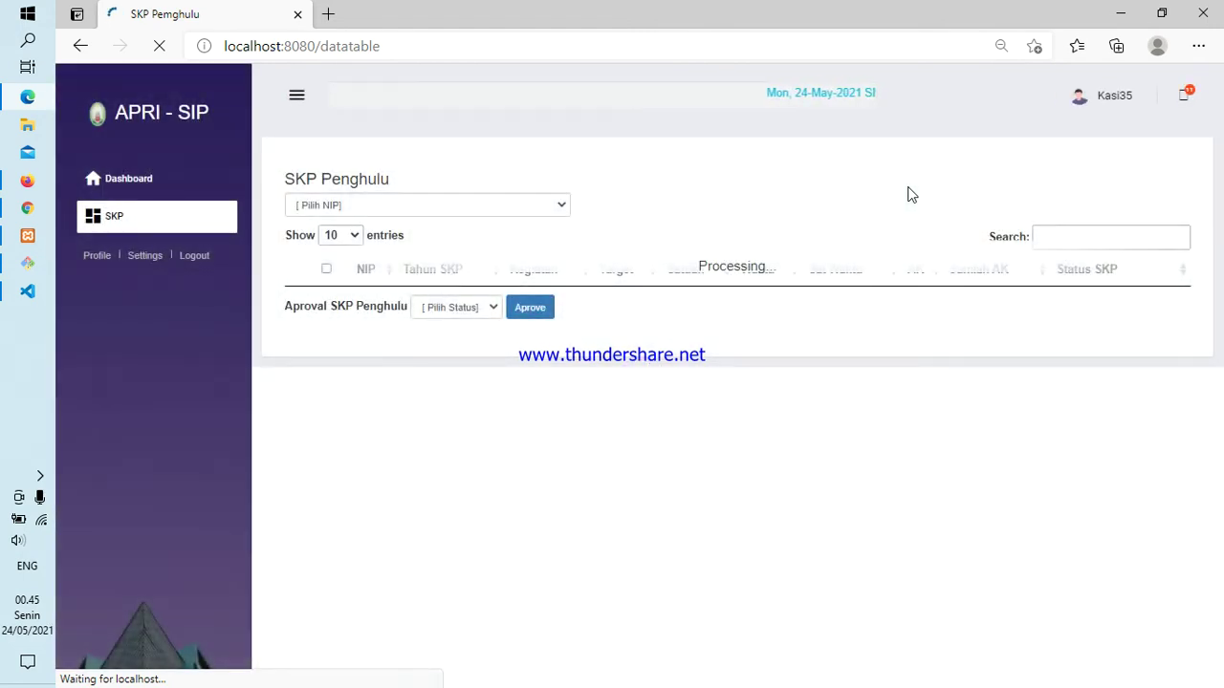
# Return to the dashboard and reopen the first penghulu's entry from the SKP Penghulu notifications.
pyautogui.click(150, 182)
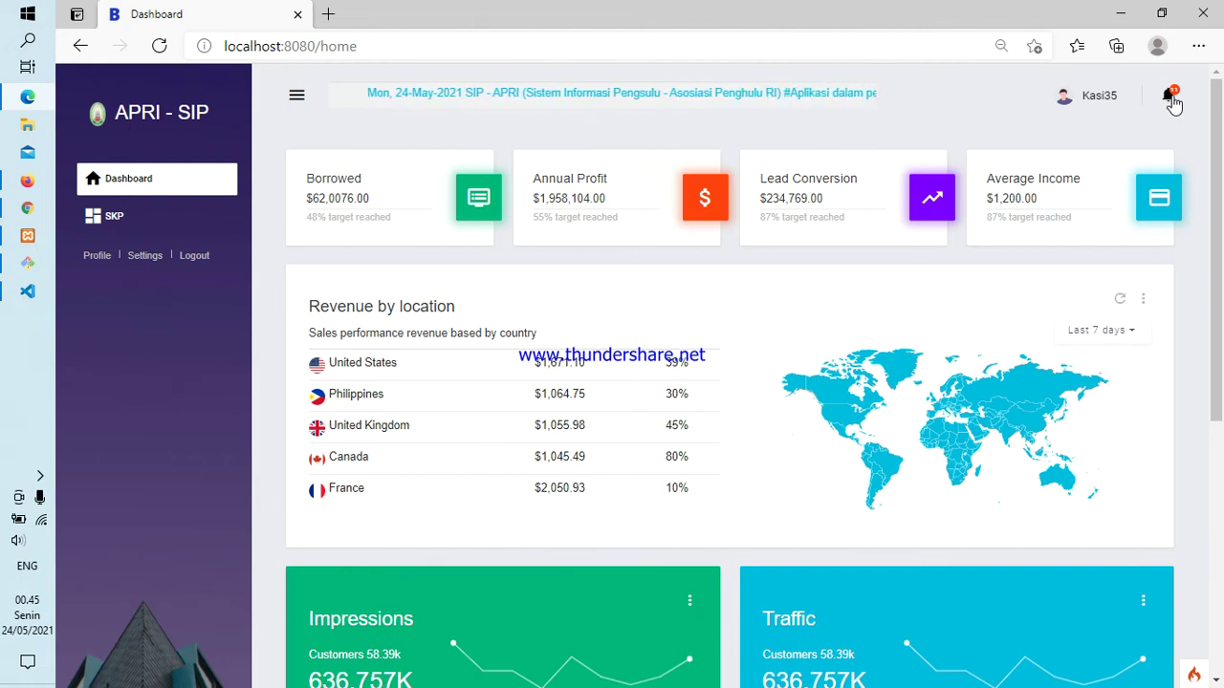
pyautogui.click(1172, 100)
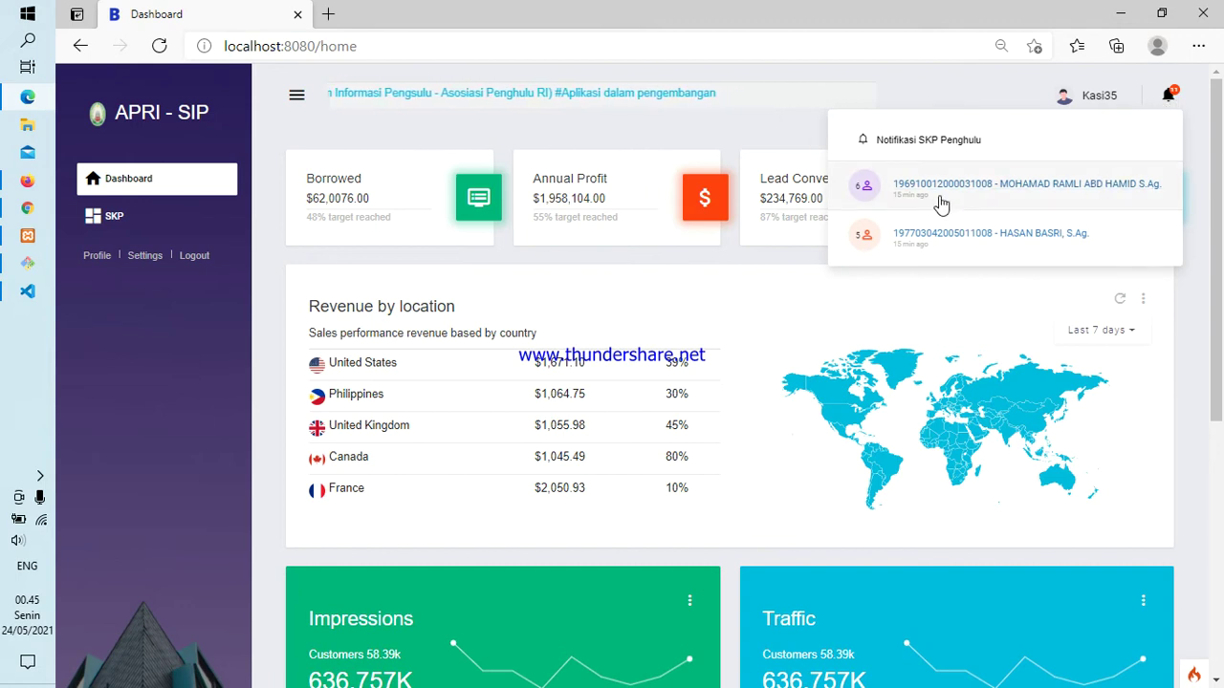
pyautogui.click(1004, 191)
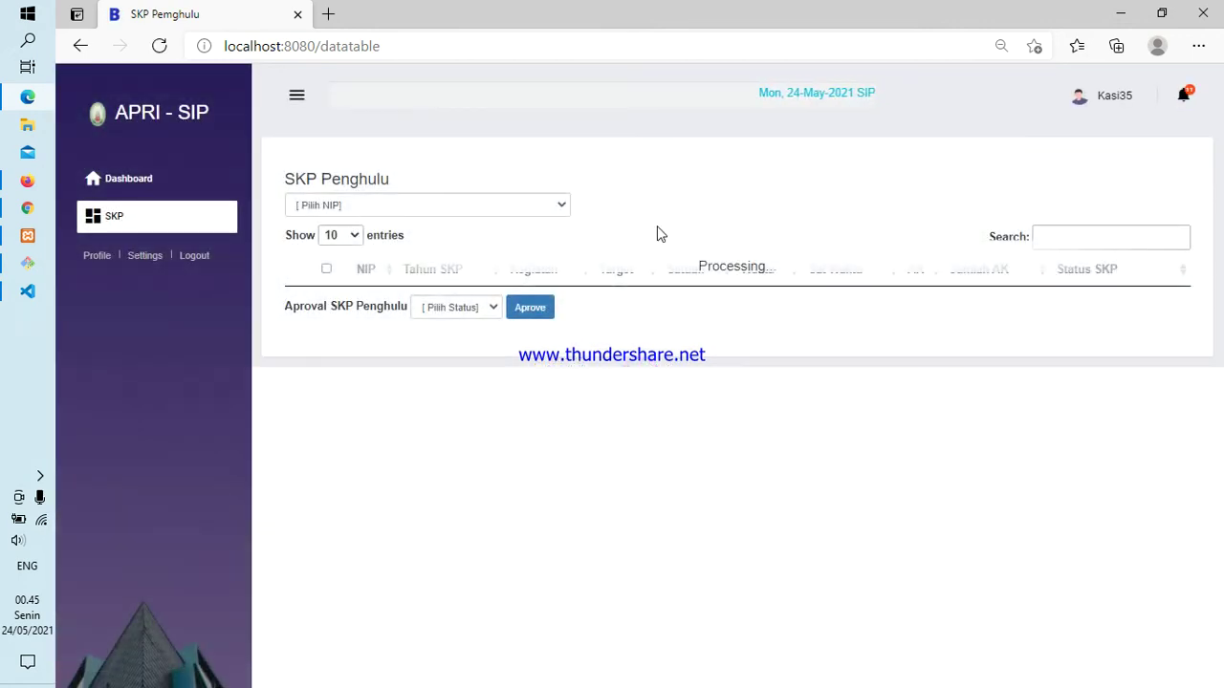
# Filter the SKP Penghulu list by the first penghulu's NIP and view the full list of activities.
pyautogui.click(533, 206)
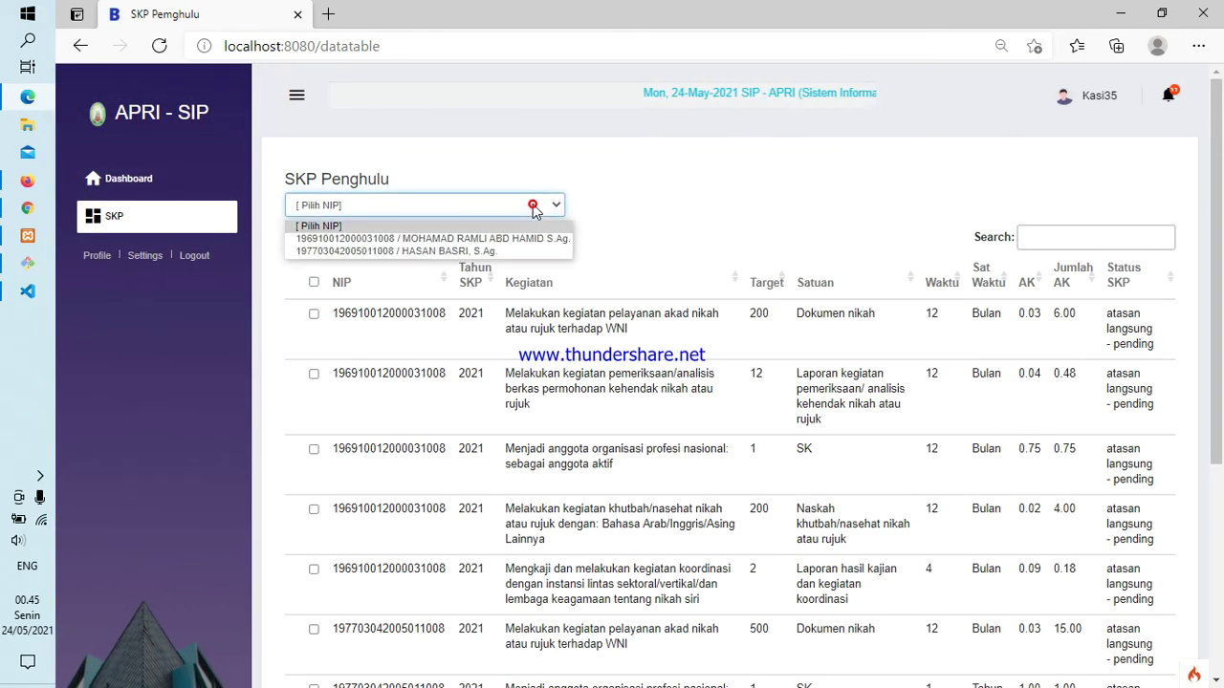
pyautogui.click(527, 238)
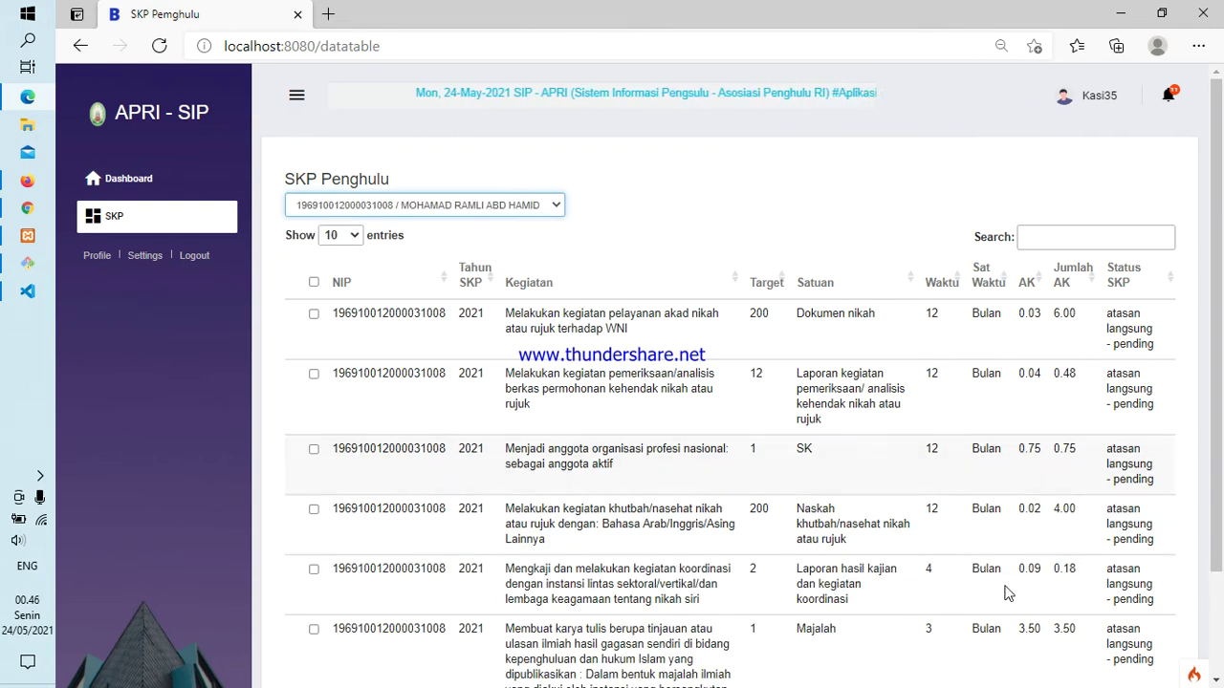
pyautogui.click(1216, 680)
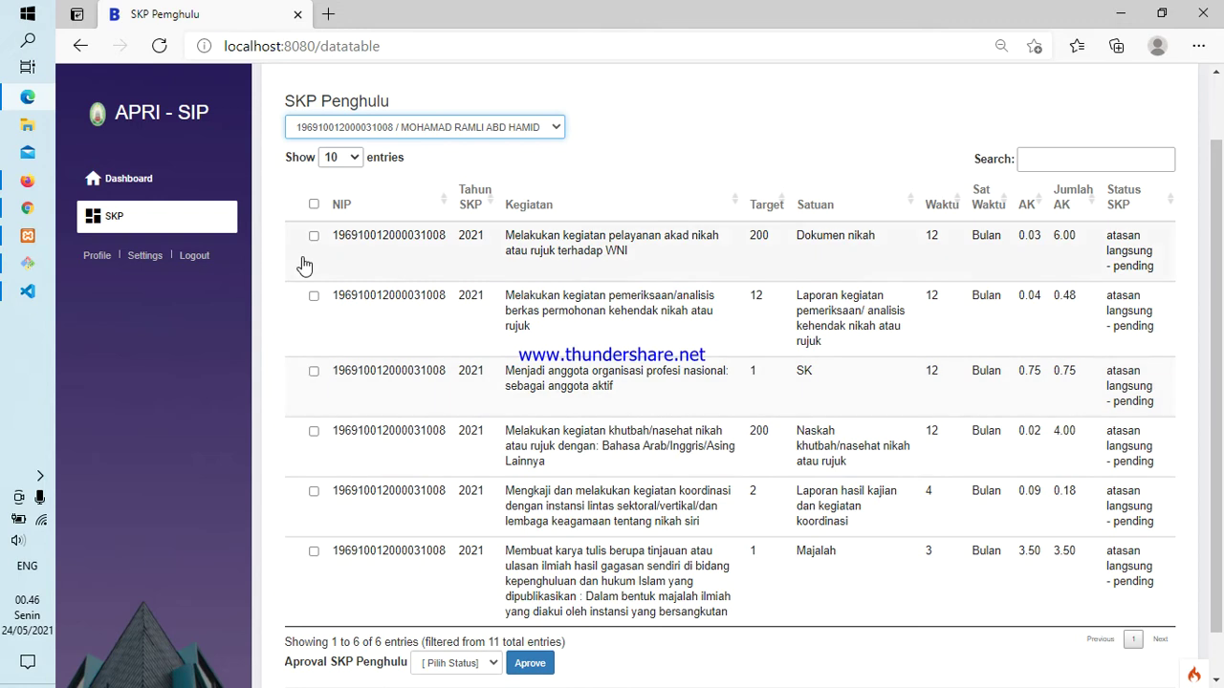
# Try selecting all listed activities with the approval status Setuju, clear the selection and test selecting individual activities.
pyautogui.click(314, 205)
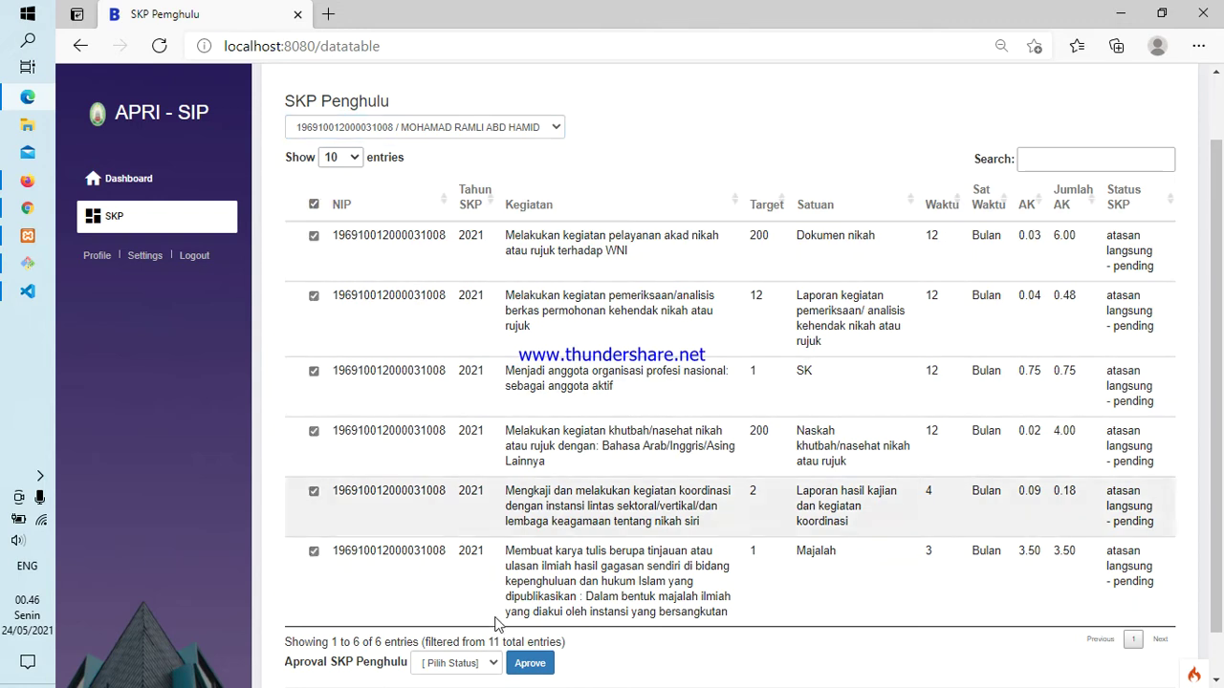
pyautogui.click(452, 662)
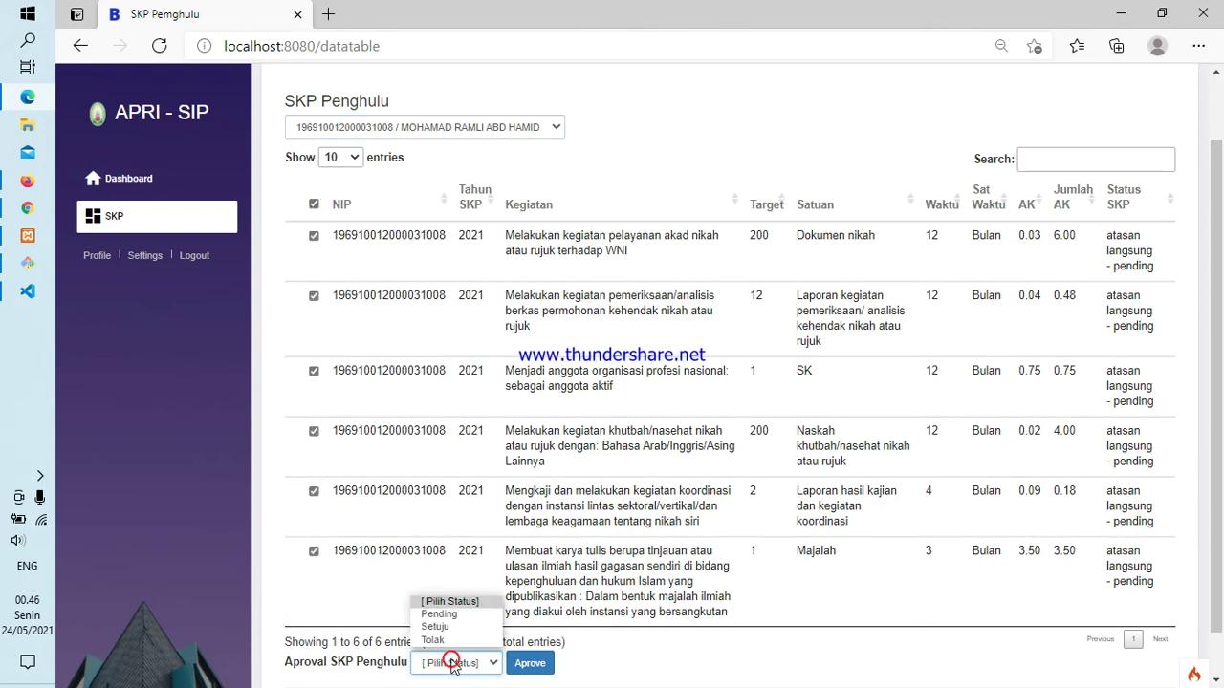
pyautogui.click(450, 627)
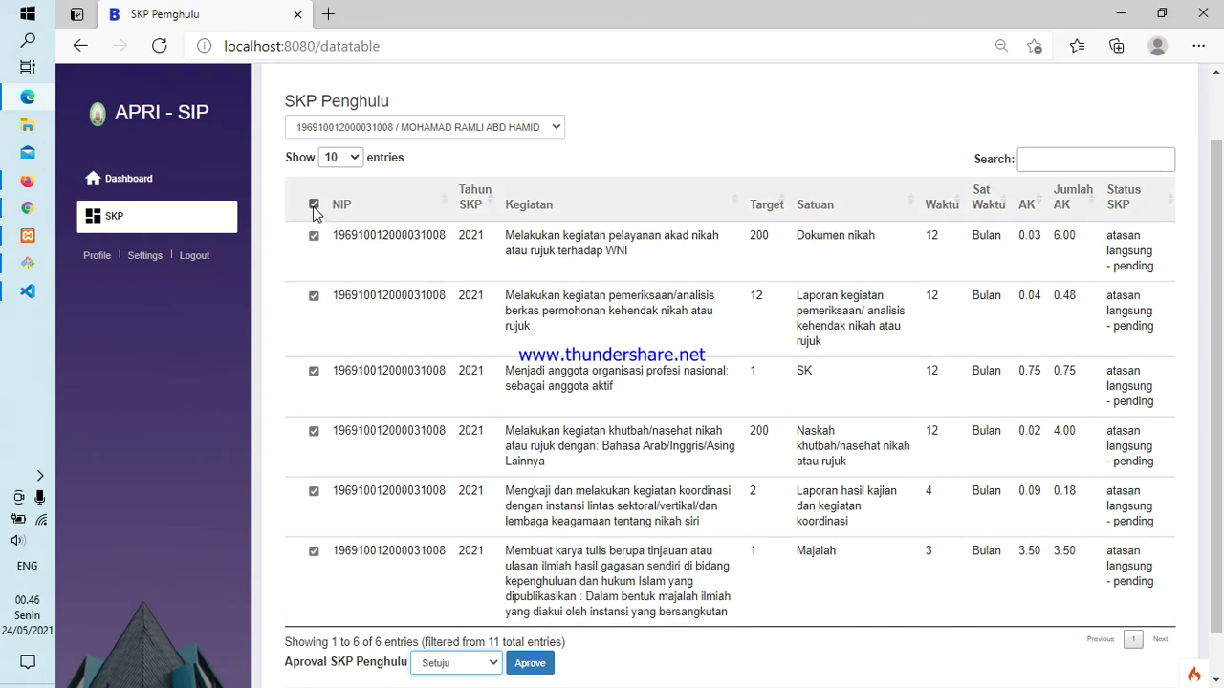
pyautogui.click(313, 204)
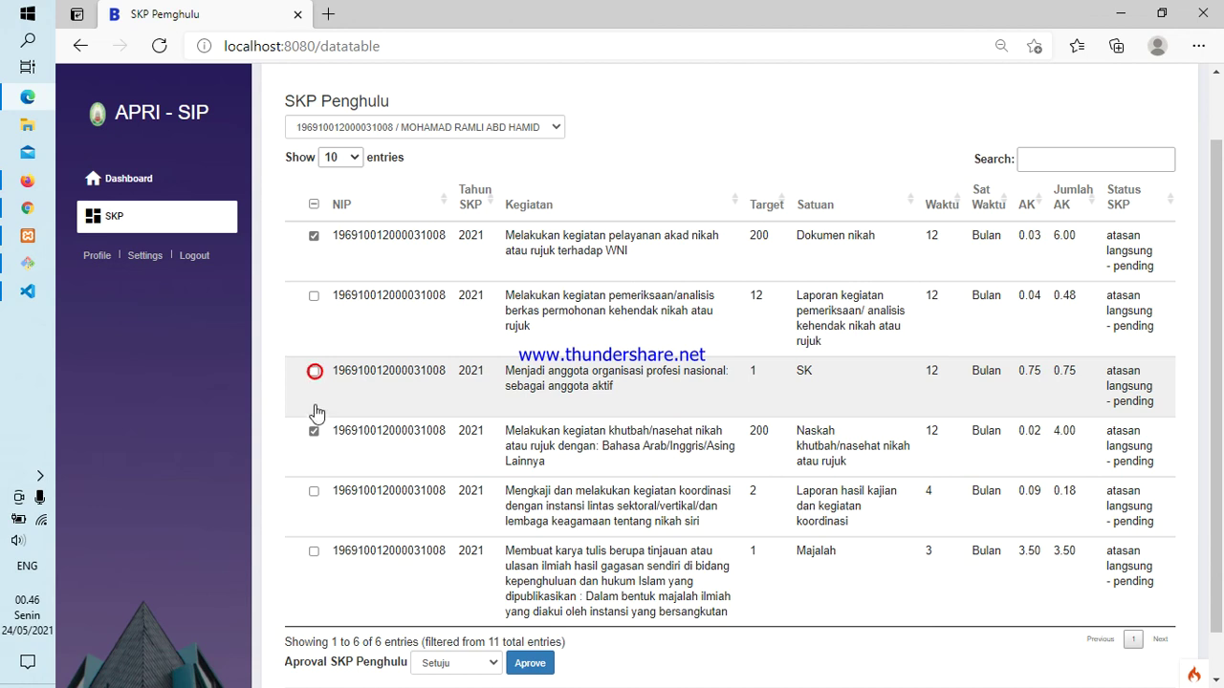
pyautogui.click(314, 431)
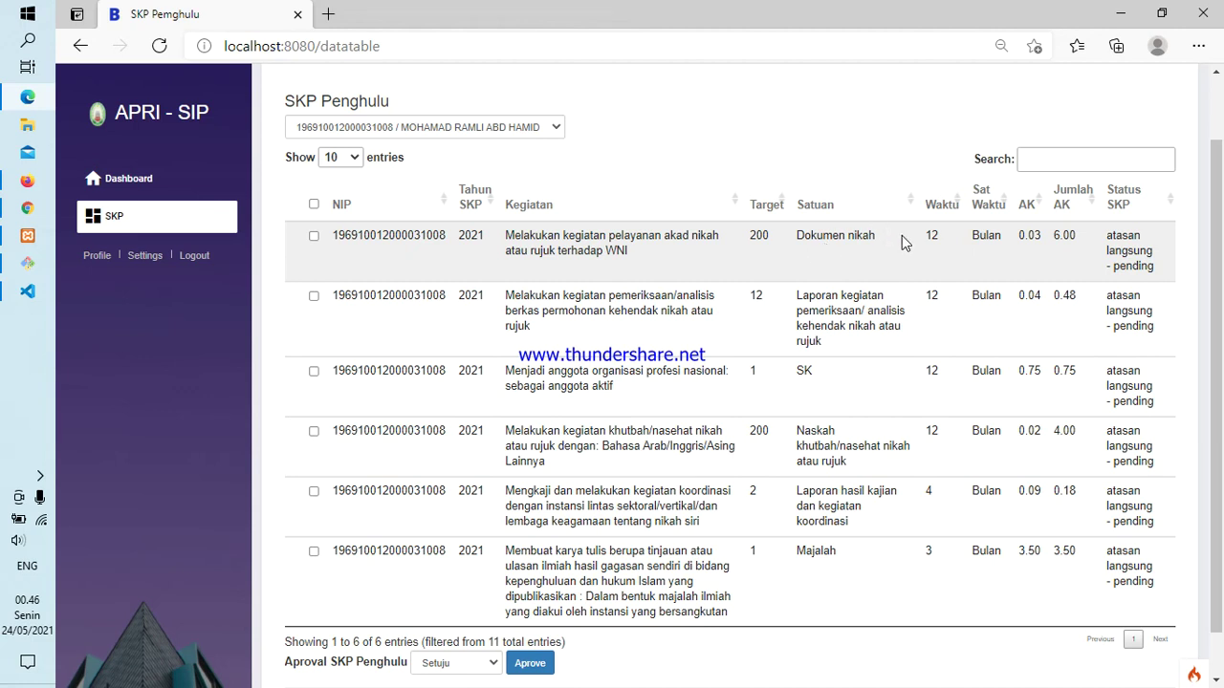
# Select the penghulu's activities one by one, from the akad nikah service through the Majalah publication.
pyautogui.click(314, 236)
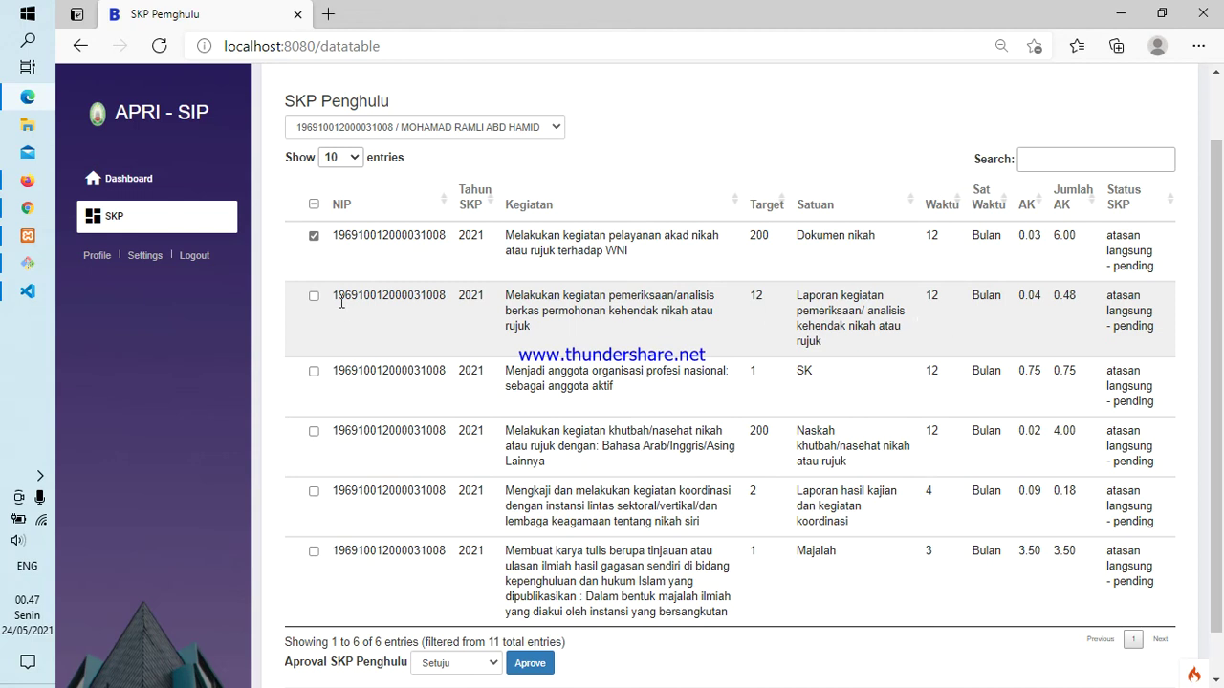
pyautogui.click(313, 296)
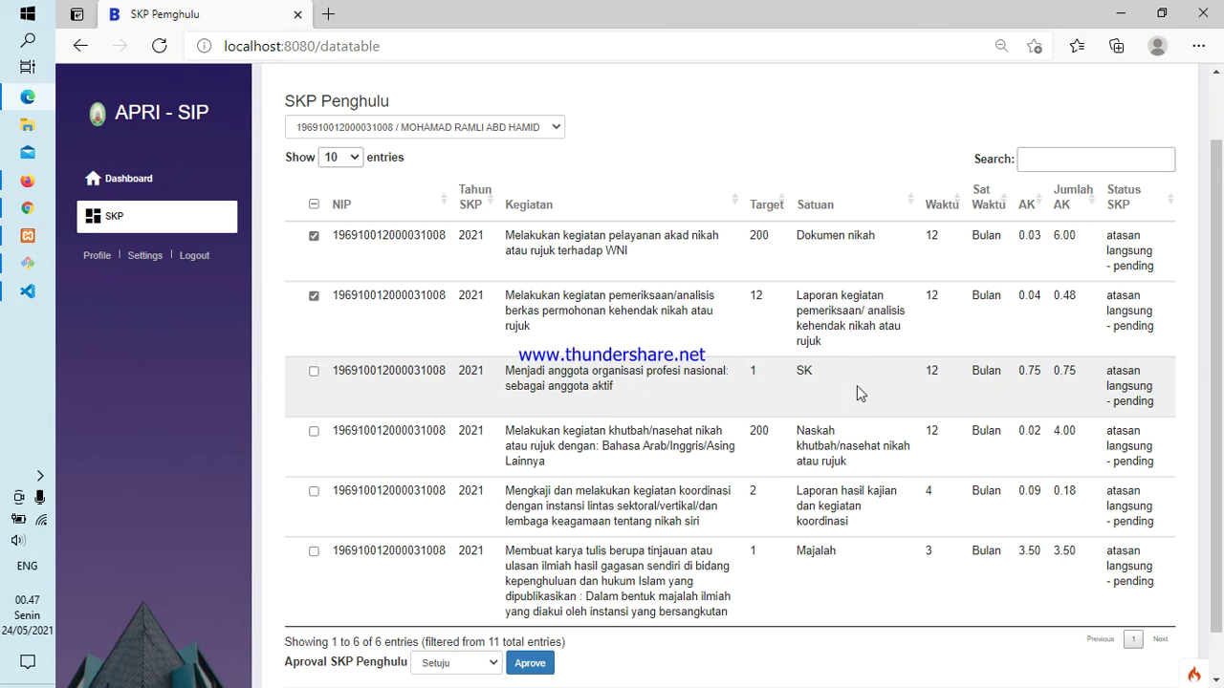
pyautogui.click(314, 372)
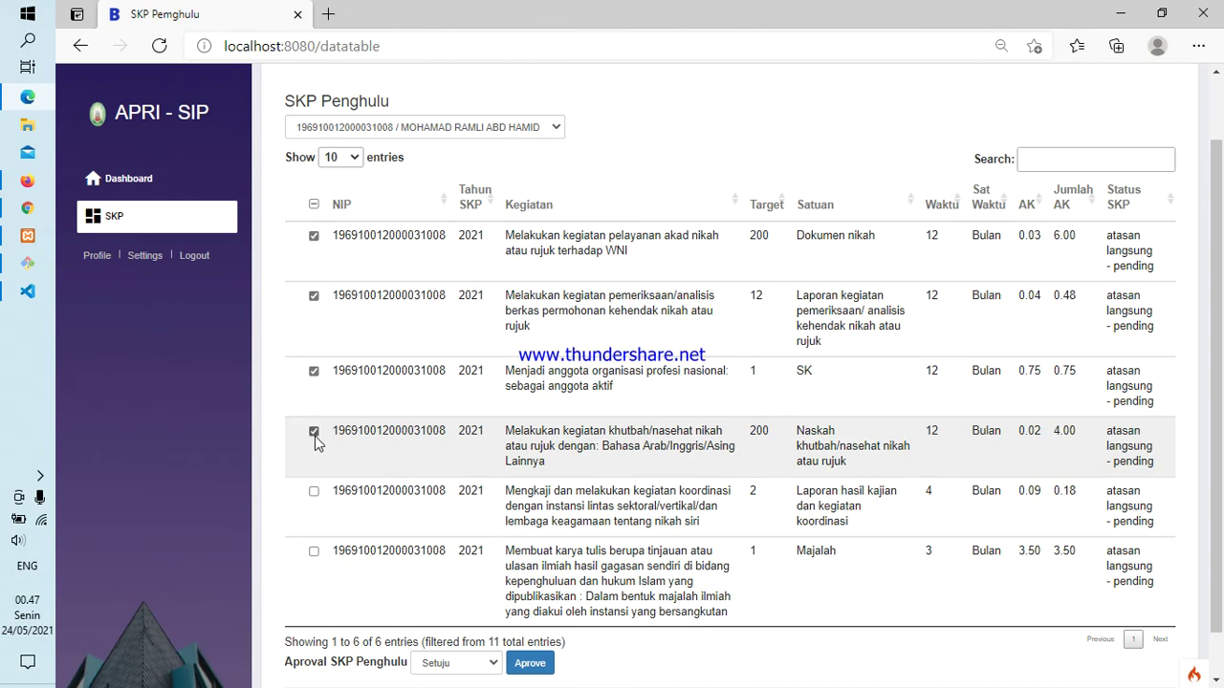
pyautogui.click(315, 492)
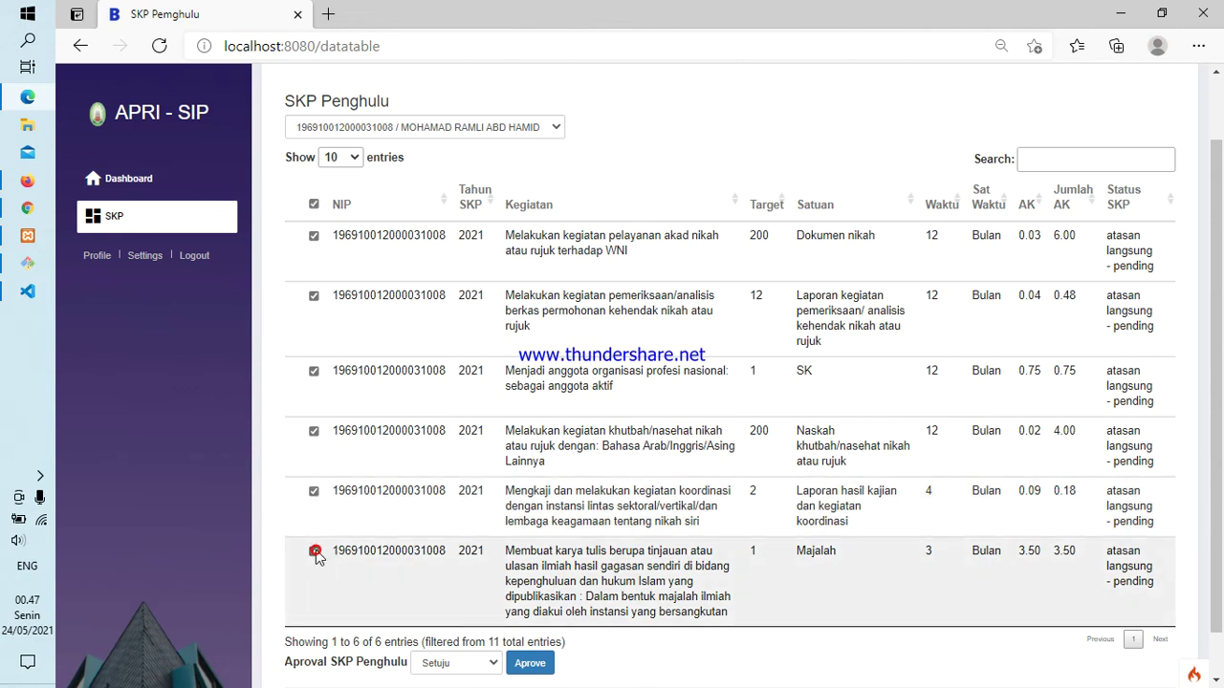
# Set the approval status to Setuju and approve the selected SKP activities.
pyautogui.click(462, 662)
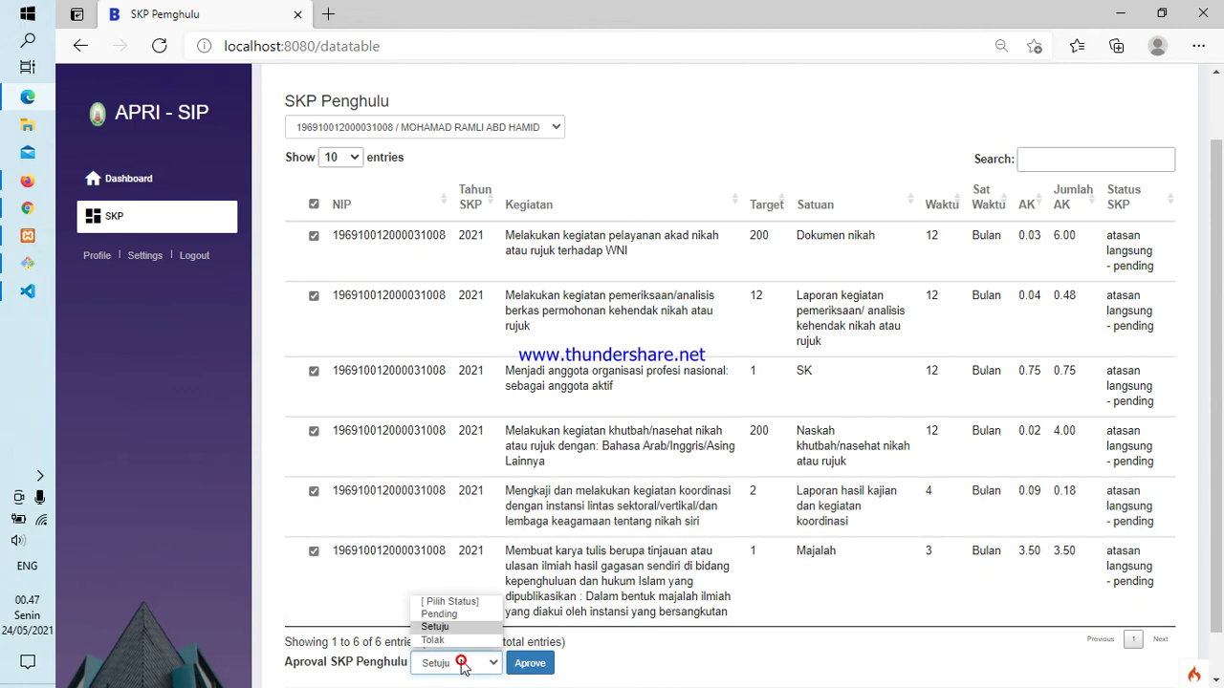
pyautogui.click(459, 627)
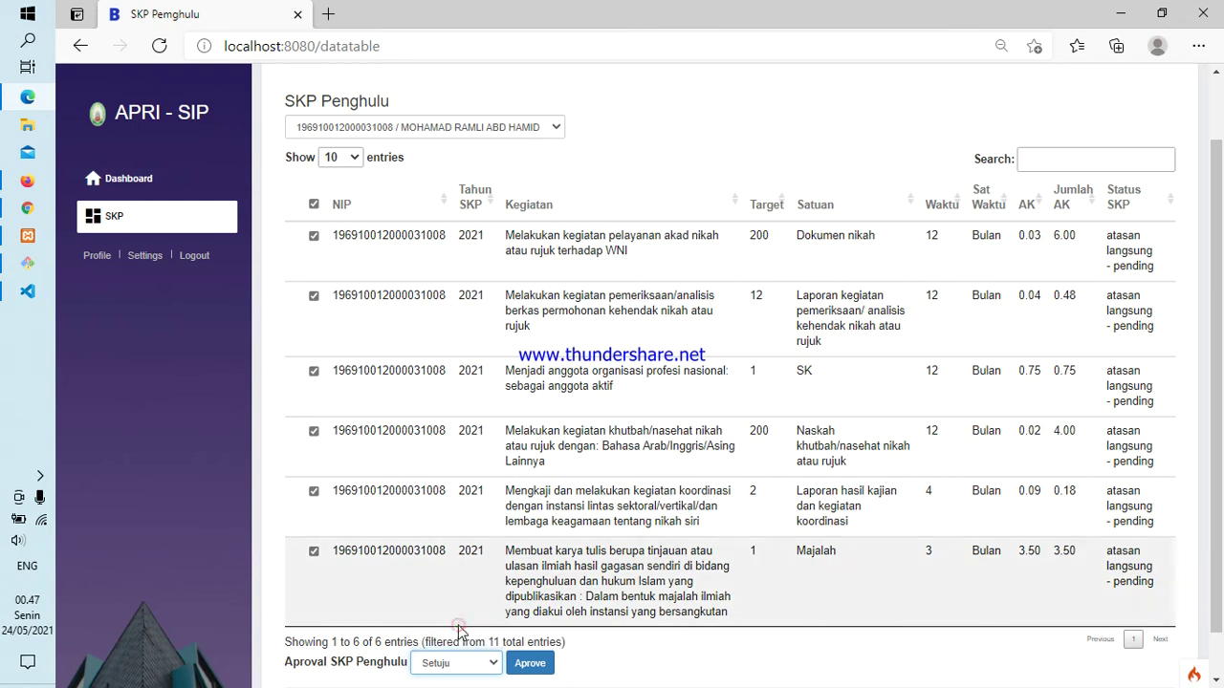
pyautogui.click(529, 666)
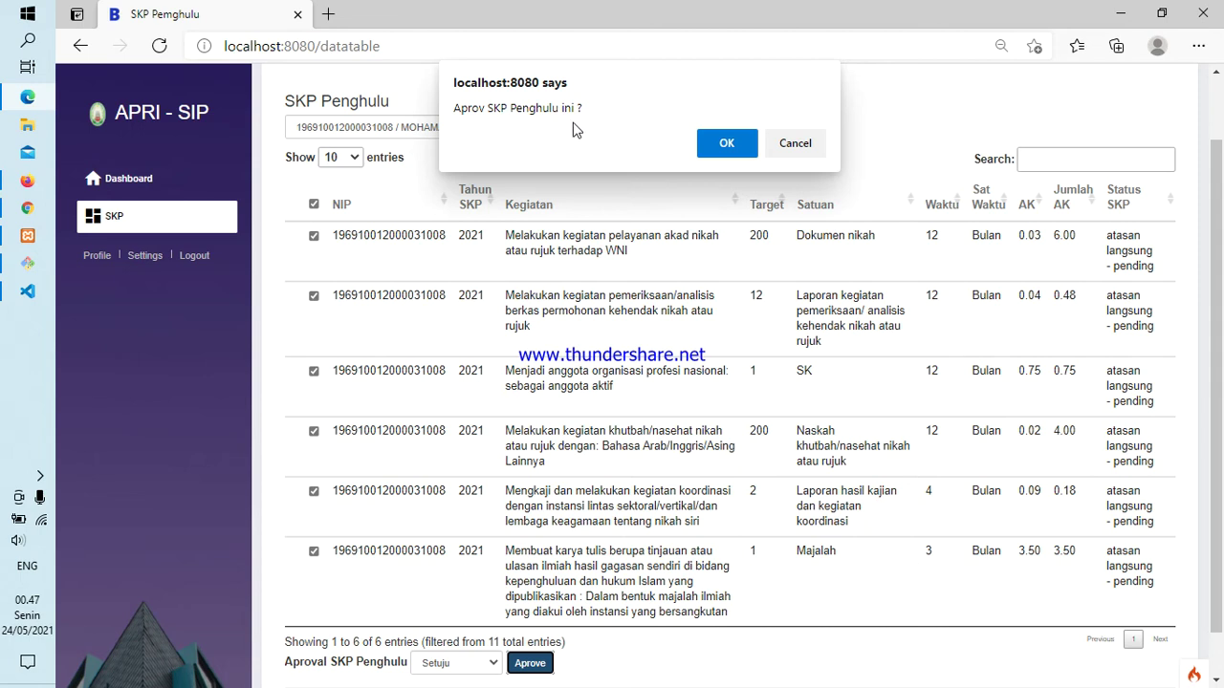
pyautogui.click(719, 143)
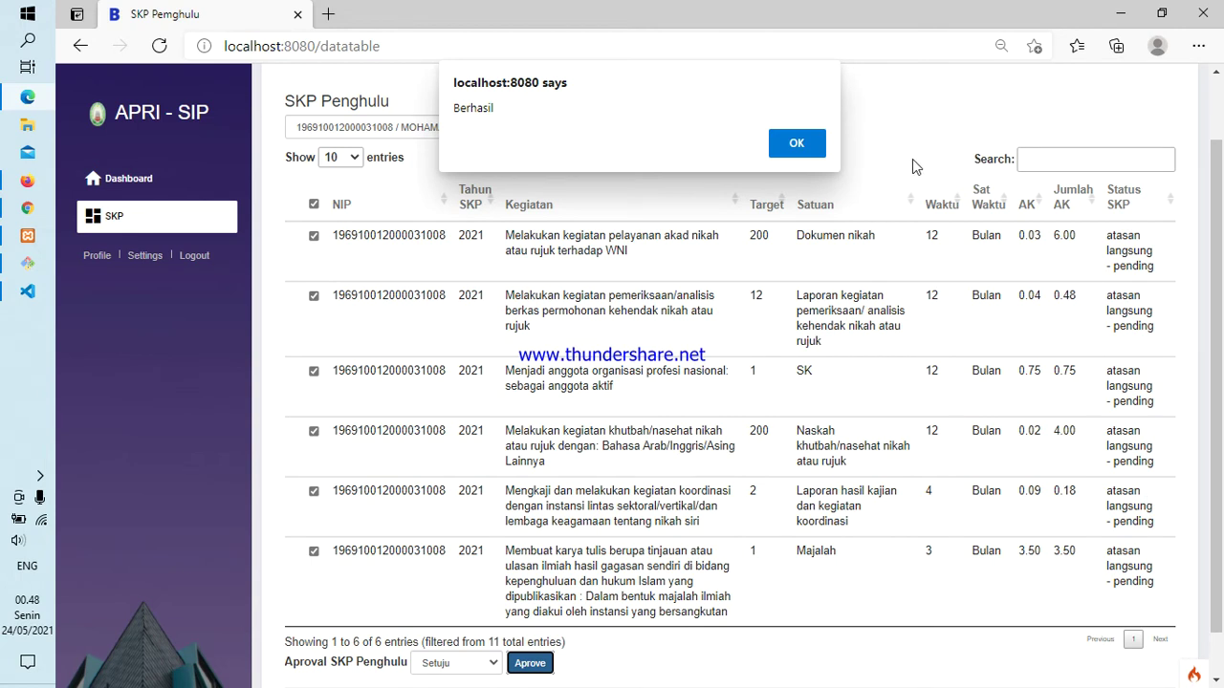
pyautogui.click(797, 143)
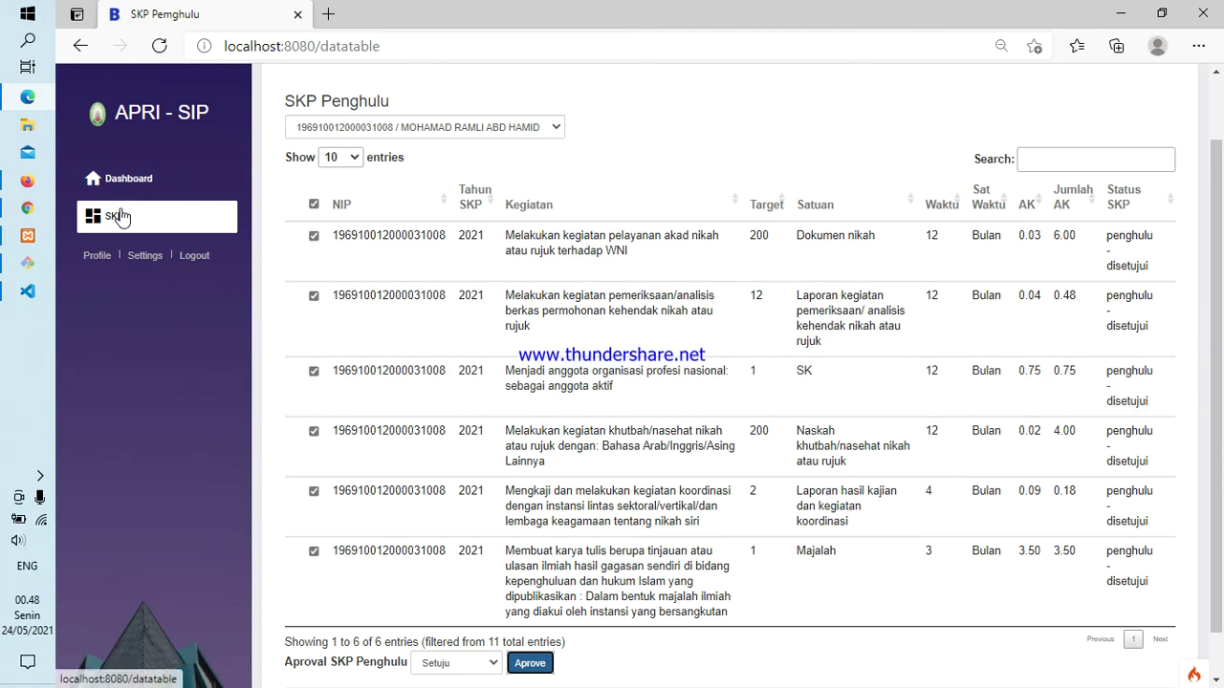
# Switch to Chrome and examine the penghulu's SKP table, its status column and the cumulative credit summary.
pyautogui.click(28, 210)
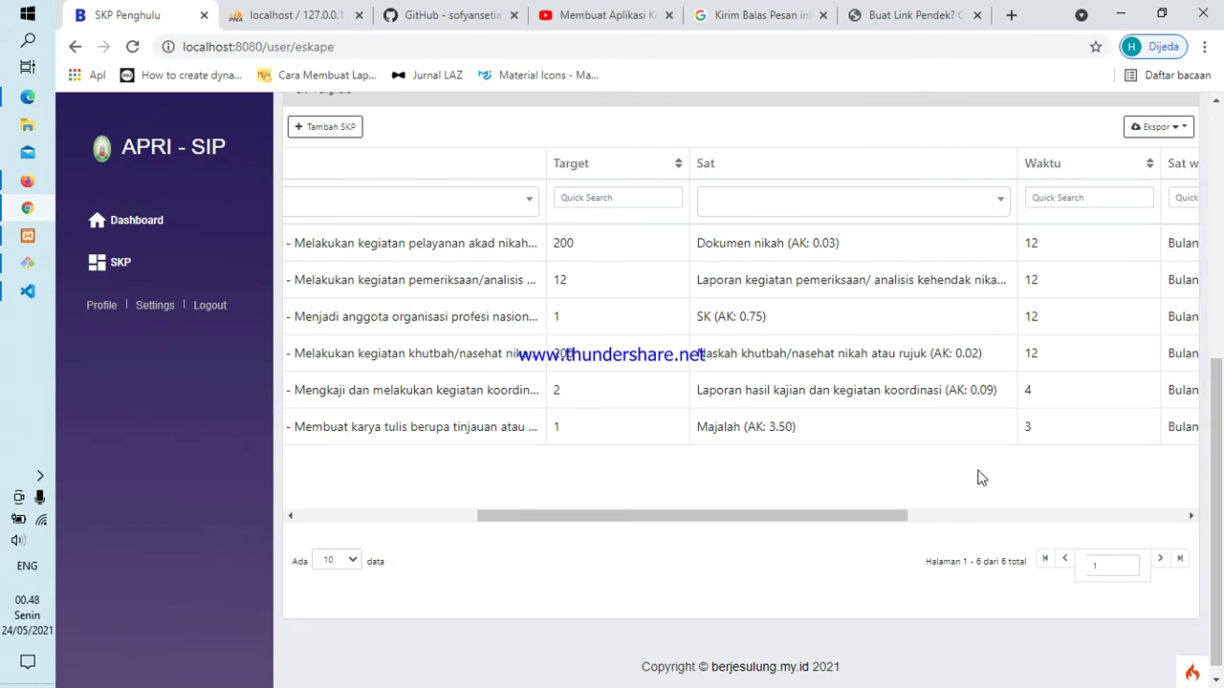
pyautogui.moveTo(874, 517); pyautogui.dragTo(602, 532)
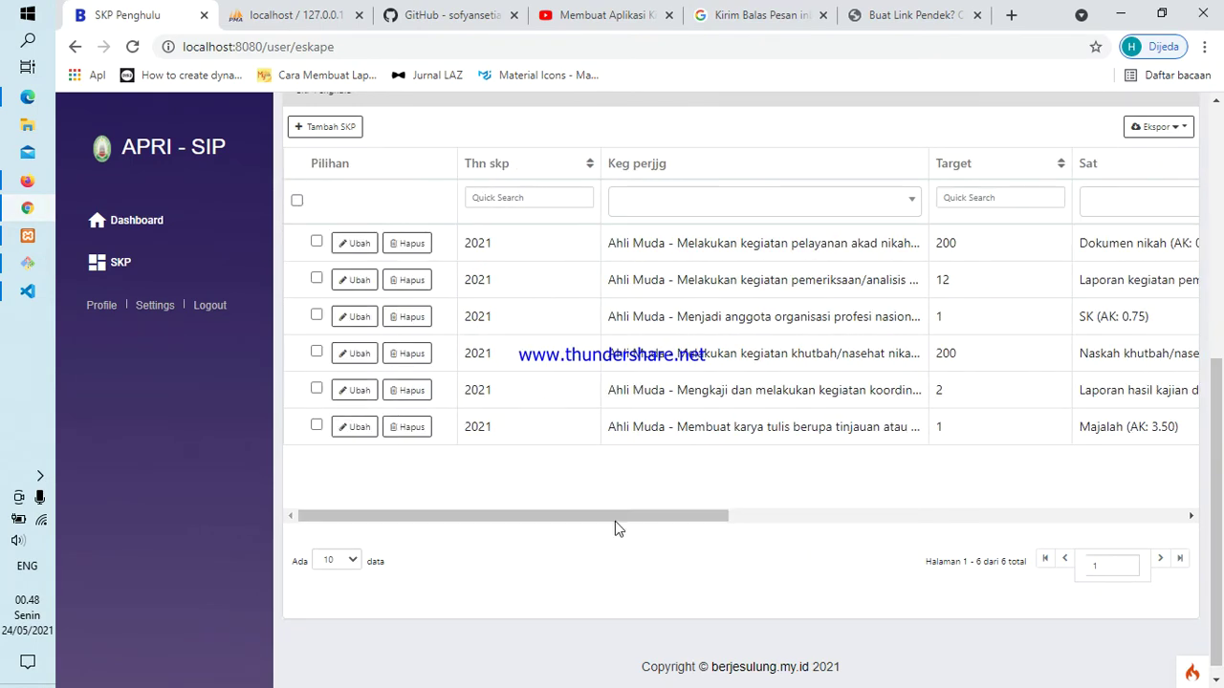
pyautogui.moveTo(1217, 431); pyautogui.dragTo(1220, 175)
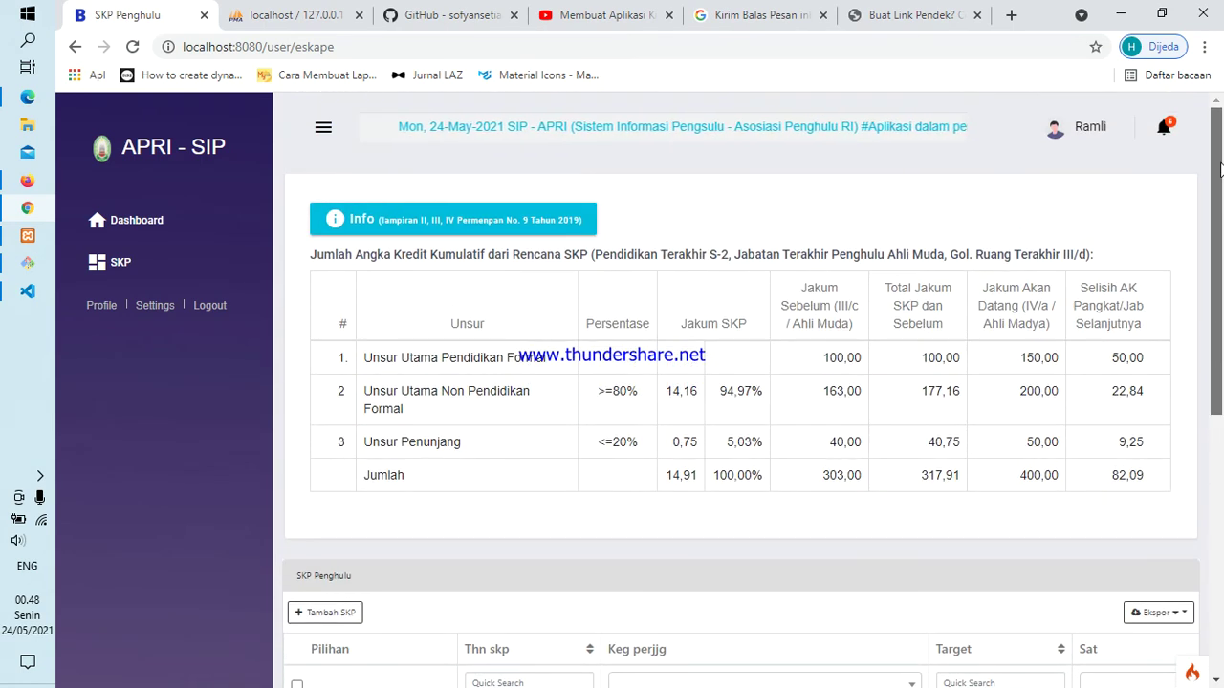
pyautogui.moveTo(1220, 170); pyautogui.dragTo(1222, 373)
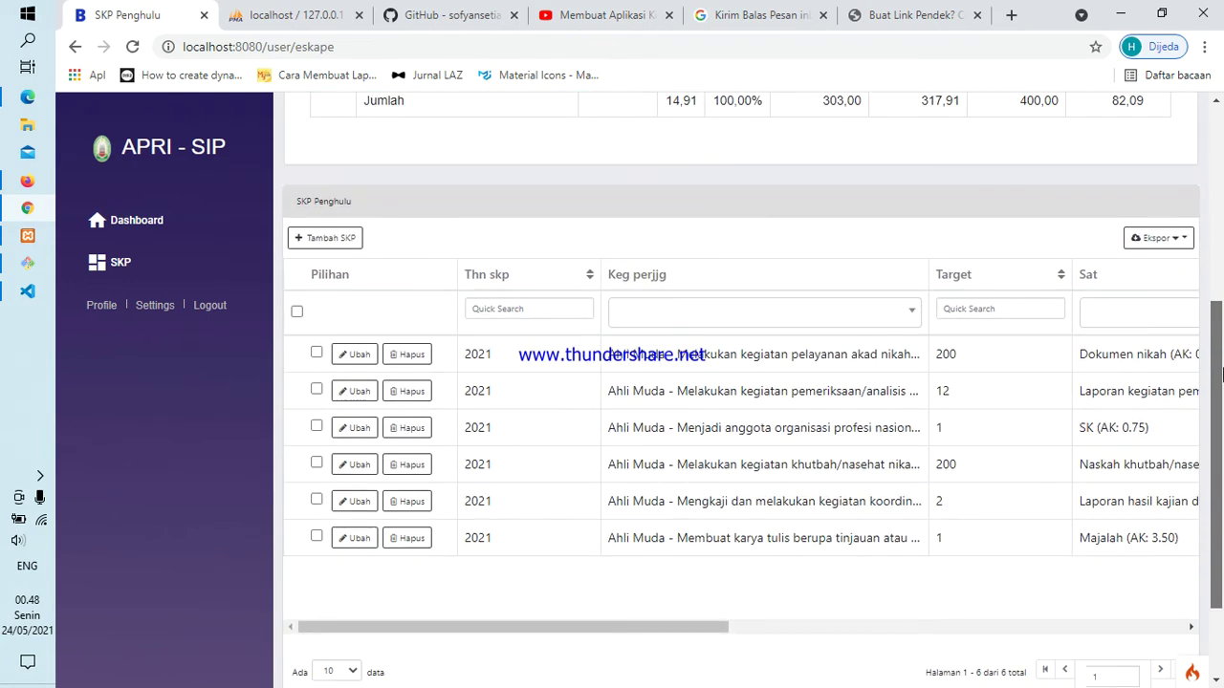
pyautogui.moveTo(690, 627); pyautogui.dragTo(1221, 577)
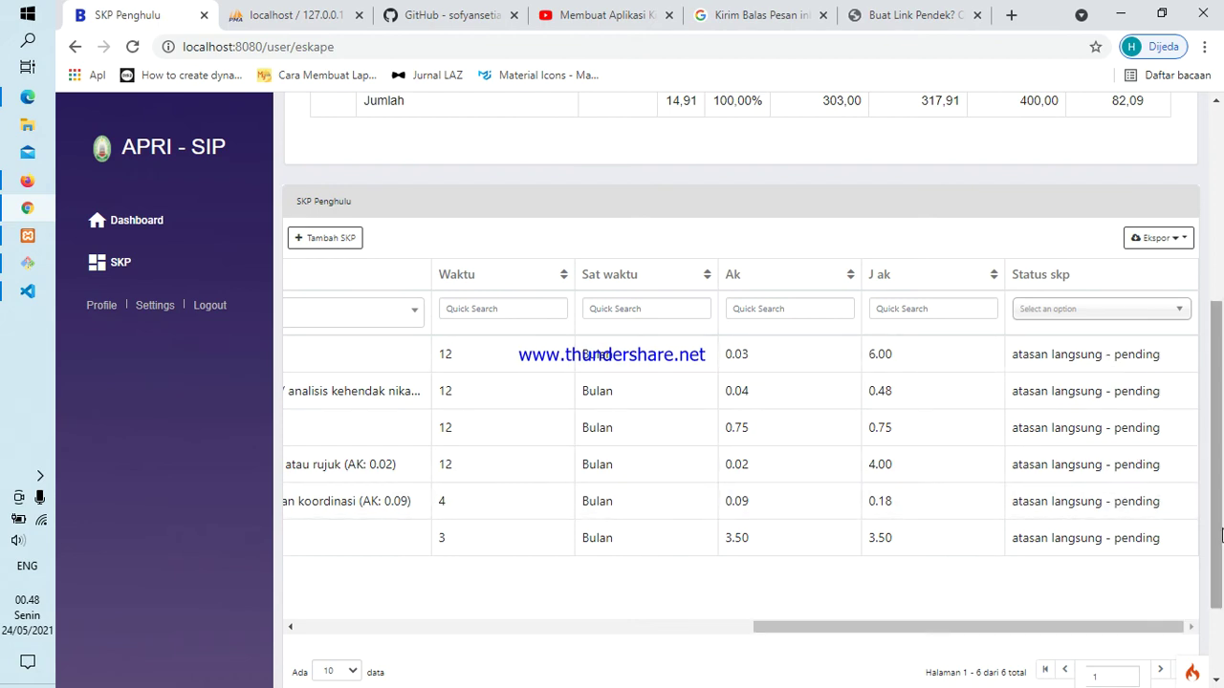
pyautogui.click(1098, 624)
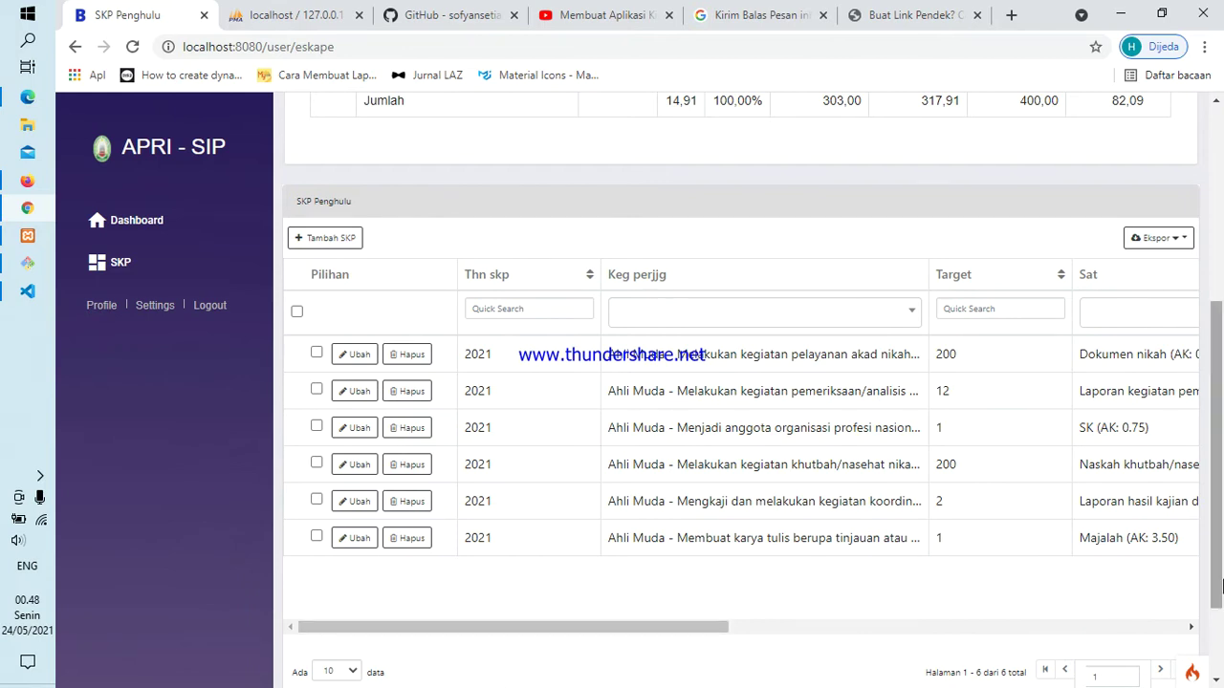
pyautogui.moveTo(1222, 553); pyautogui.dragTo(1220, 354)
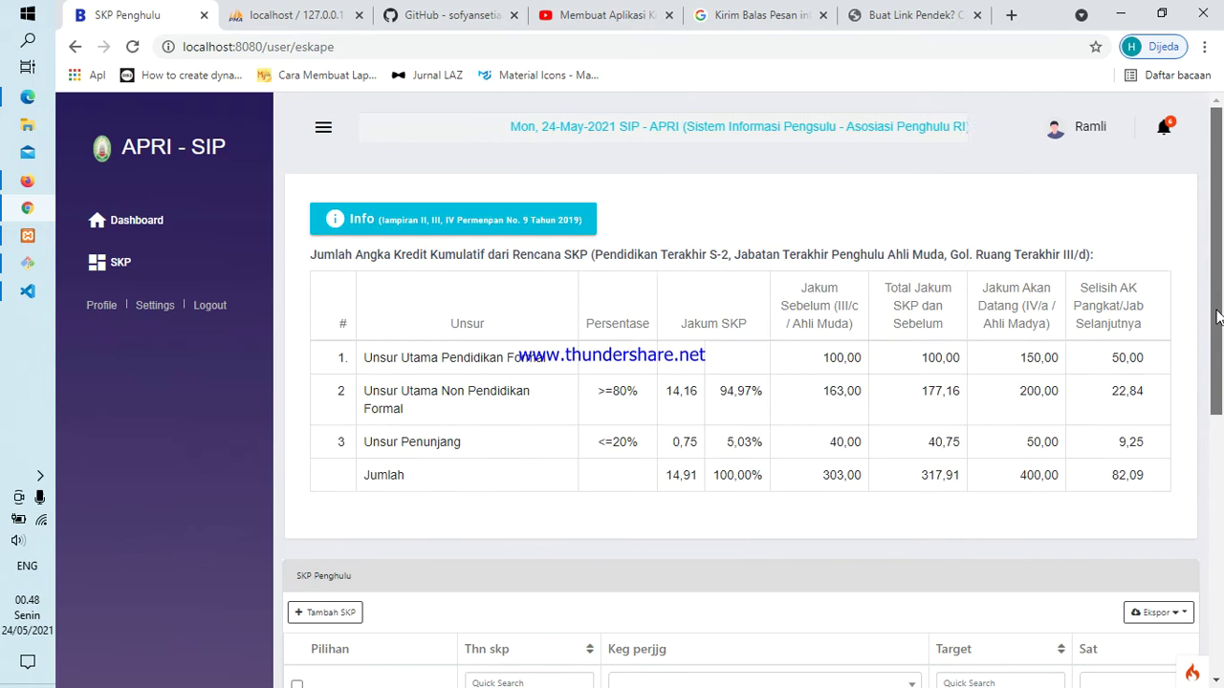
# Reload the penghulu's SKP page and check the SKP Penghulu table against the credit summary.
pyautogui.click(132, 47)
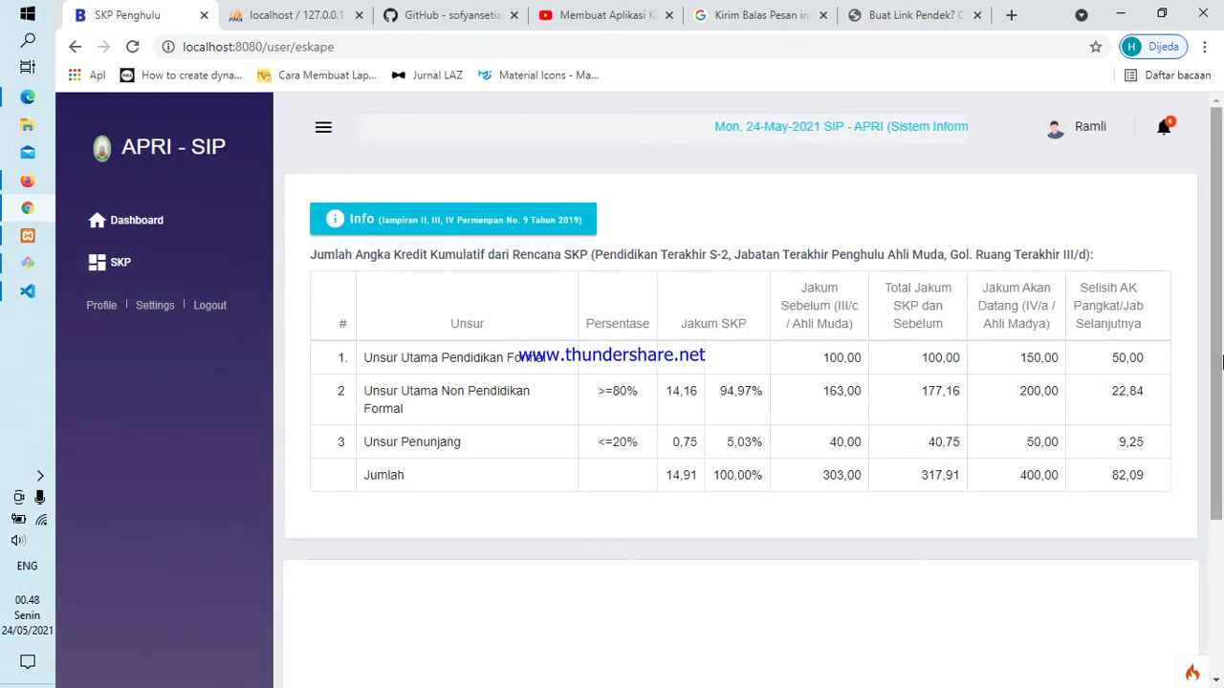
pyautogui.moveTo(1218, 359); pyautogui.dragTo(1071, 521)
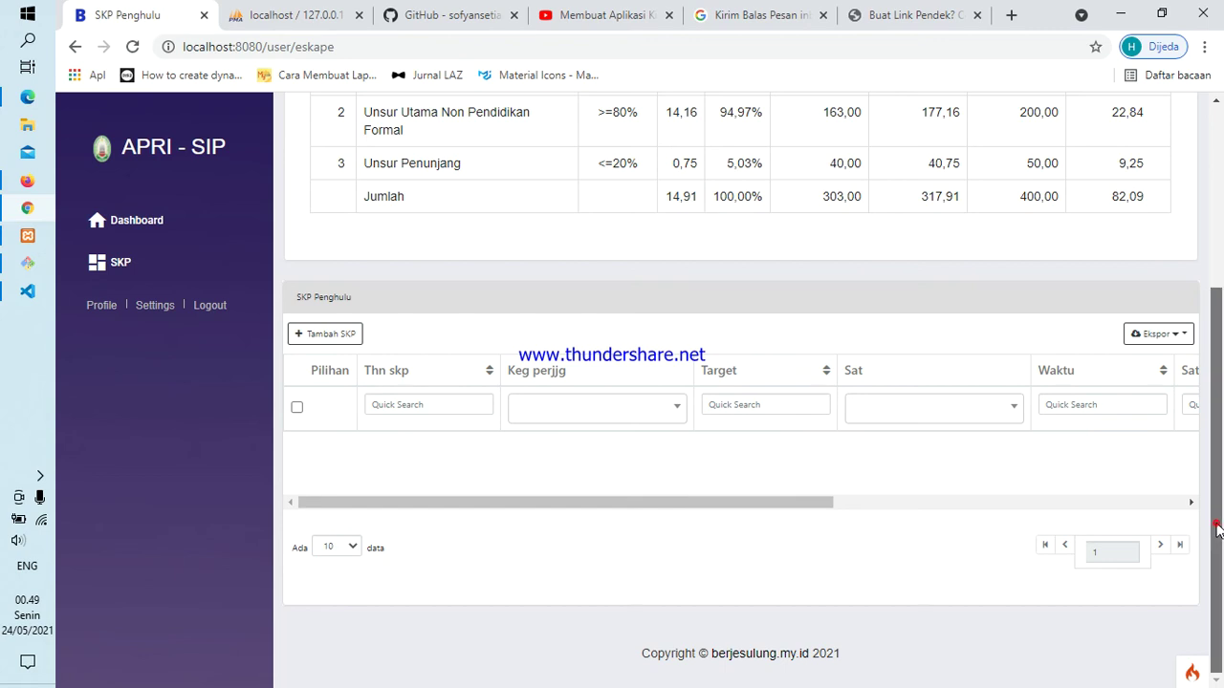
pyautogui.moveTo(1216, 530); pyautogui.dragTo(1221, 355)
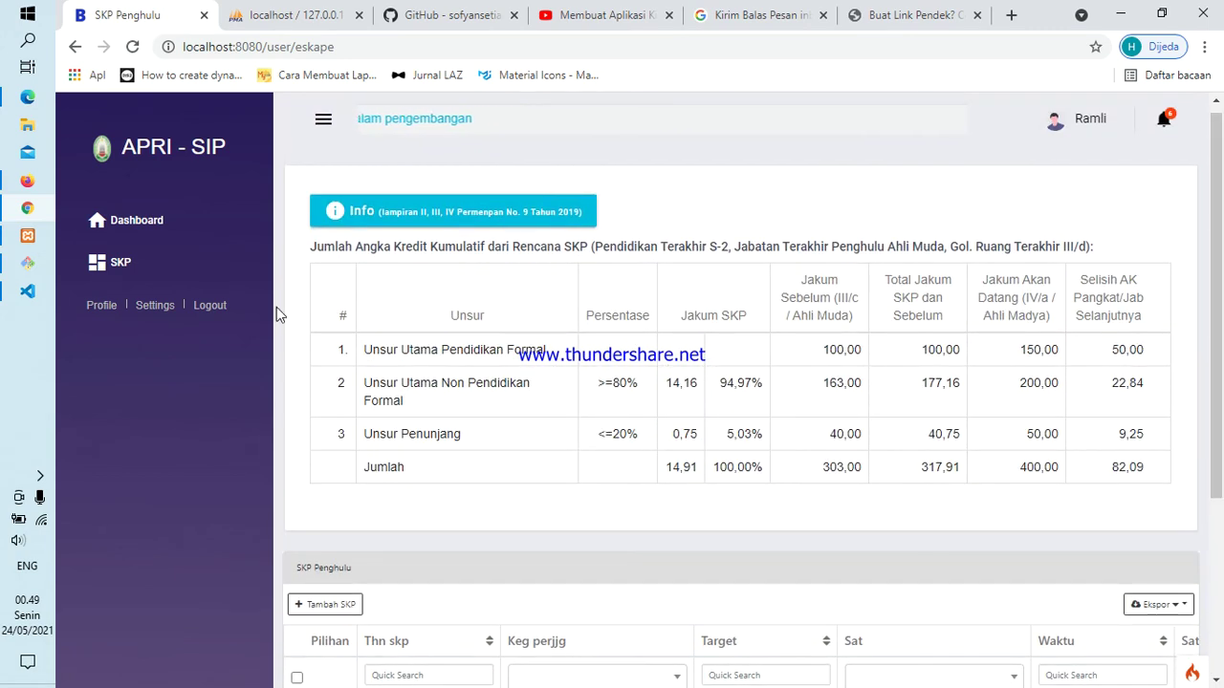
# Open the penghulu's SKP page, review the SKP Penghulu 2021 activities and check the SKP Penghulu notifications.
pyautogui.click(122, 274)
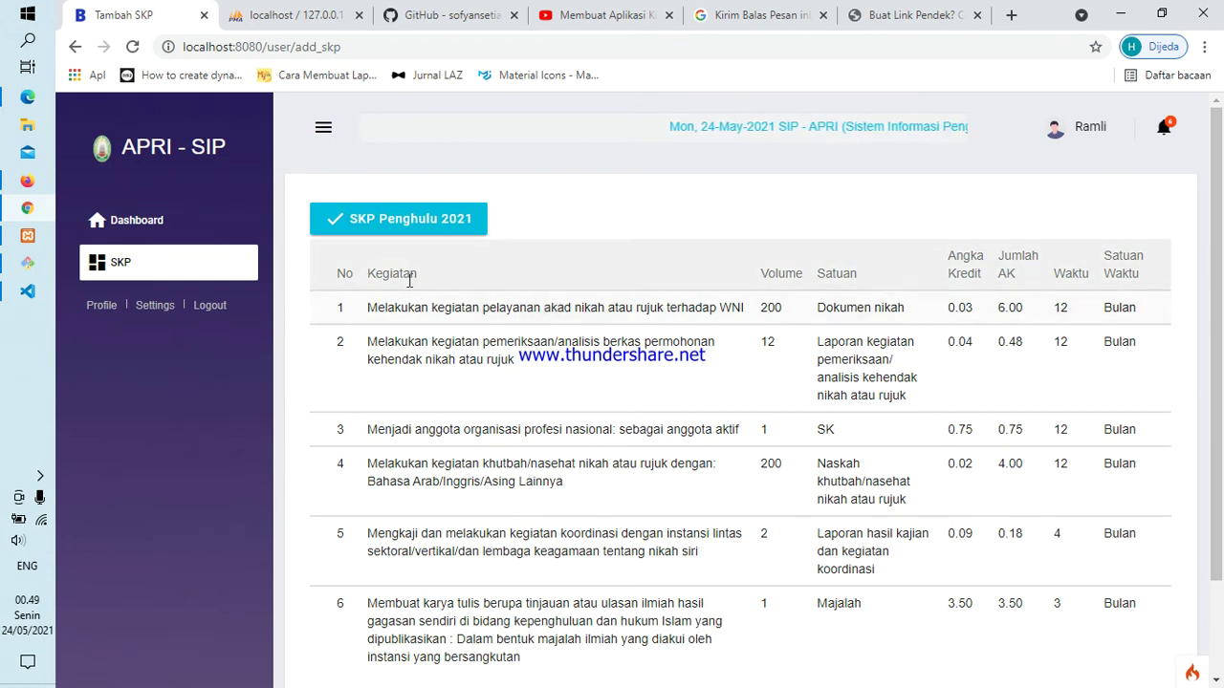
pyautogui.moveTo(1219, 420); pyautogui.dragTo(1221, 395)
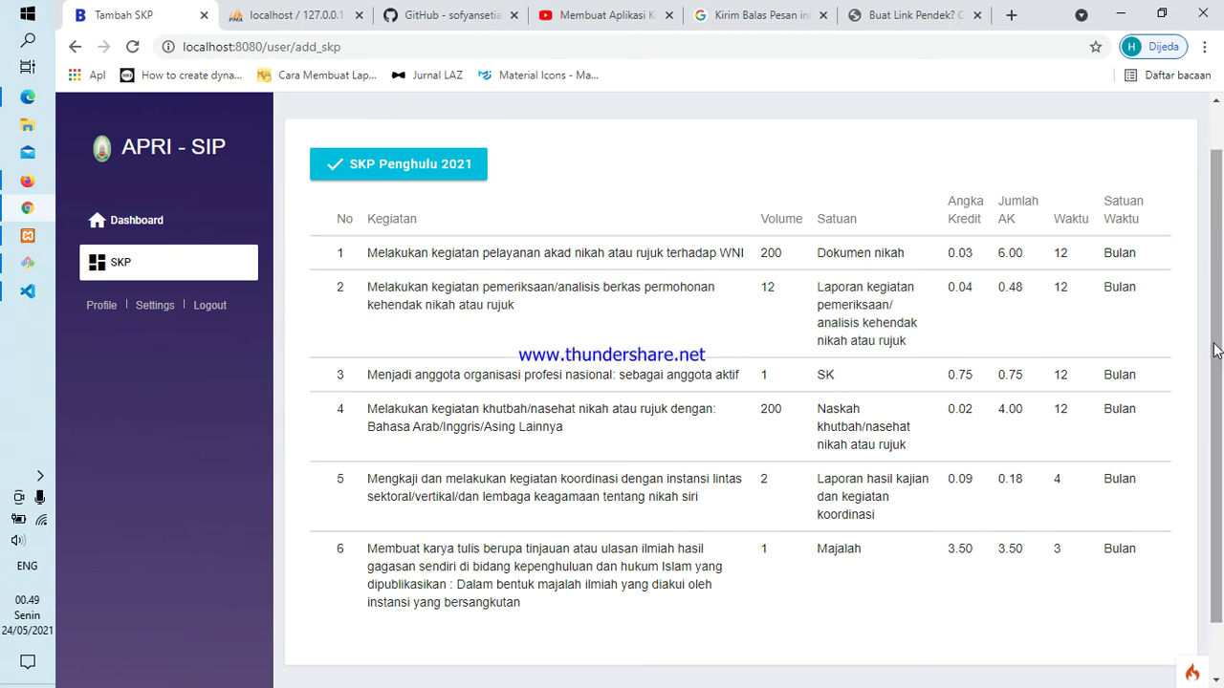
pyautogui.moveTo(1219, 354); pyautogui.dragTo(1220, 260)
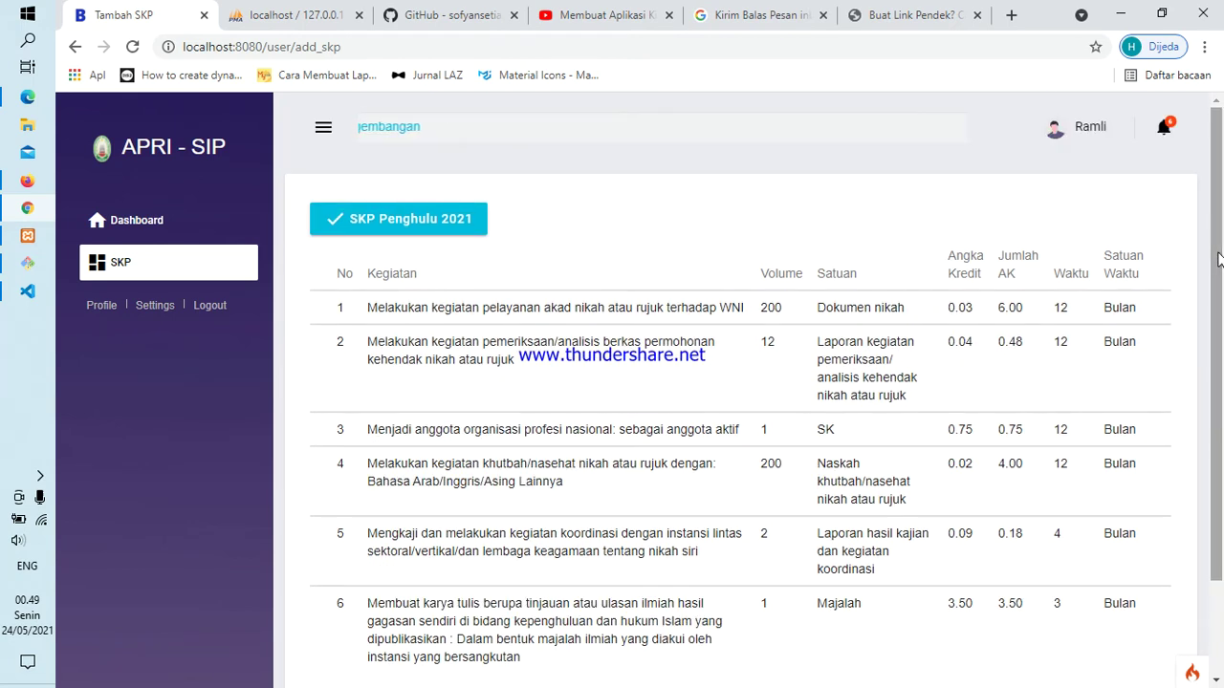
pyautogui.click(1166, 131)
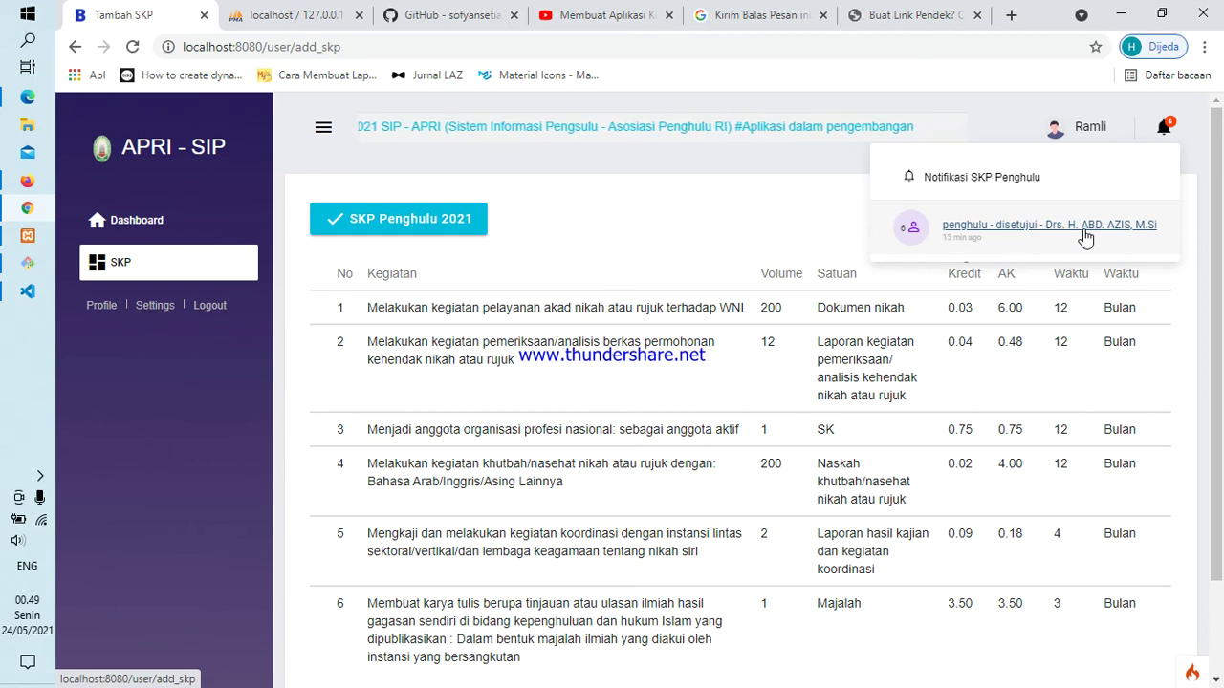
pyautogui.click(819, 238)
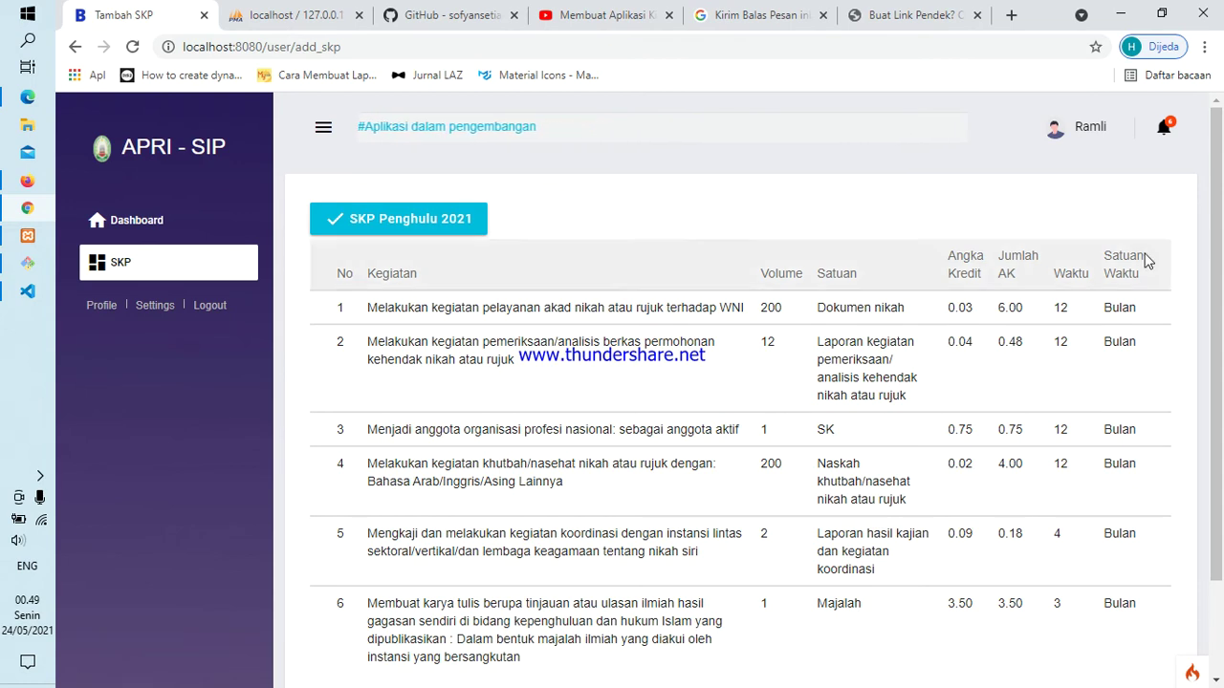
# Switch to Edge, deselect all SKP rows and filter the SKP Penghulu table to the second penghulu in the NIP list.
pyautogui.moveTo(1220, 311)
pyautogui.mouseDown()
pyautogui.moveTo(1220, 435)
pyautogui.moveTo(1220, 301)
pyautogui.mouseUp()
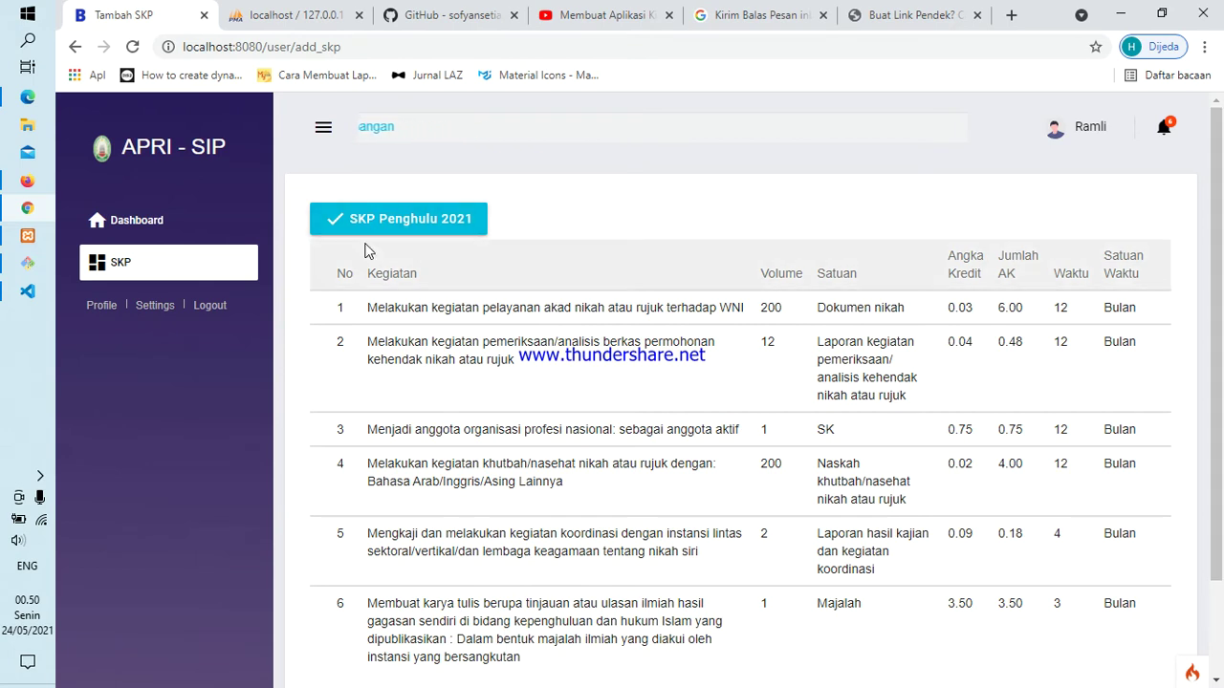
pyautogui.click(26, 99)
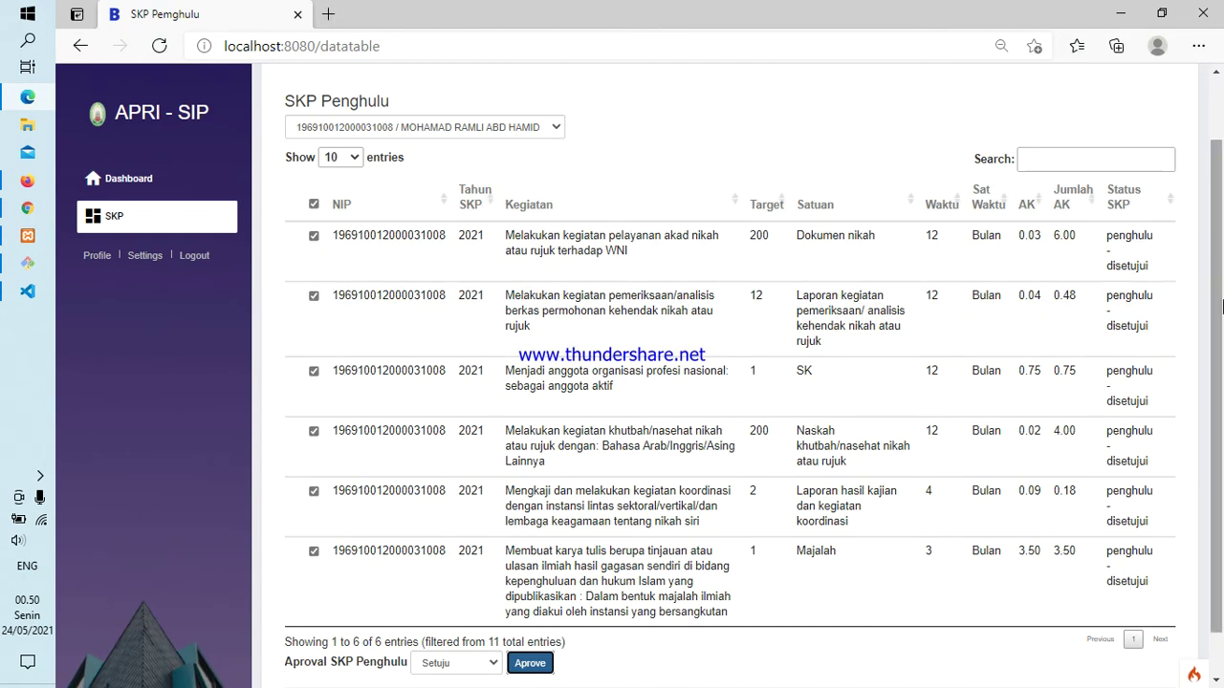
pyautogui.moveTo(1221, 304); pyautogui.dragTo(1219, 163)
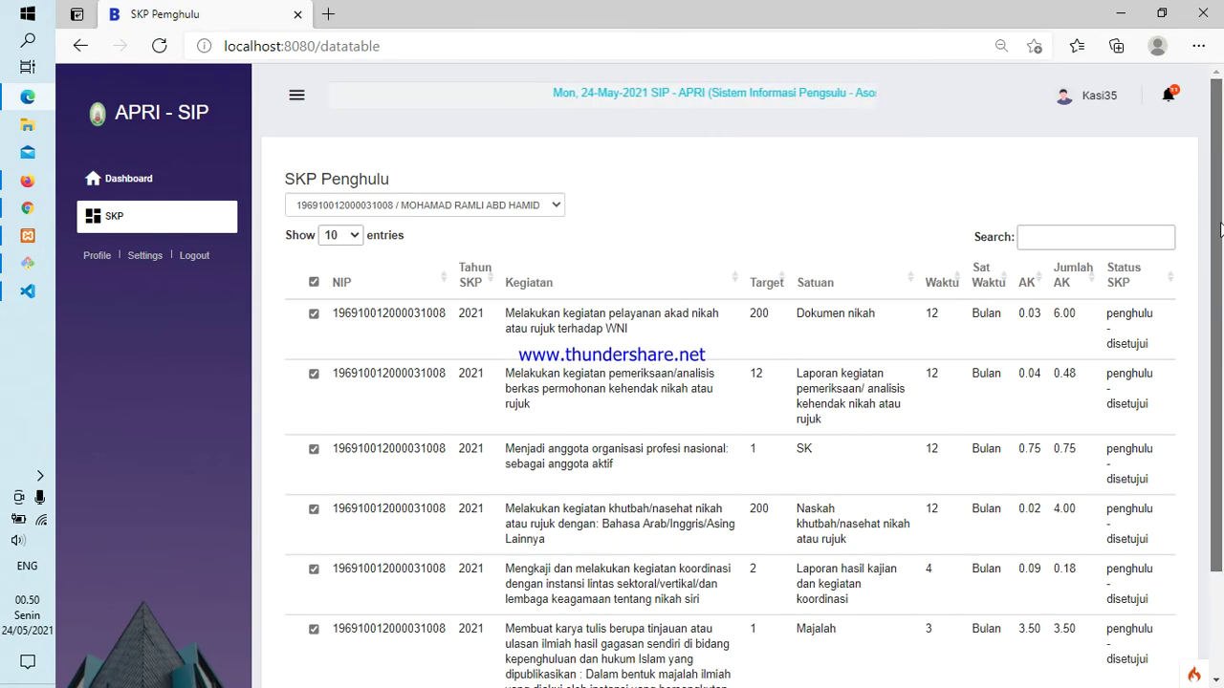
pyautogui.click(314, 283)
pyautogui.click(411, 203)
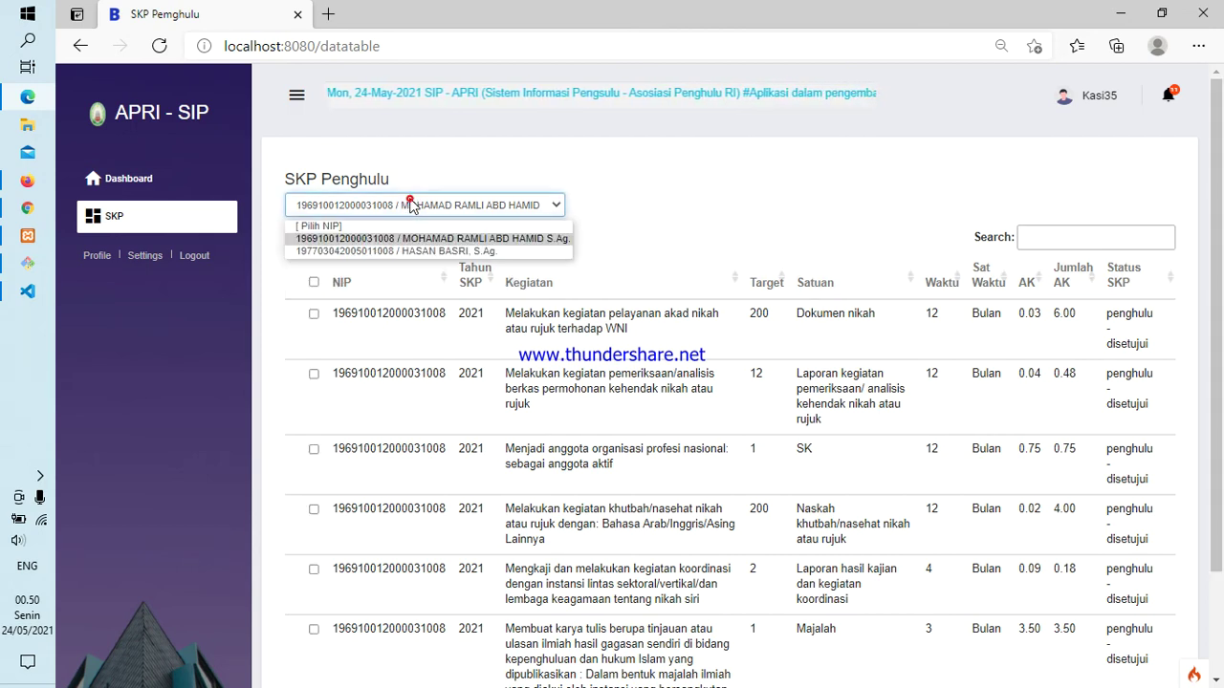
pyautogui.click(409, 250)
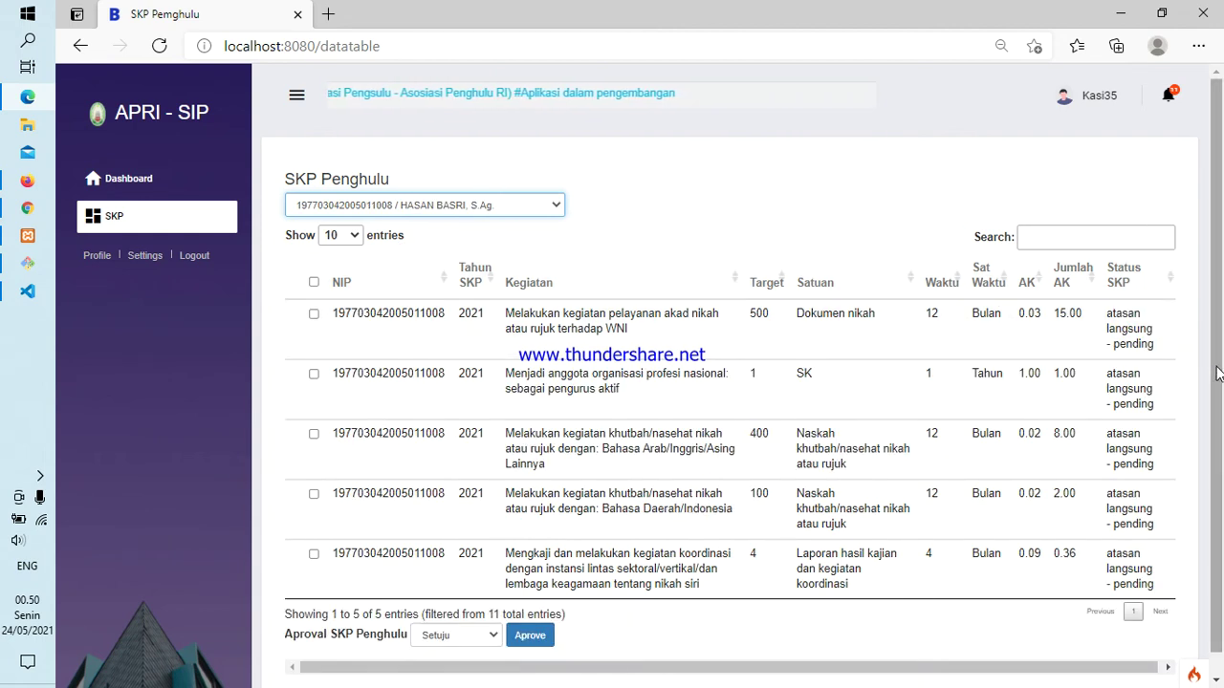
# Reject the marriage-contract service and professional-organisation activities by selecting both rows and submitting them with approval status Tolak.
pyautogui.click(314, 315)
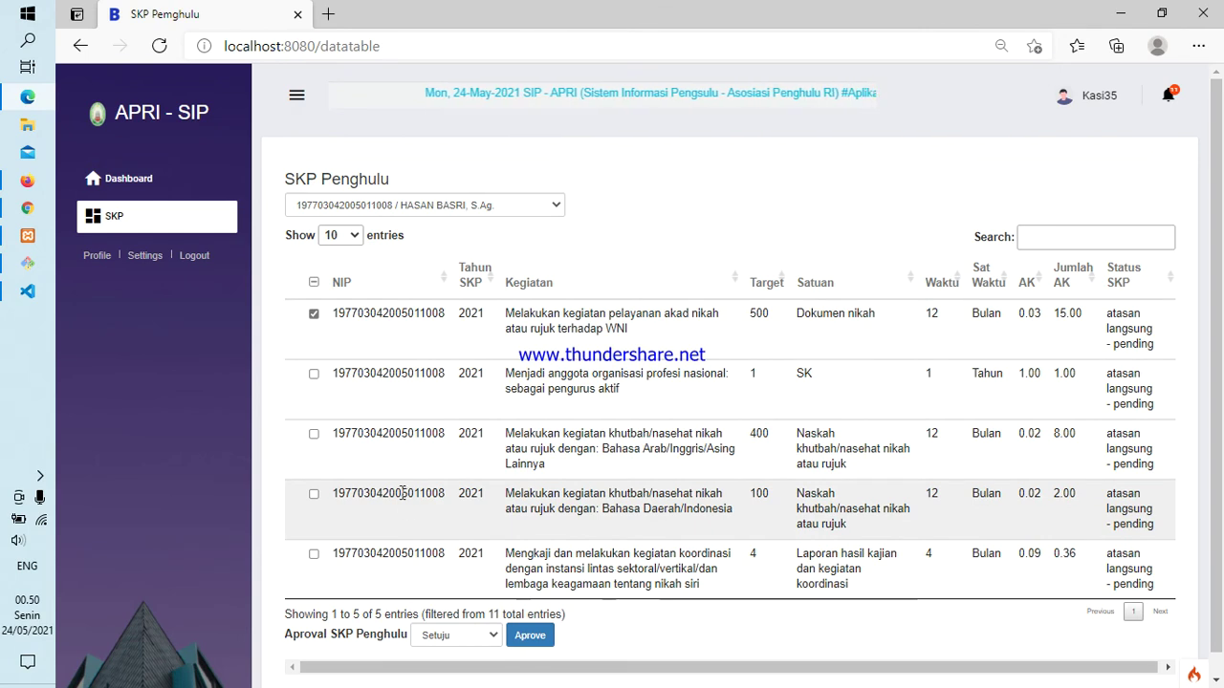
pyautogui.click(313, 373)
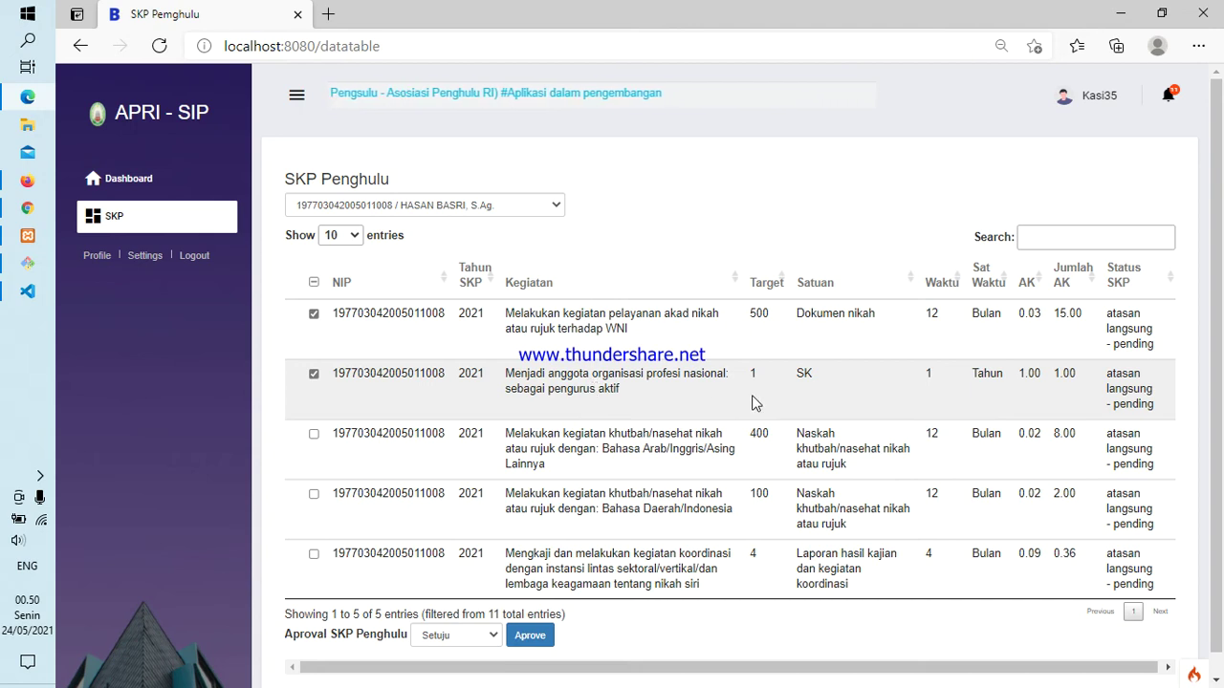
pyautogui.click(484, 647)
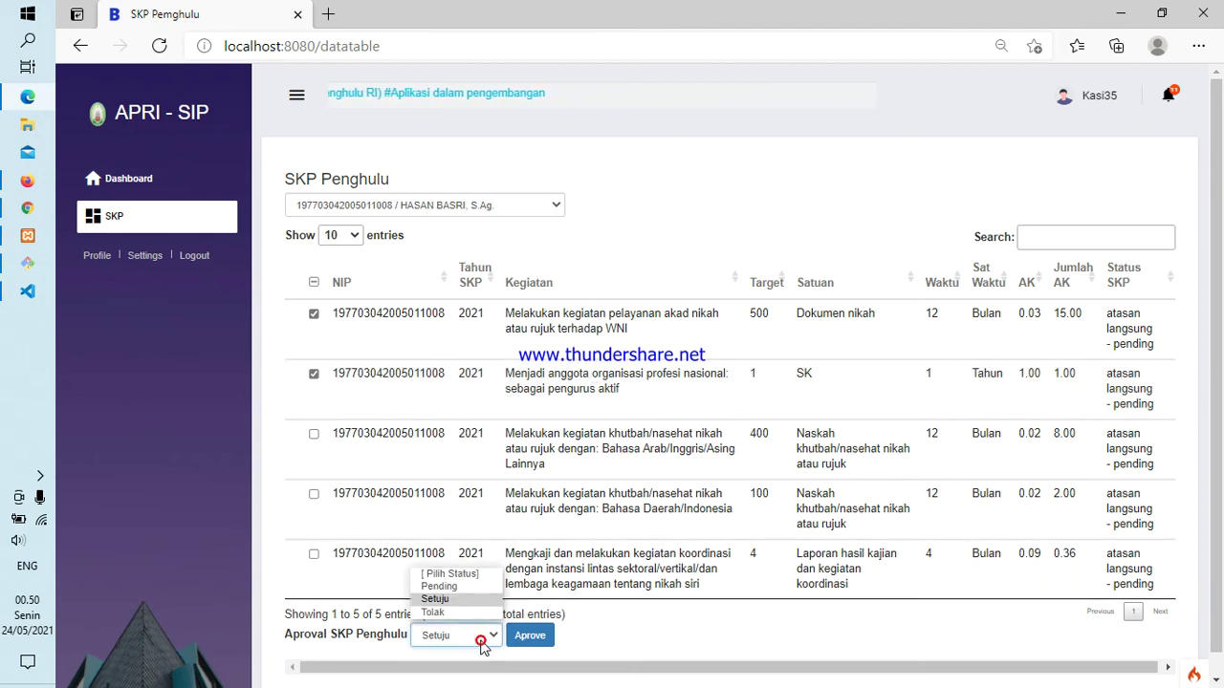
pyautogui.click(467, 613)
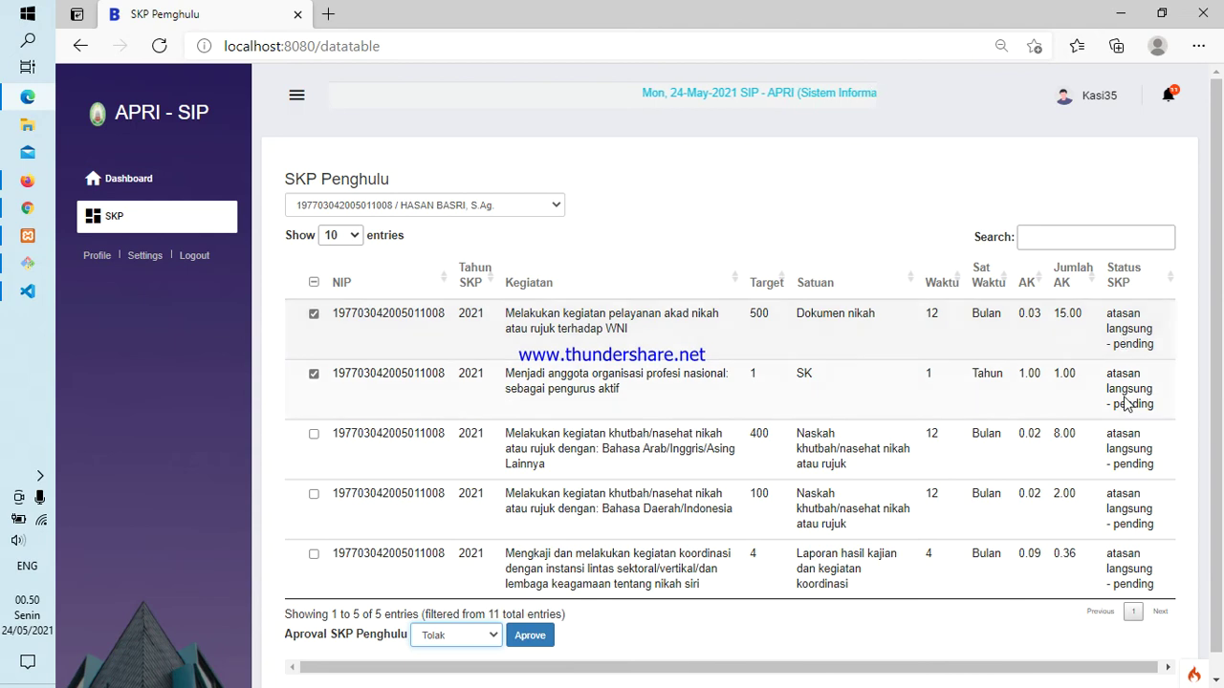
pyautogui.click(526, 638)
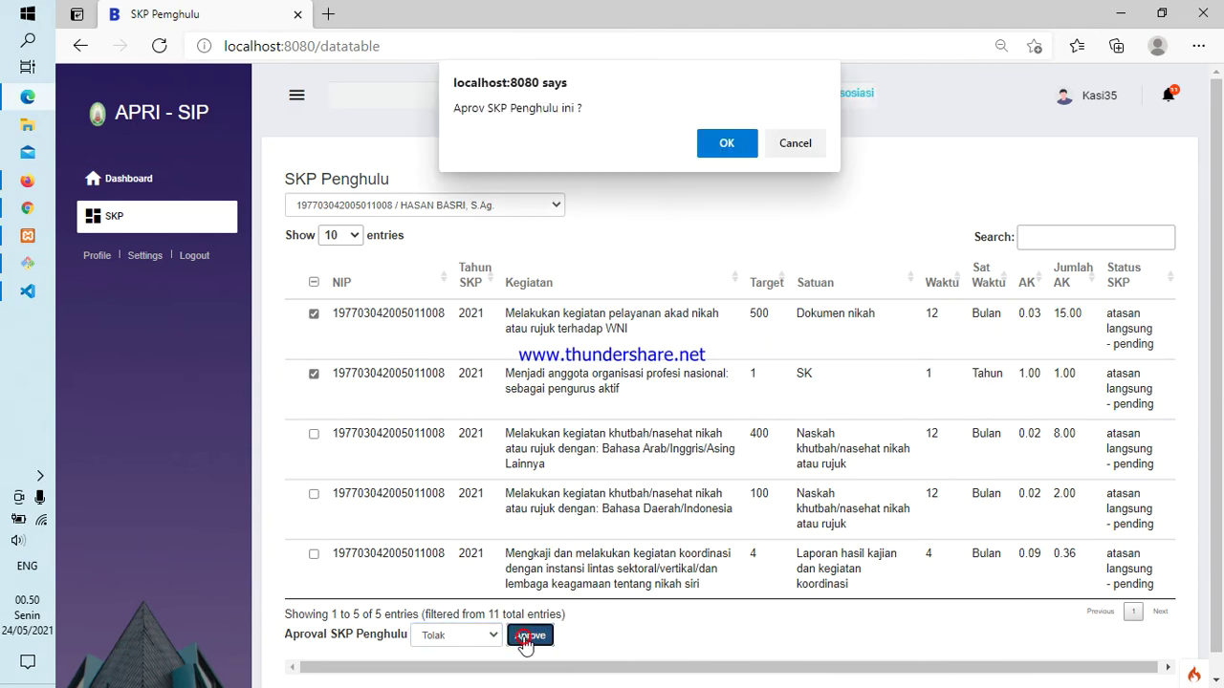
pyautogui.click(734, 153)
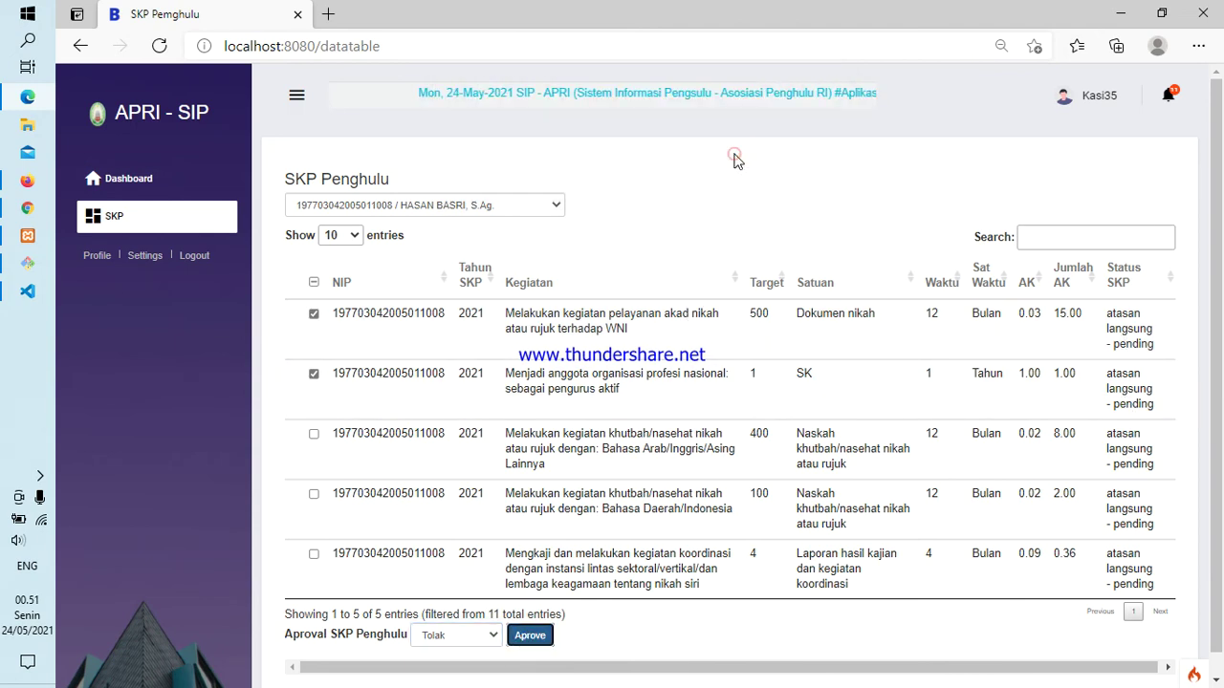
pyautogui.click(793, 144)
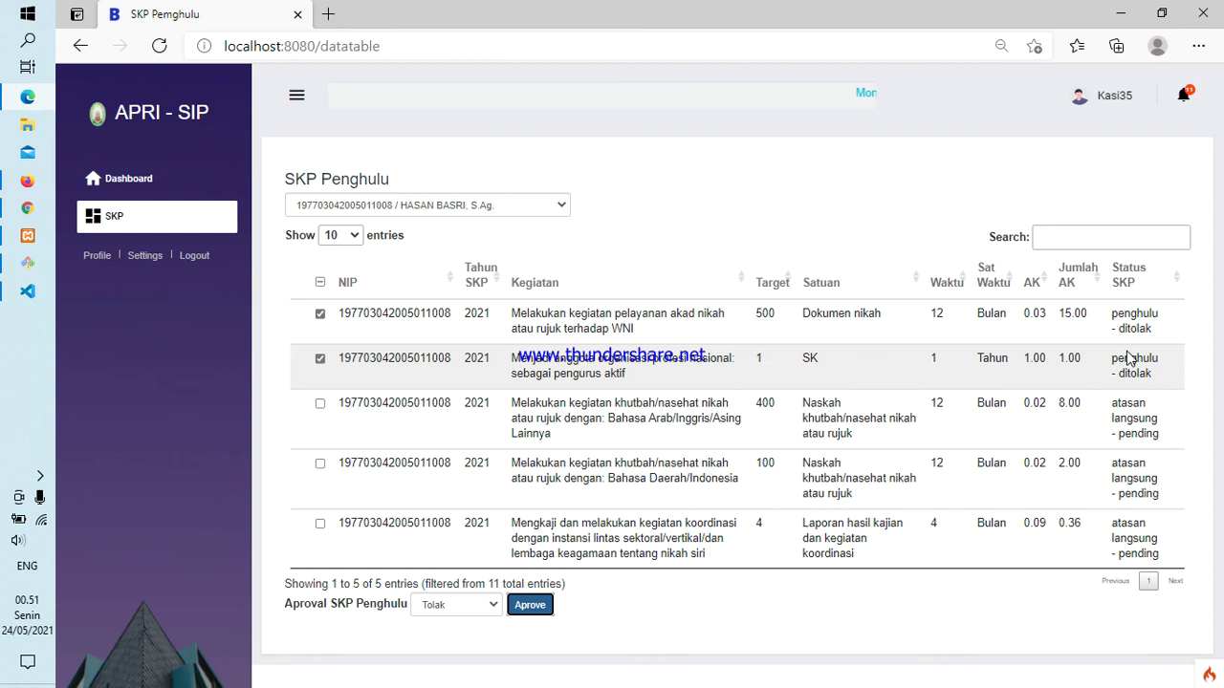
# Replace the row selection with the three pending activities and approve them with status Setuju.
pyautogui.click(320, 358)
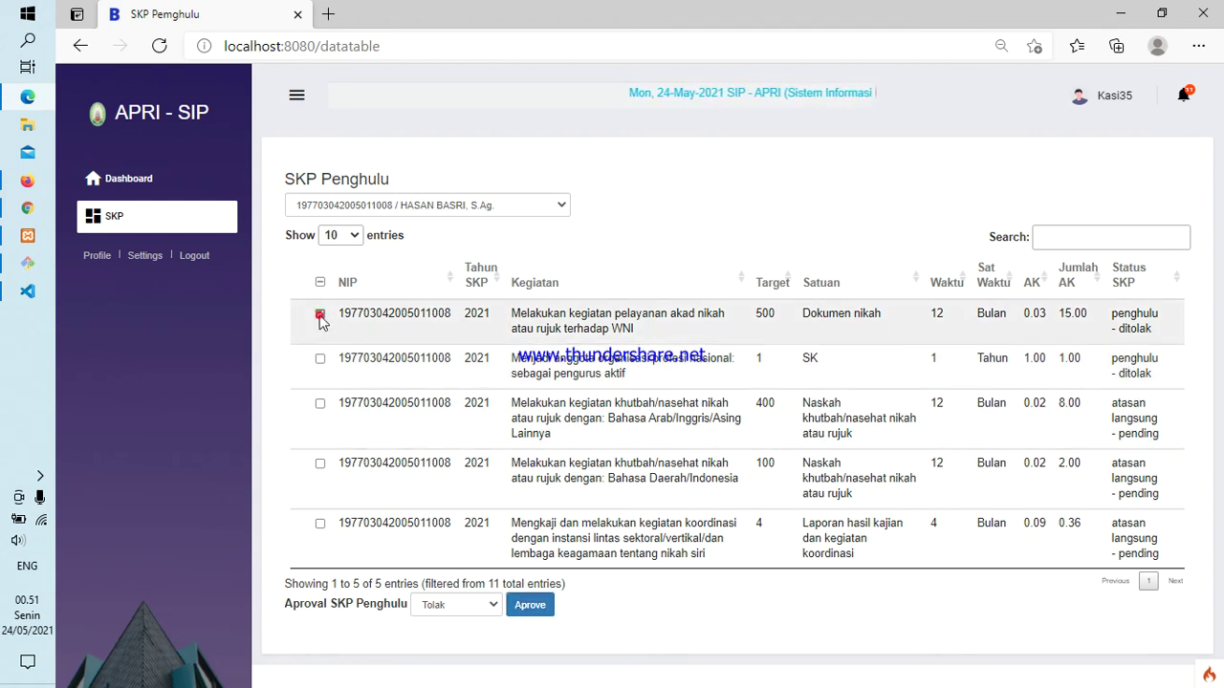
pyautogui.click(320, 314)
pyautogui.click(321, 406)
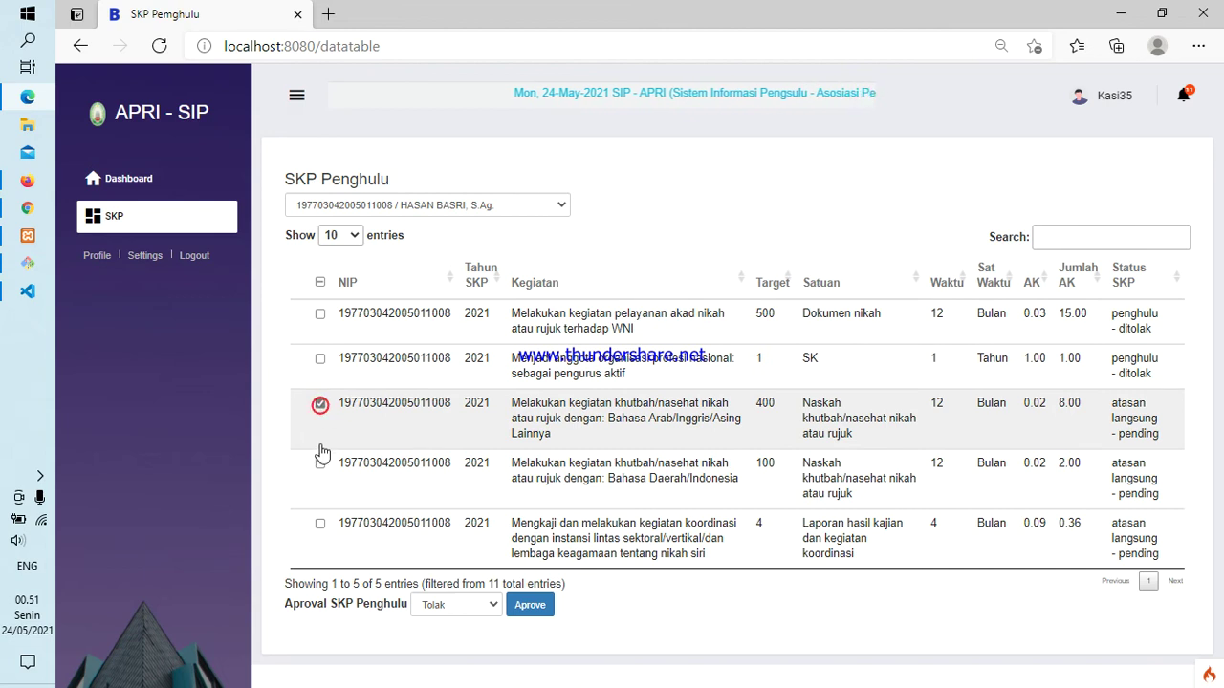
pyautogui.click(320, 464)
pyautogui.click(320, 525)
pyautogui.click(455, 605)
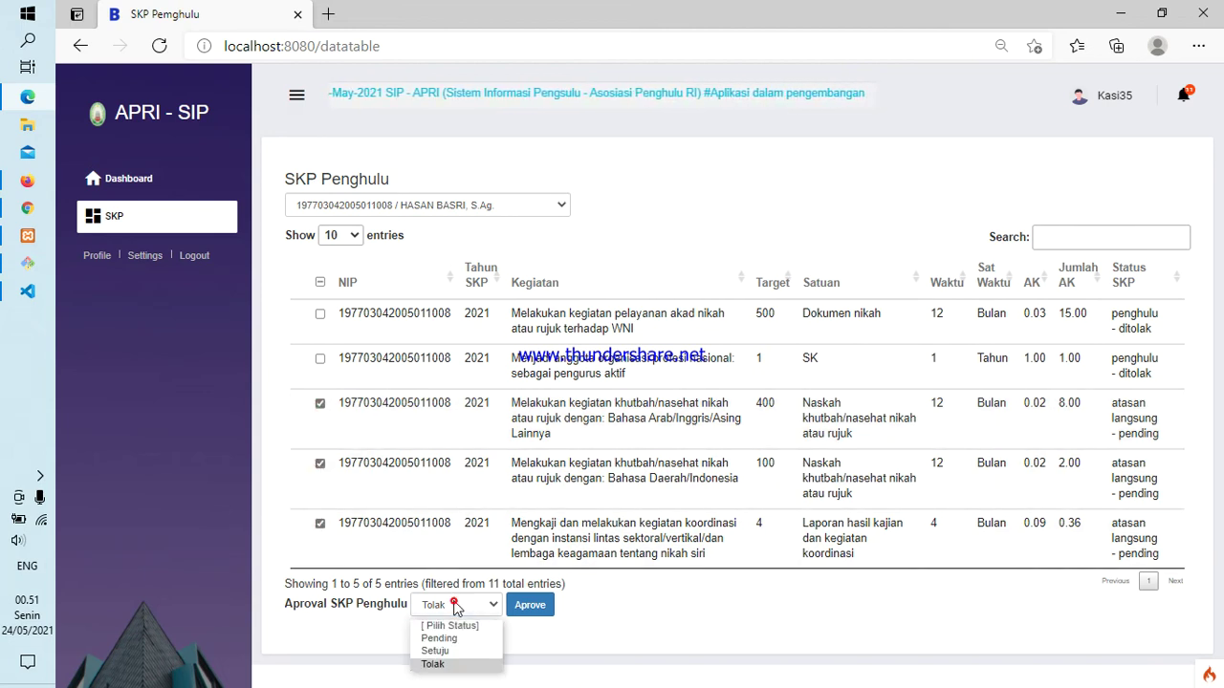
pyautogui.click(450, 651)
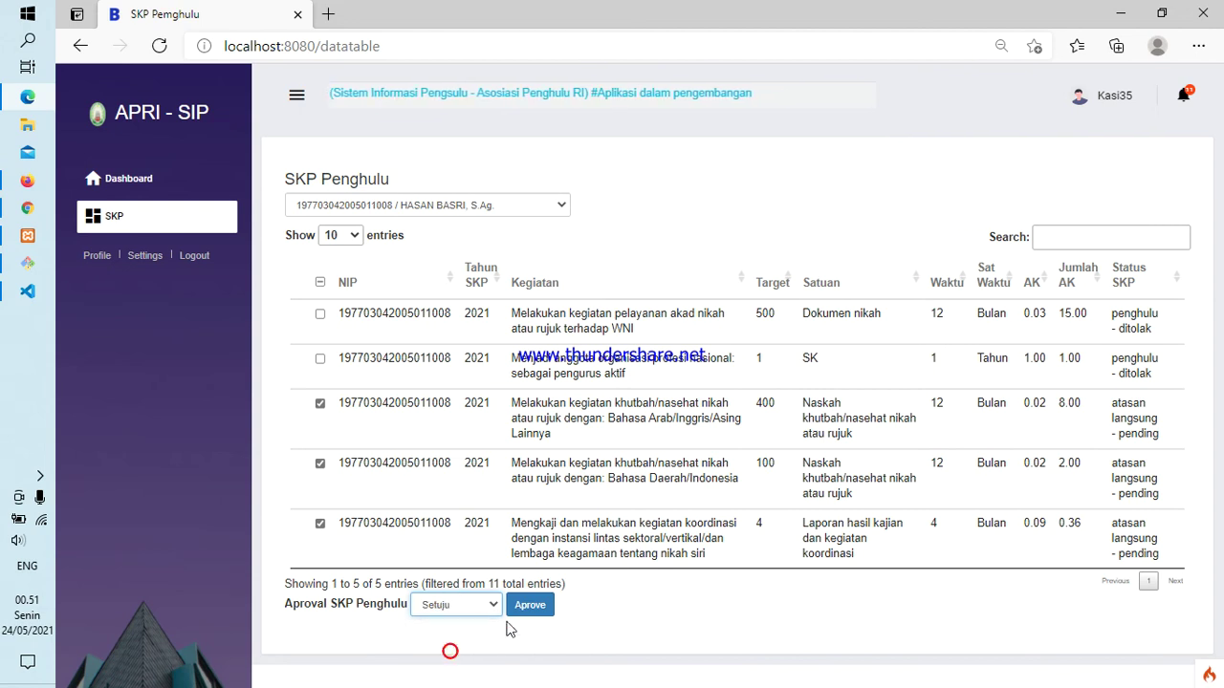
pyautogui.click(529, 605)
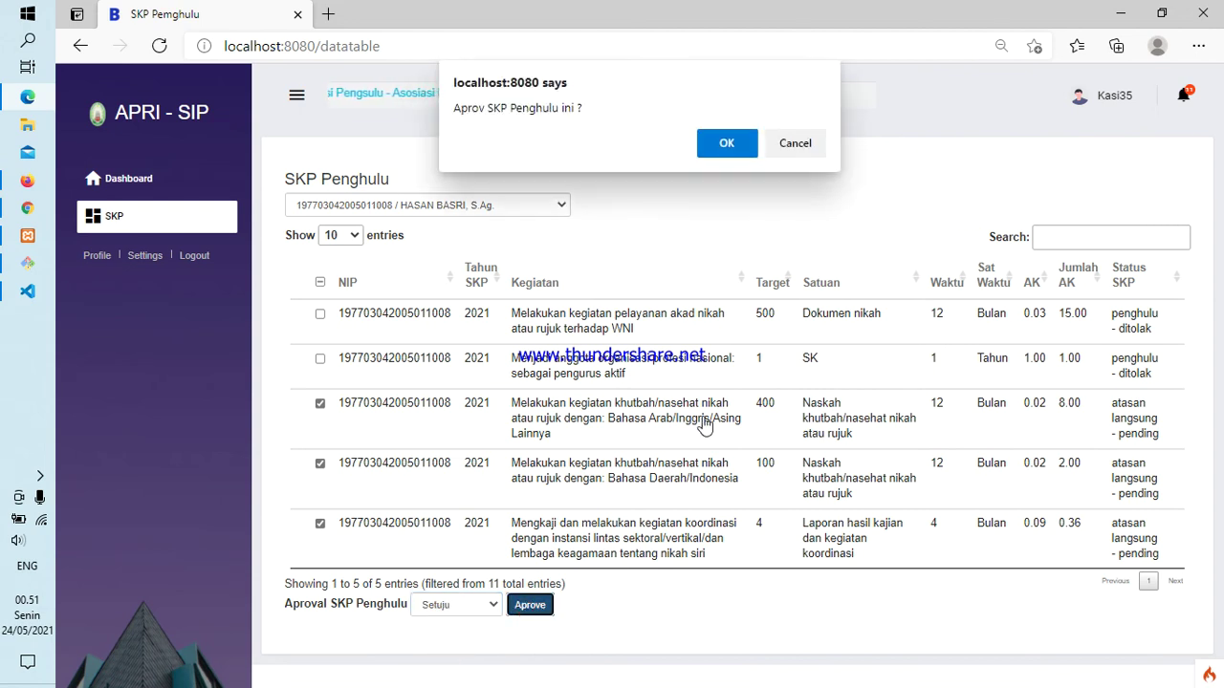
pyautogui.click(726, 145)
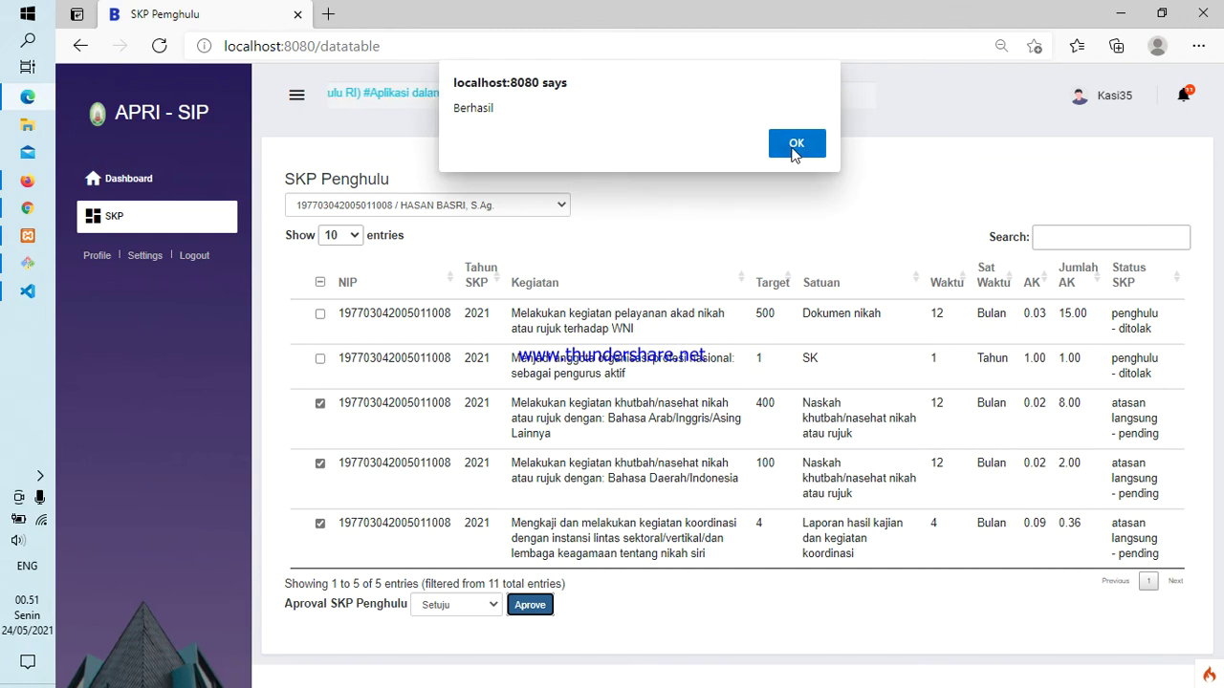
pyautogui.click(795, 151)
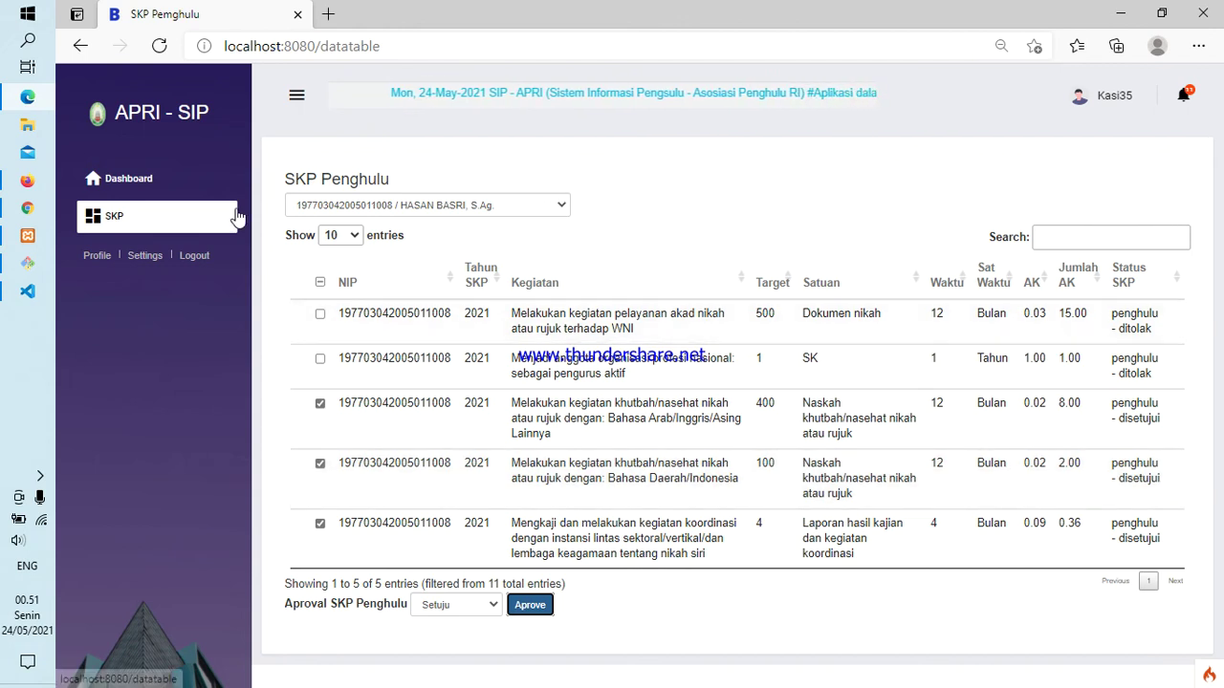
# Switch to Firefox and examine the second penghulu's credit summary, SKP Penghulu table and Status skp column.
pyautogui.click(28, 181)
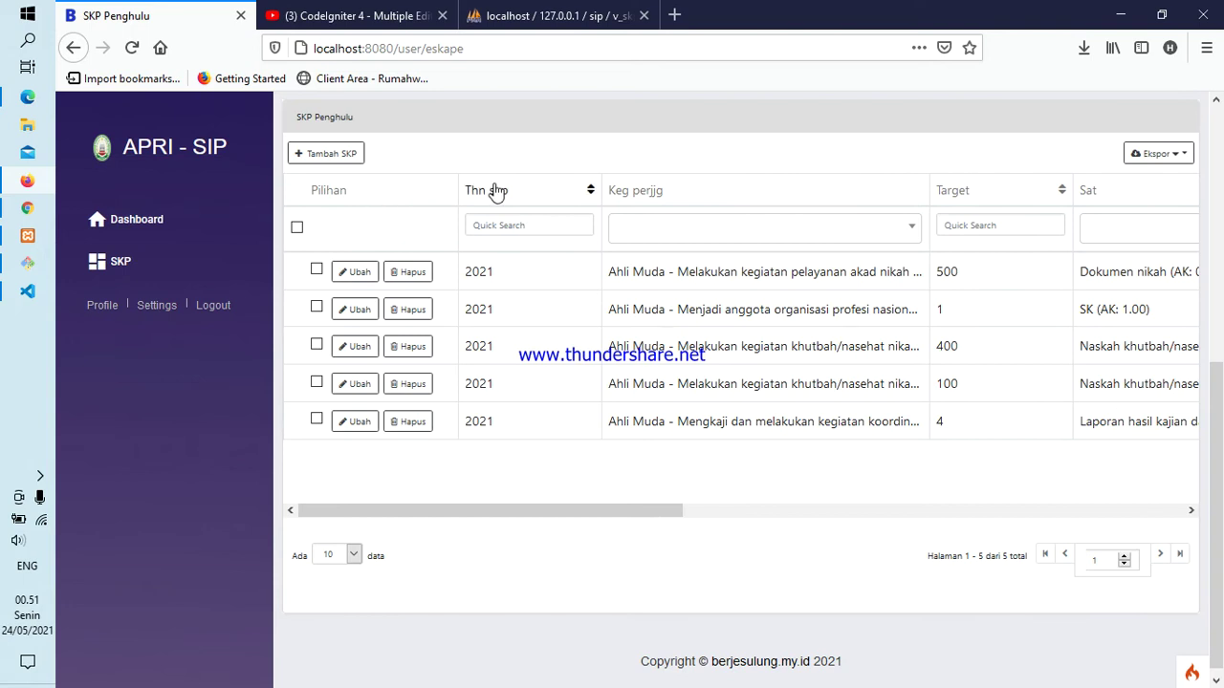
pyautogui.click(1218, 155)
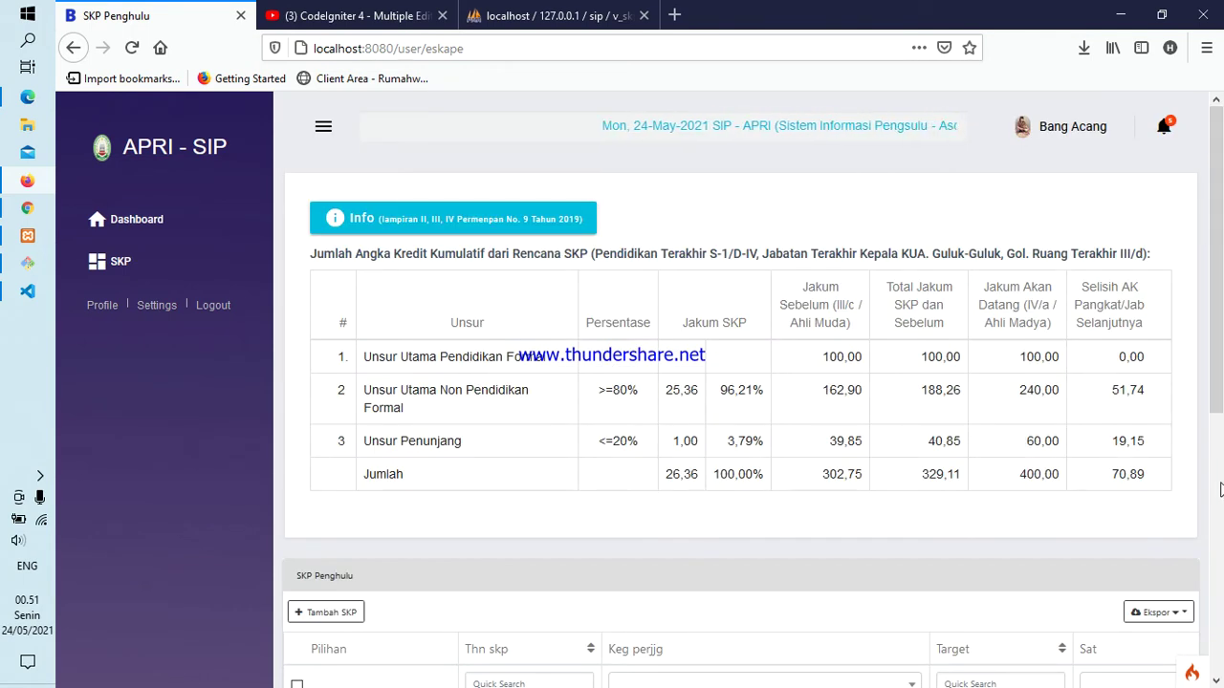
pyautogui.scroll(-5, 1218, 397)
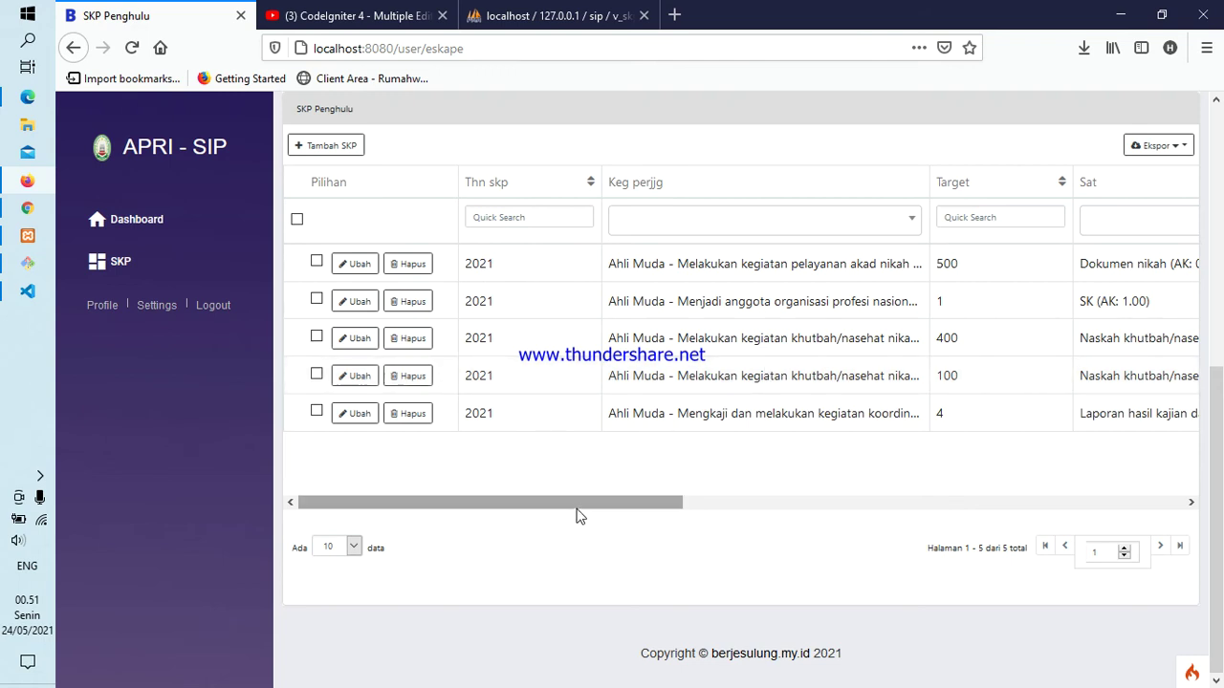
pyautogui.moveTo(577, 507); pyautogui.dragTo(401, 473)
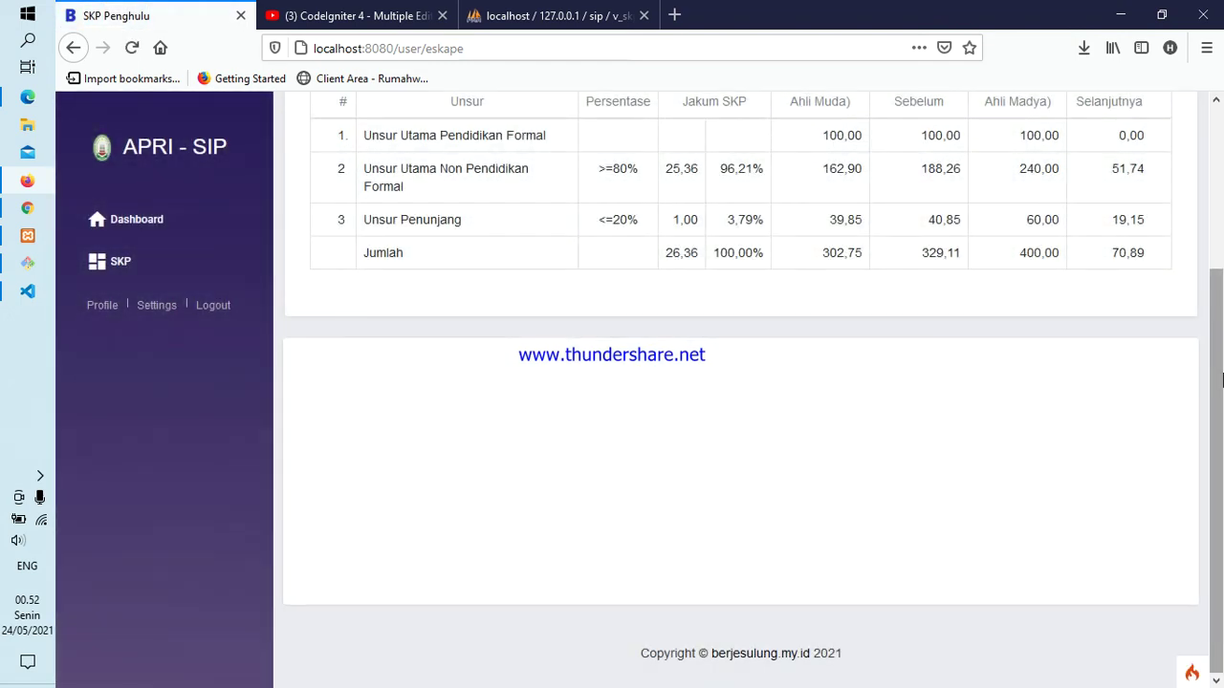
pyautogui.moveTo(1219, 368); pyautogui.dragTo(1219, 406)
pyautogui.moveTo(563, 574); pyautogui.dragTo(1114, 586)
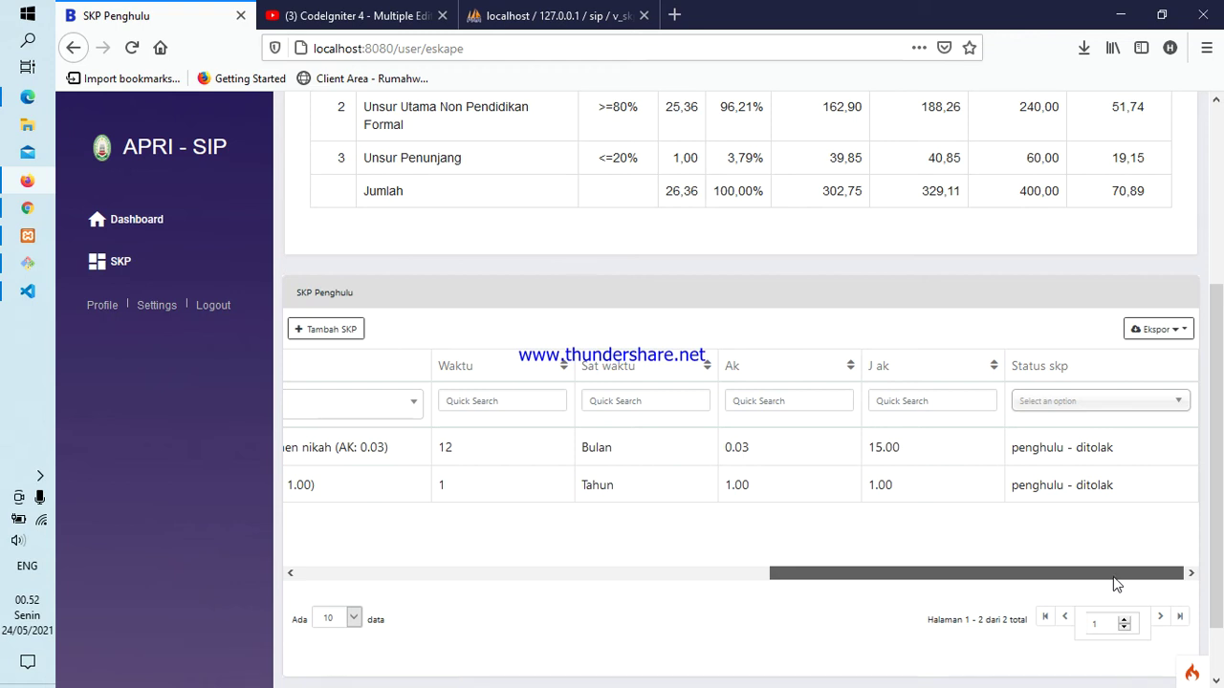
pyautogui.moveTo(1020, 580); pyautogui.dragTo(809, 574)
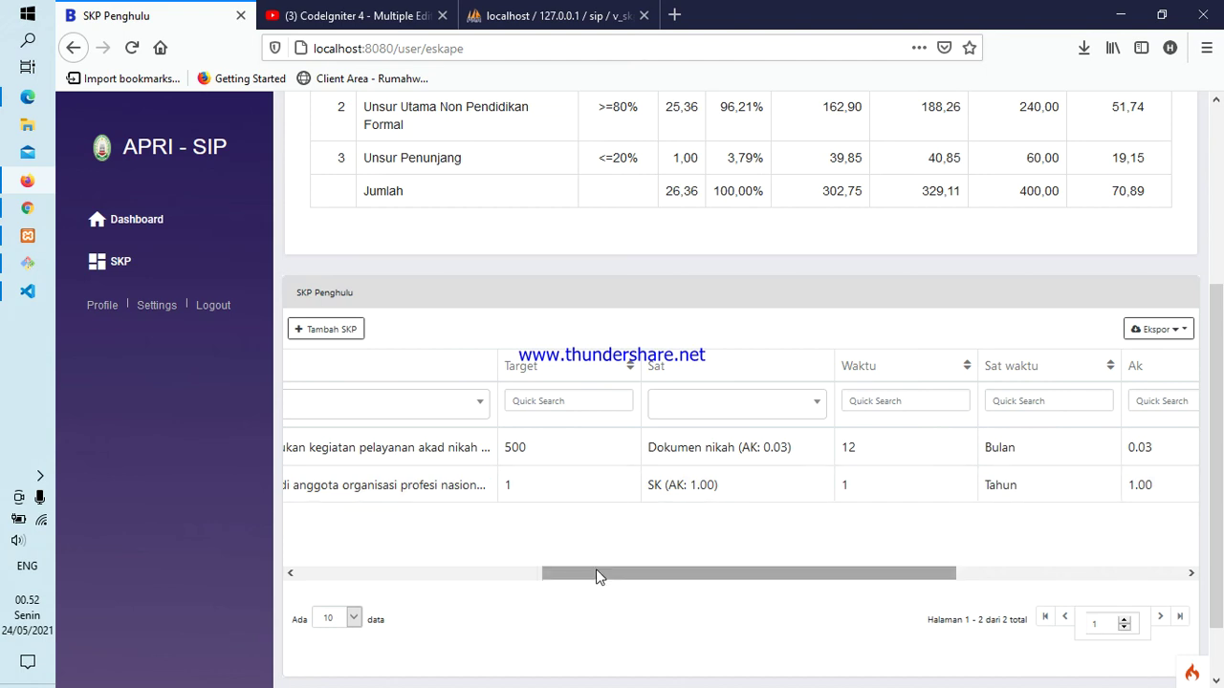
pyautogui.moveTo(596, 569); pyautogui.dragTo(108, 565)
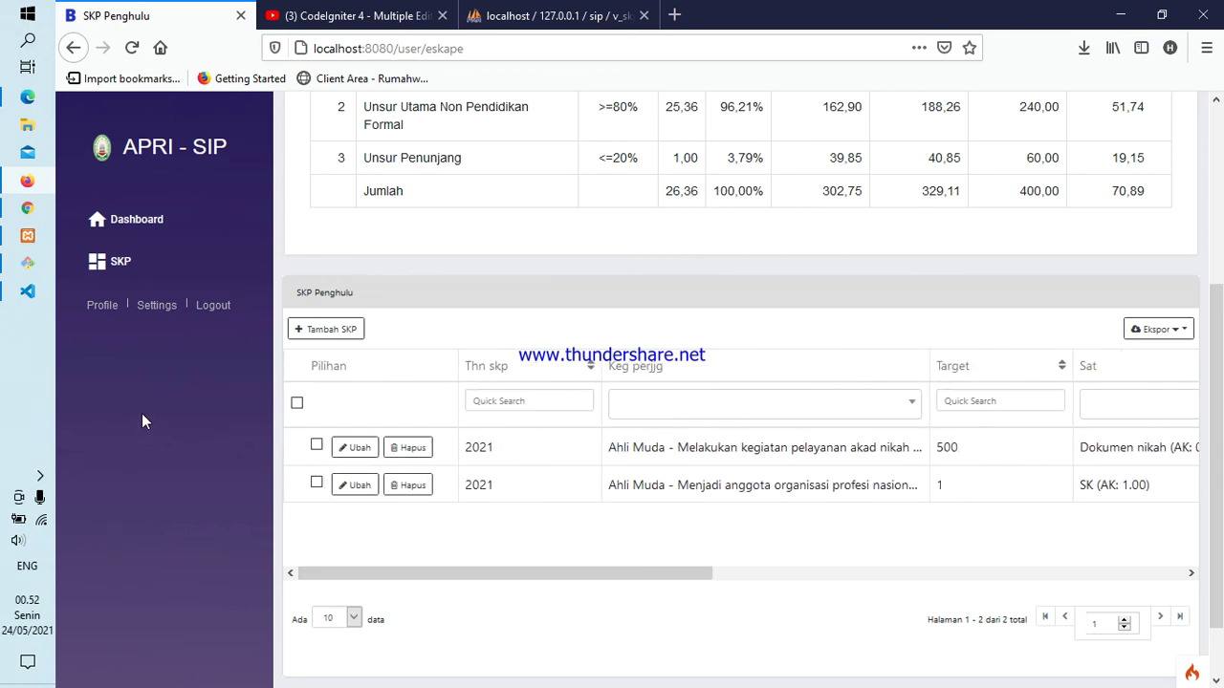
# Review the penghulu's SKP Penghulu 2021 activities and open the ditolak entry from the SKP Penghulu notifications.
pyautogui.click(118, 276)
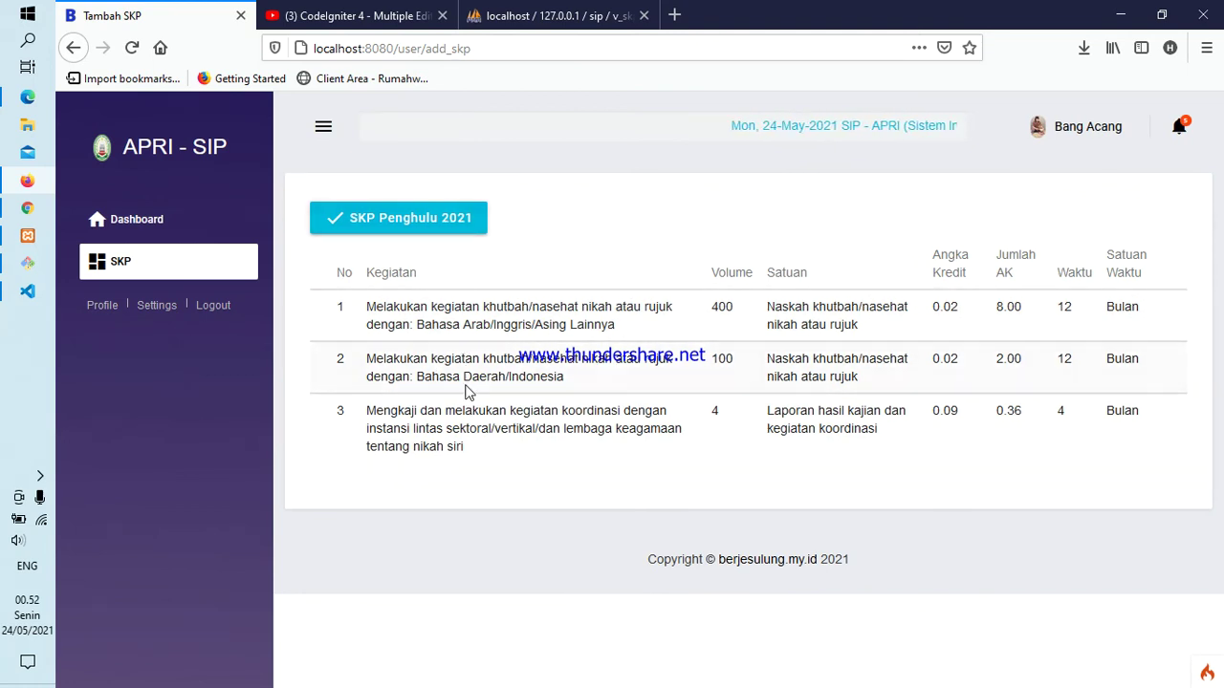
pyautogui.click(1182, 131)
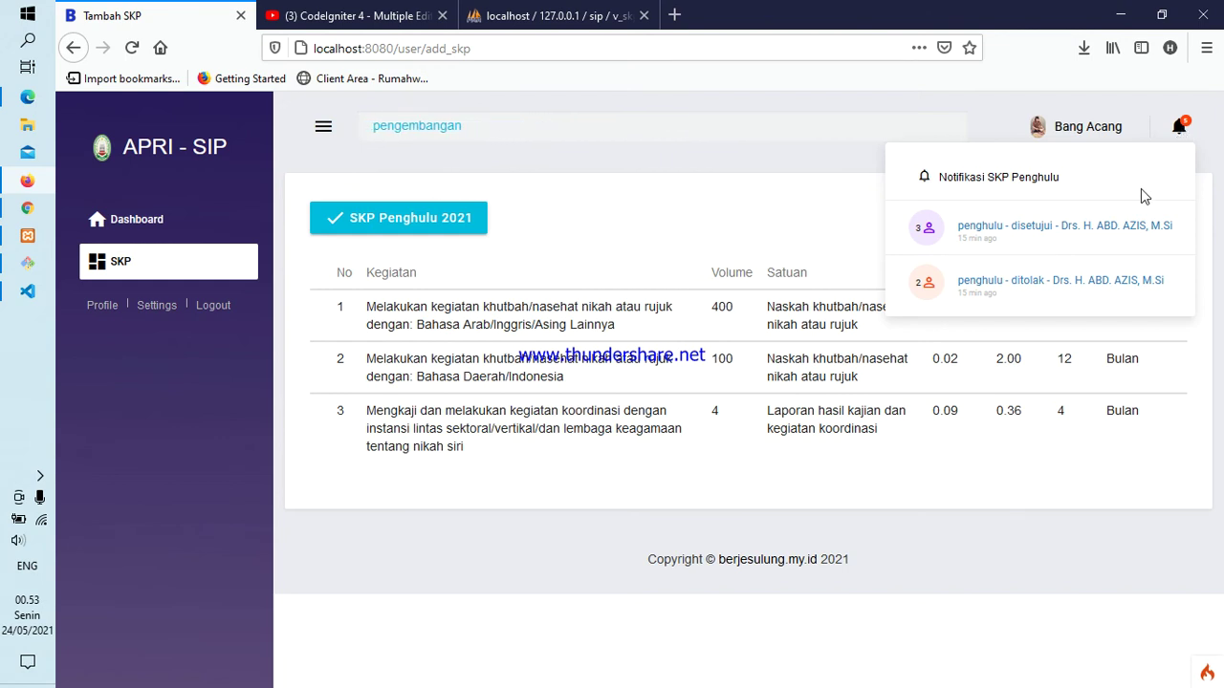
pyautogui.click(1035, 289)
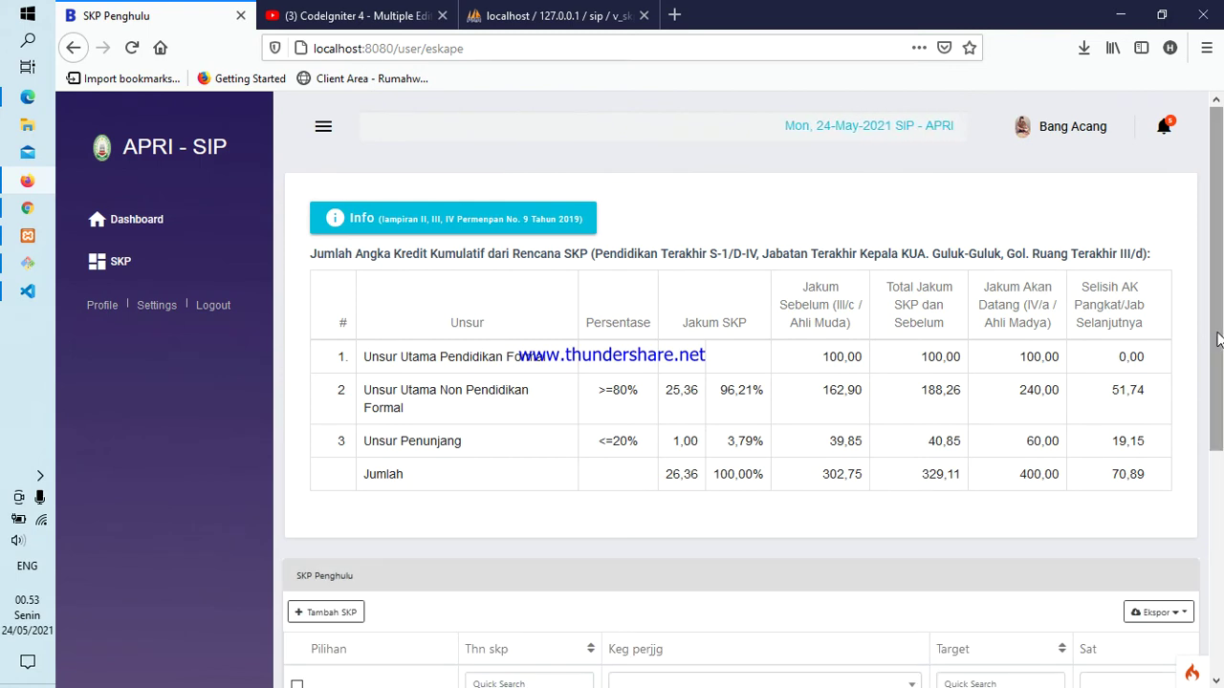
# Set the Target of the rejected marriage-contract service activity to 300, save it and check its Status skp.
pyautogui.click(1218, 546)
pyautogui.moveTo(1218, 547); pyautogui.dragTo(1220, 595)
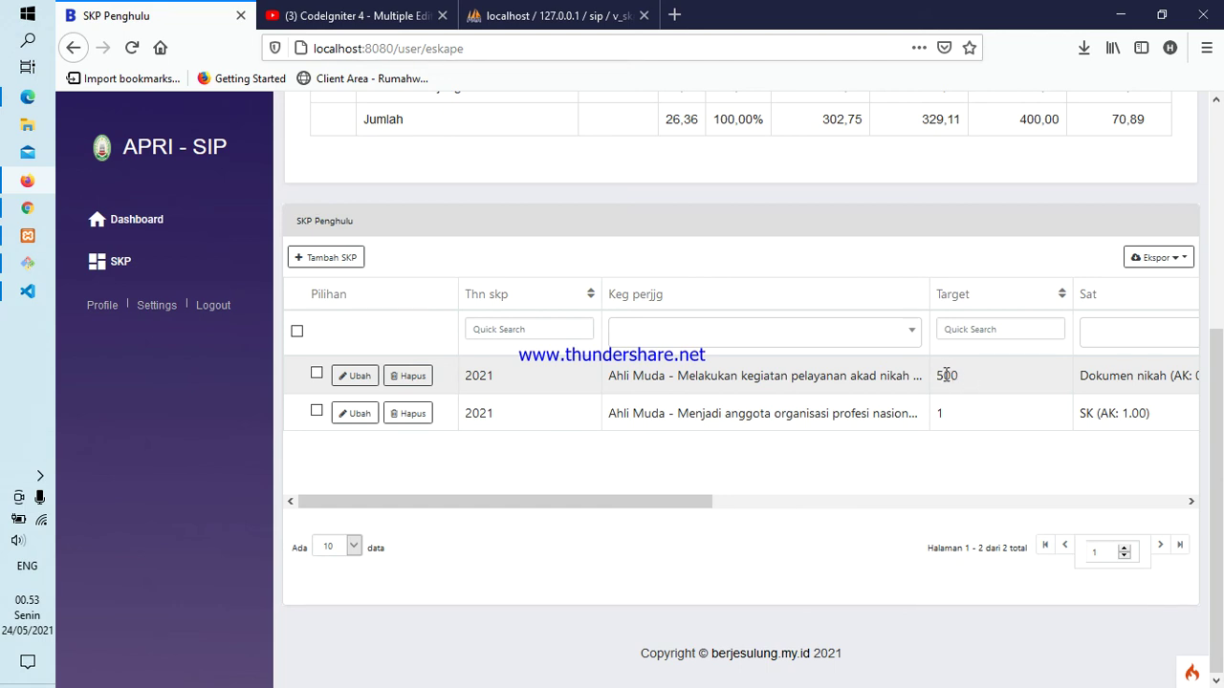
pyautogui.click(369, 377)
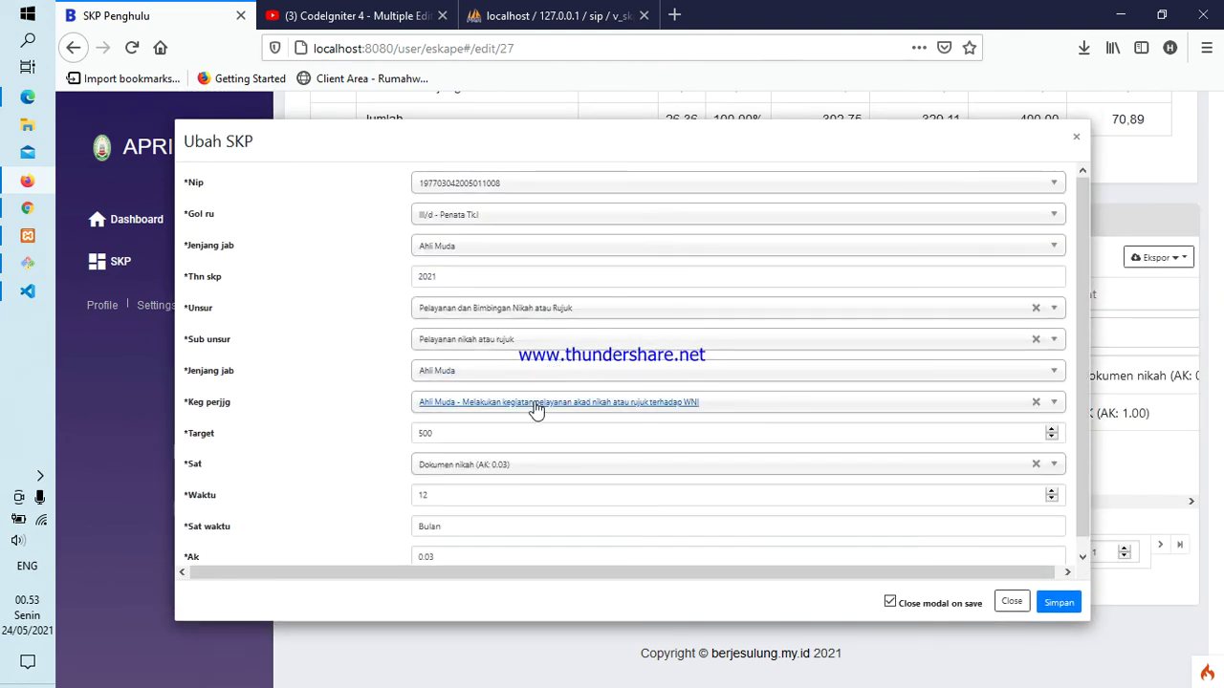
pyautogui.click(482, 432)
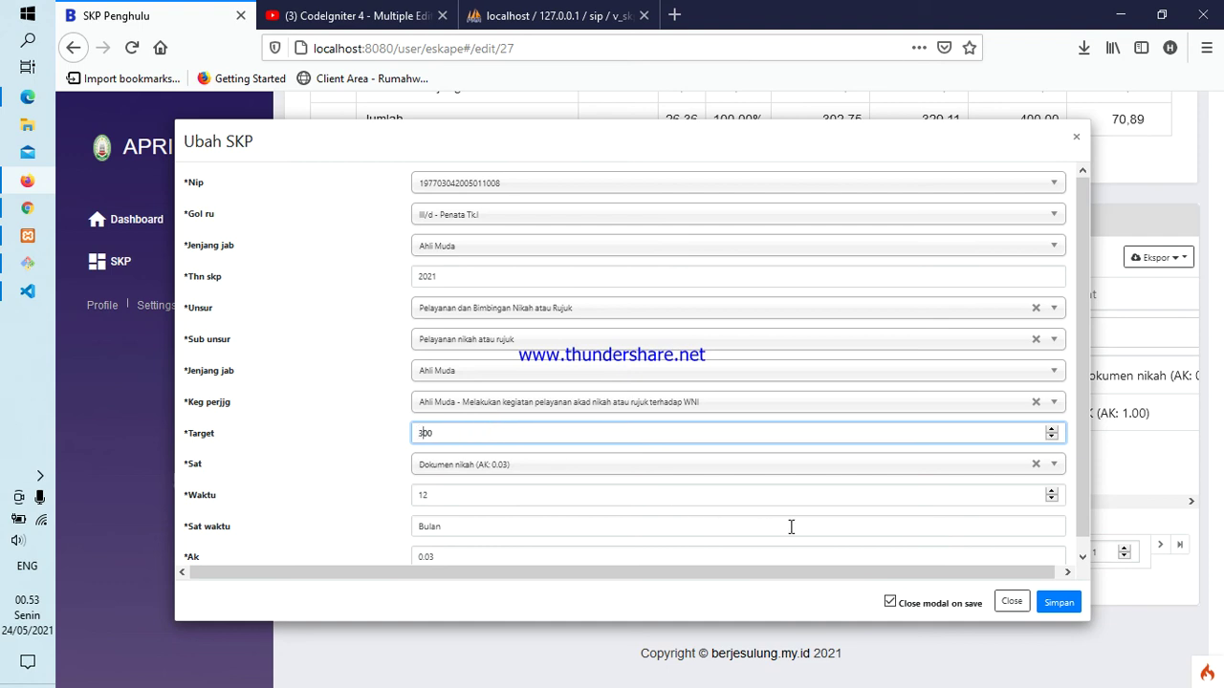
pyautogui.click(1055, 603)
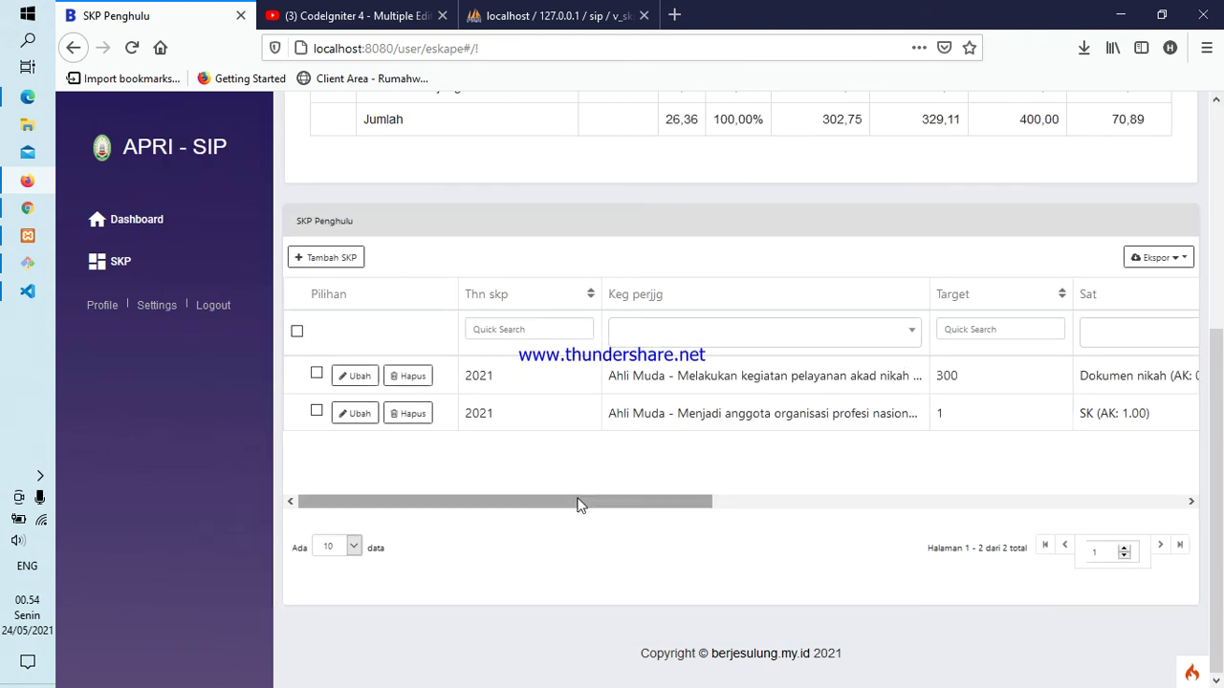
pyautogui.moveTo(579, 502); pyautogui.dragTo(1221, 450)
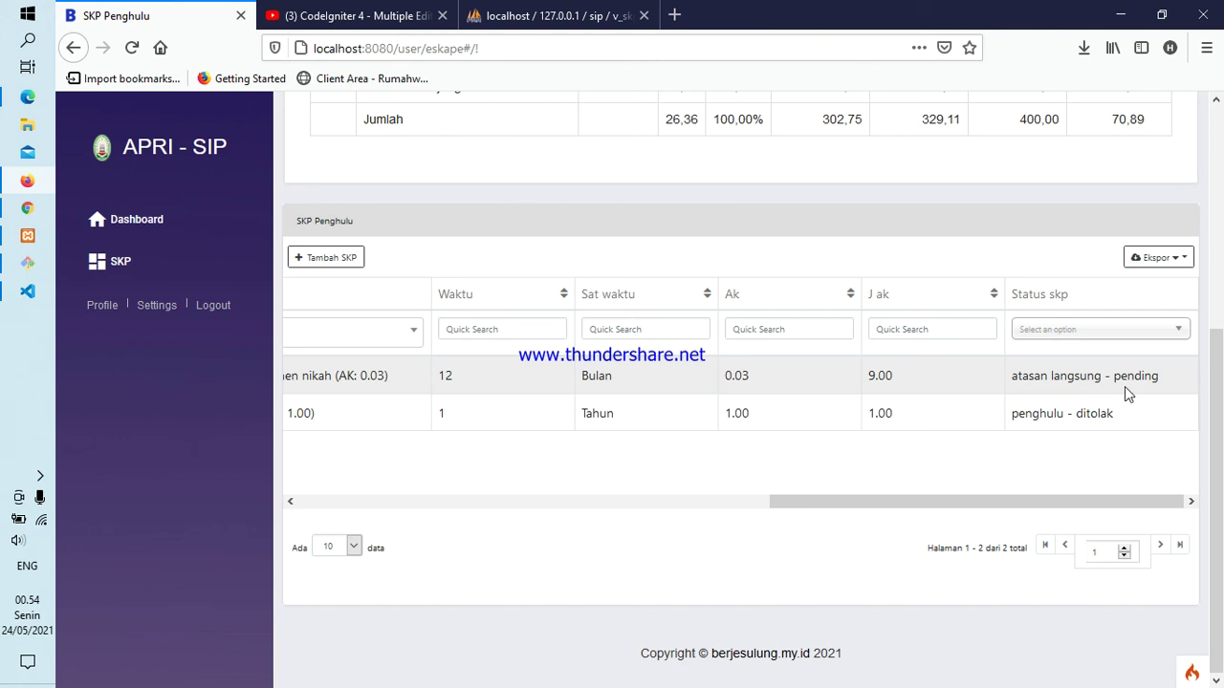
pyautogui.moveTo(1087, 506); pyautogui.dragTo(392, 562)
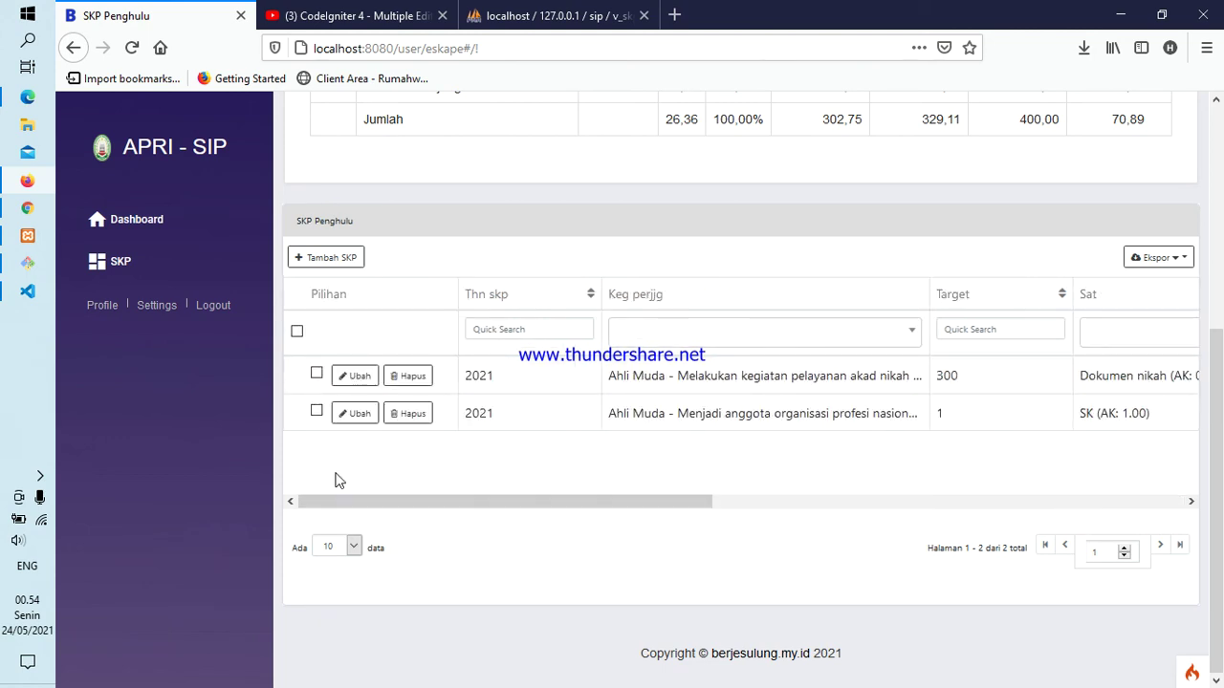
# Change the professional organisation entry's Keg perjjg to Ahli Muda national member "sebagai anggota aktif" and its Sat to SK (AK: 0.75).
pyautogui.click(356, 414)
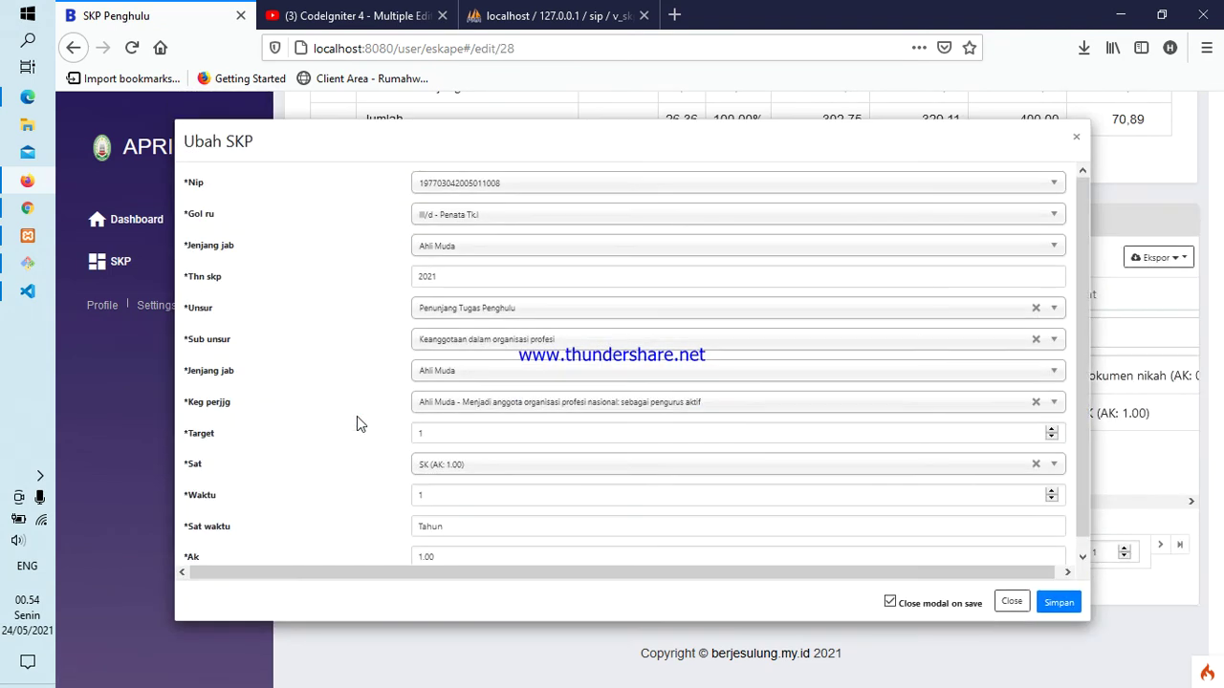
pyautogui.click(501, 401)
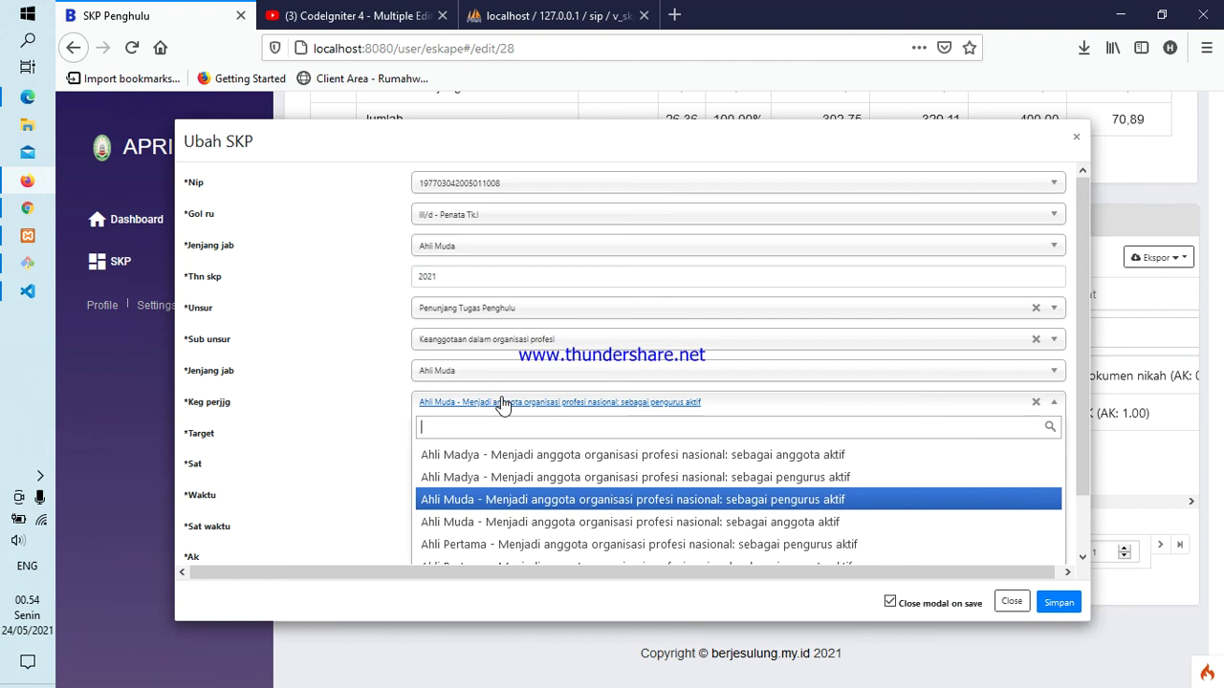
pyautogui.click(559, 523)
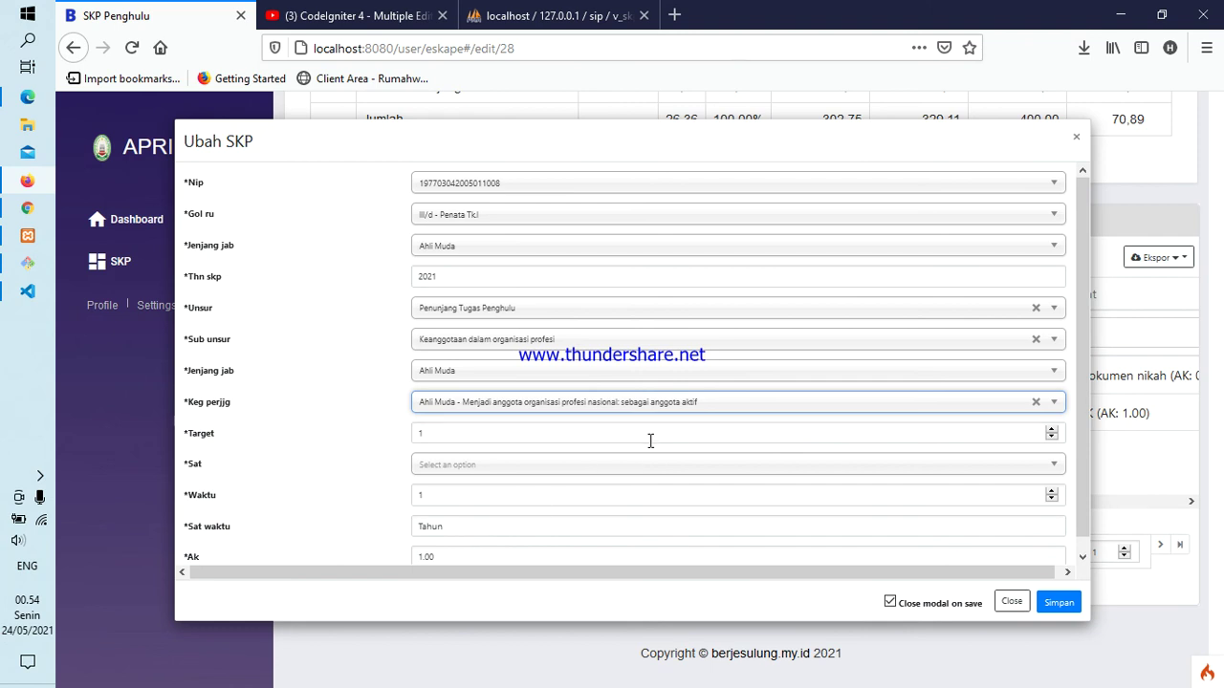
pyautogui.click(495, 468)
pyautogui.click(489, 516)
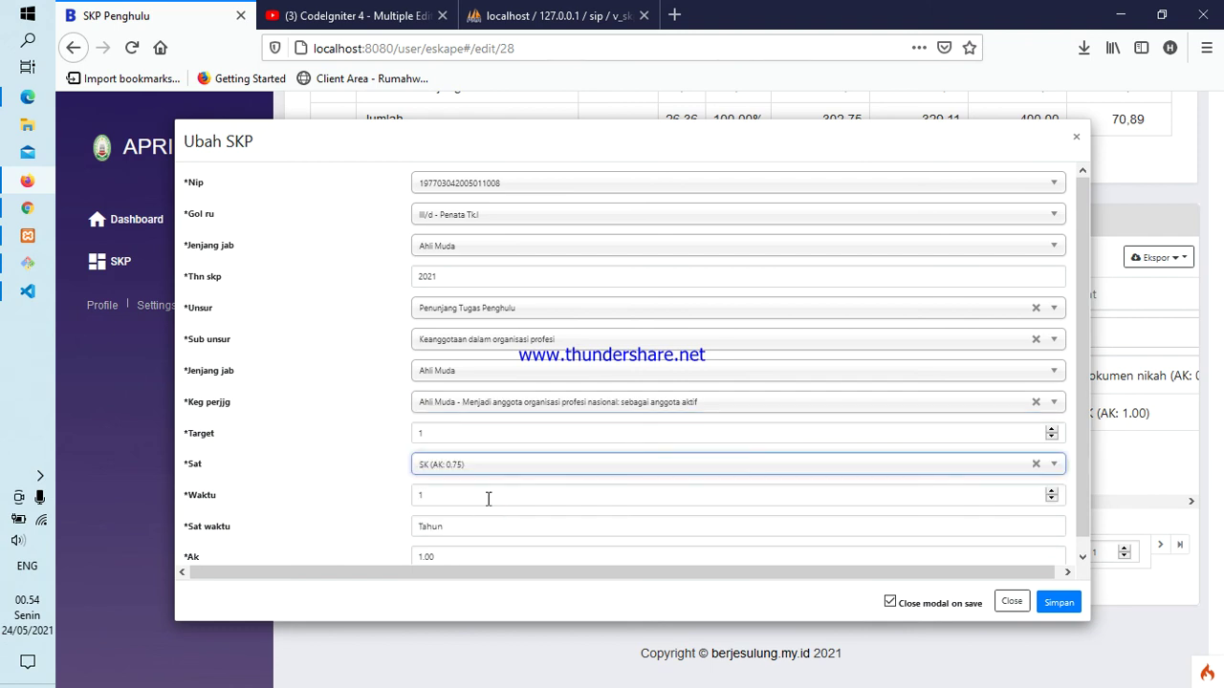
# Set the entry's Ak to 0.75, save the SKP and check its Status skp.
pyautogui.click(452, 555)
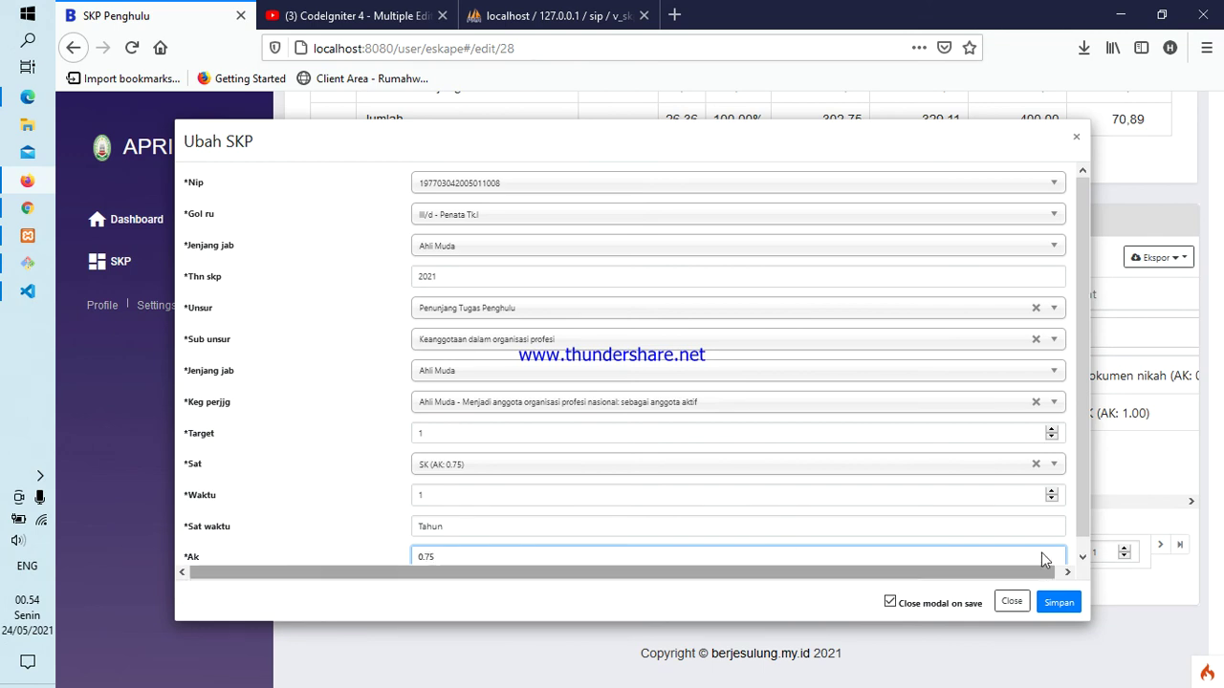
pyautogui.click(1082, 559)
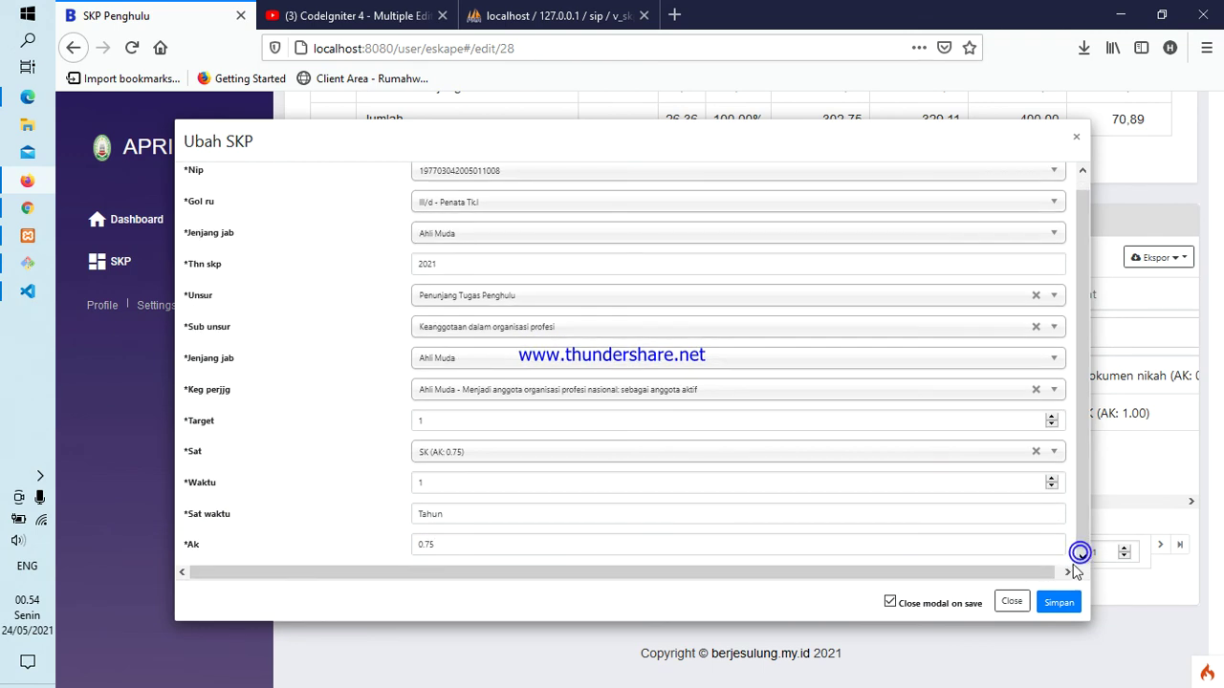
pyautogui.click(1059, 604)
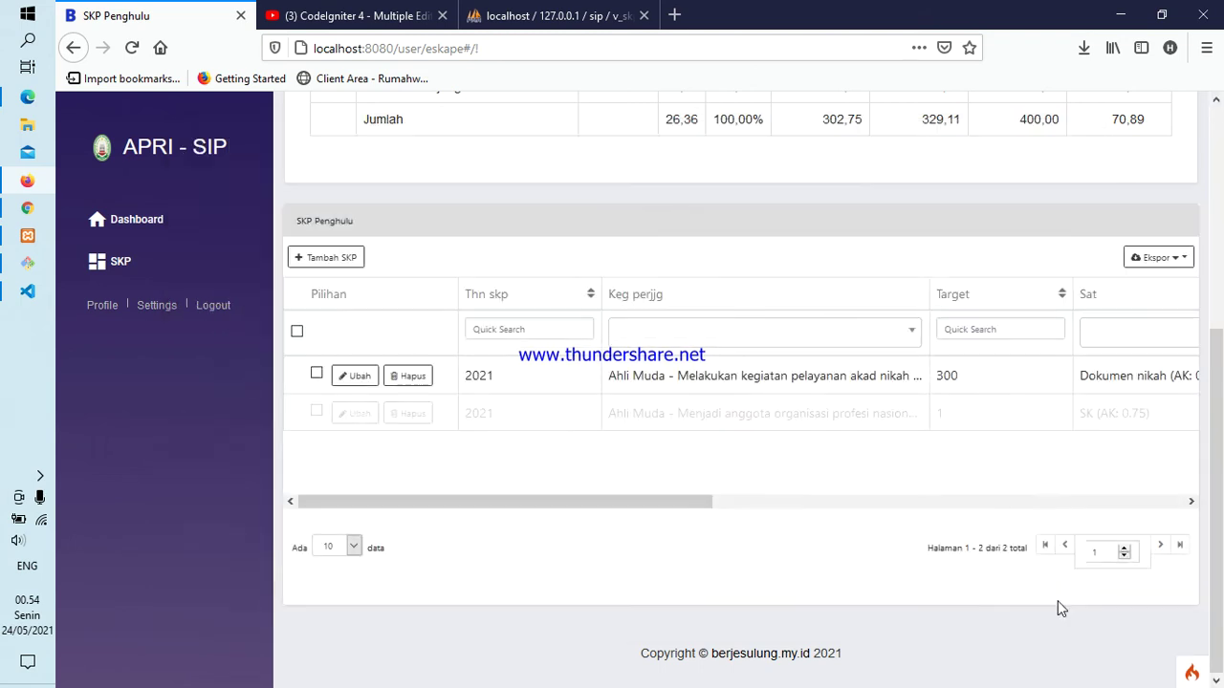
pyautogui.moveTo(677, 509); pyautogui.dragTo(1221, 494)
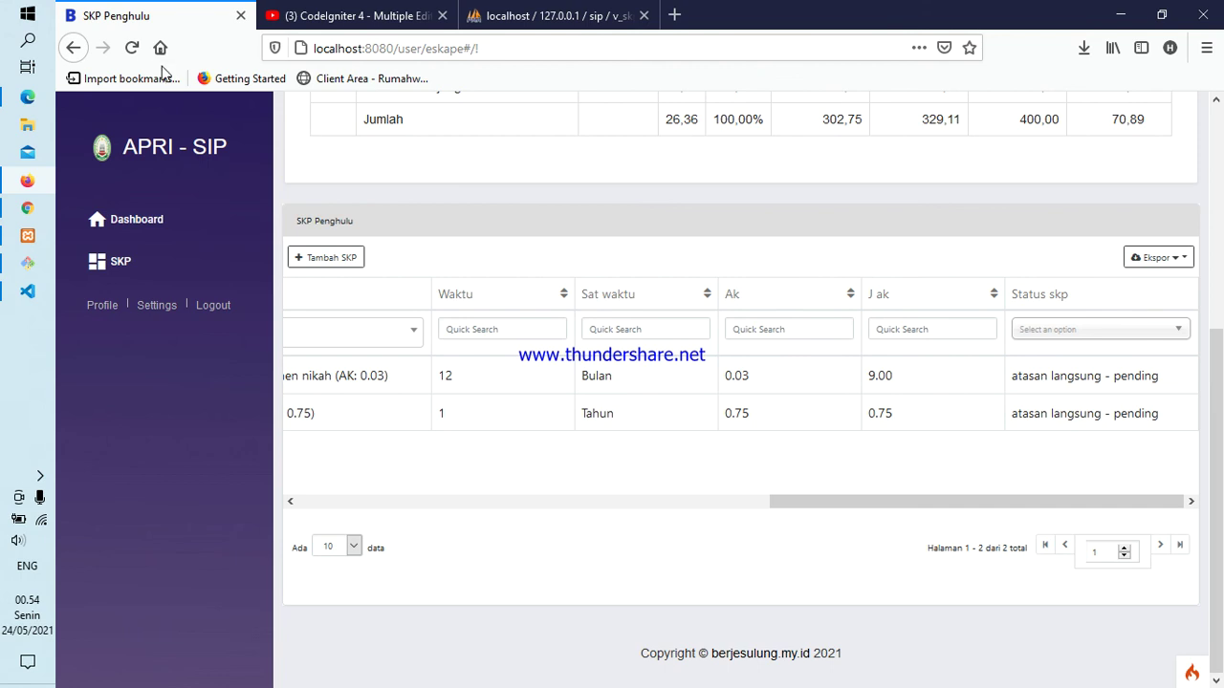
# Switch to Edge, reload the superior's SKP Penghulu page and check the SKP Penghulu notifications for the resubmitted entries.
pyautogui.click(26, 100)
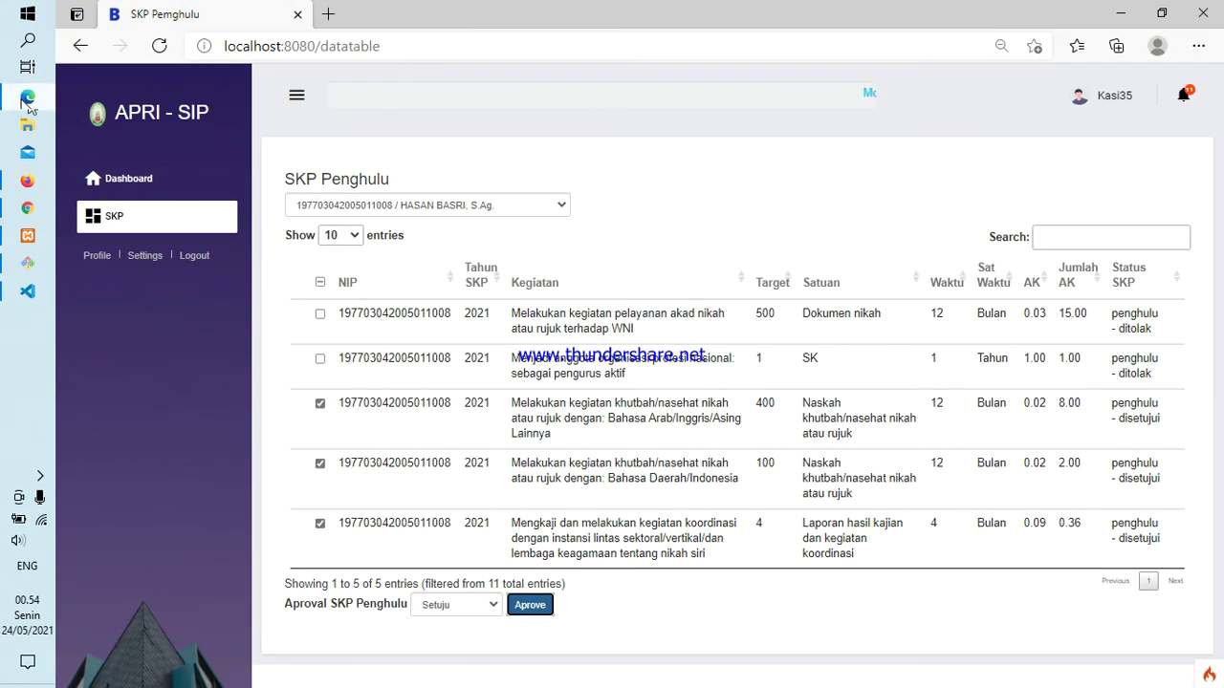
pyautogui.click(159, 48)
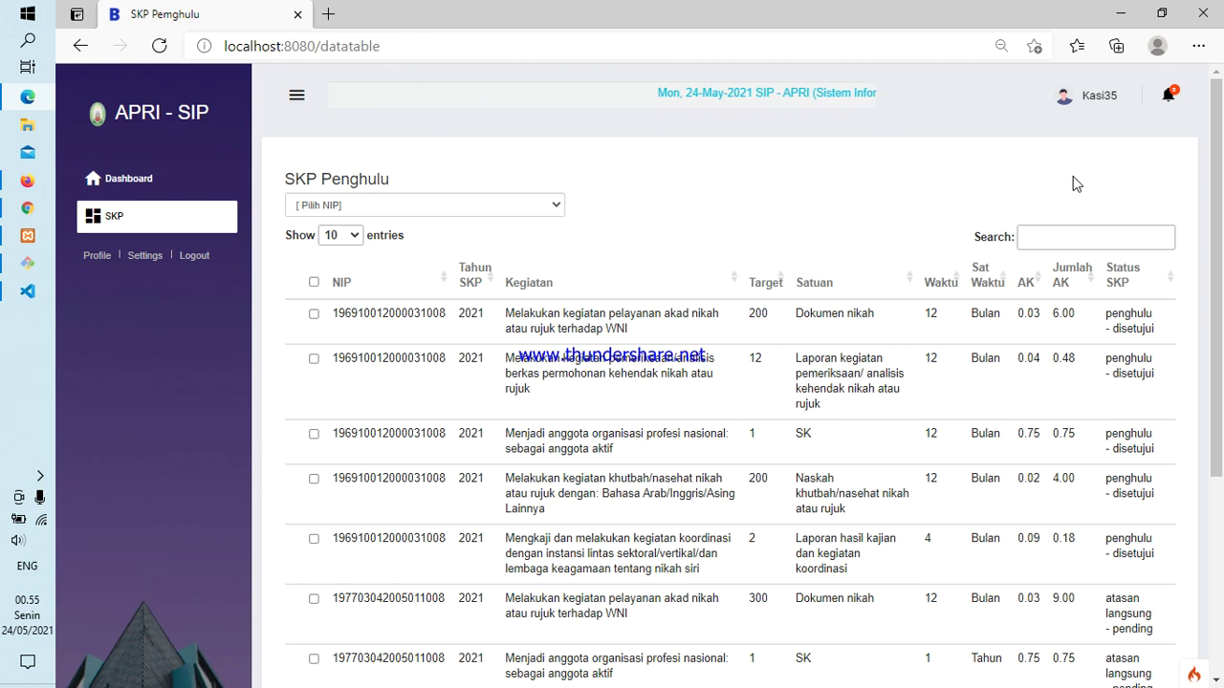
pyautogui.click(1170, 99)
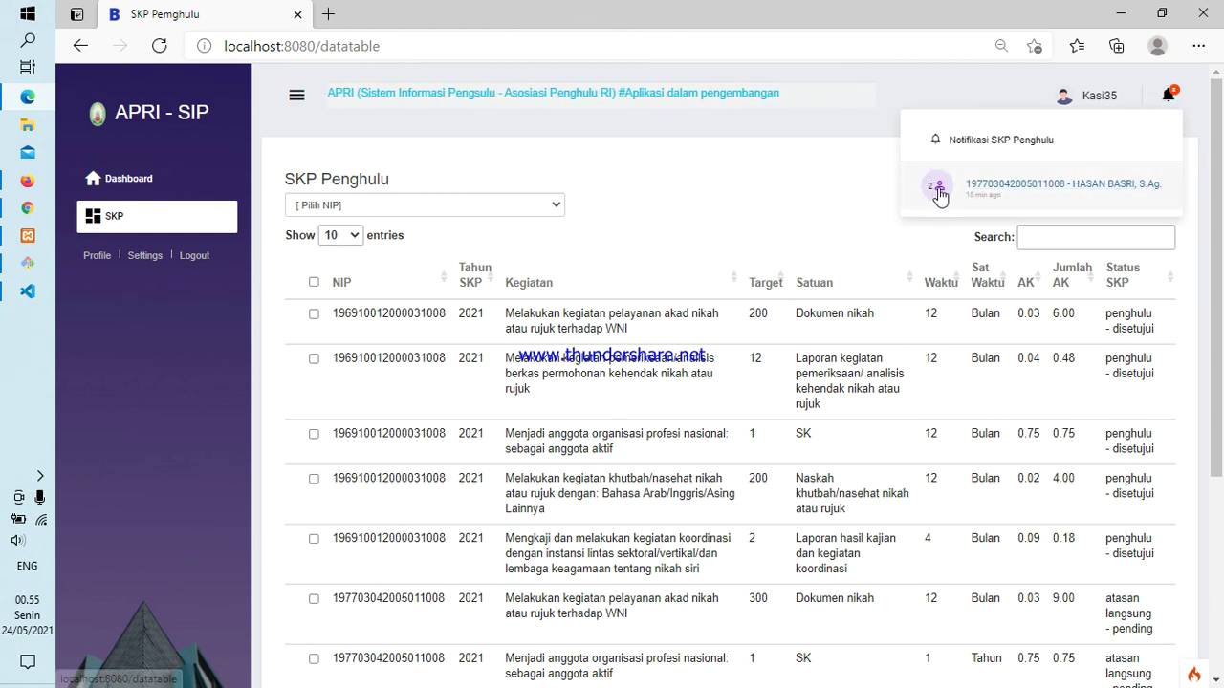
pyautogui.click(1016, 192)
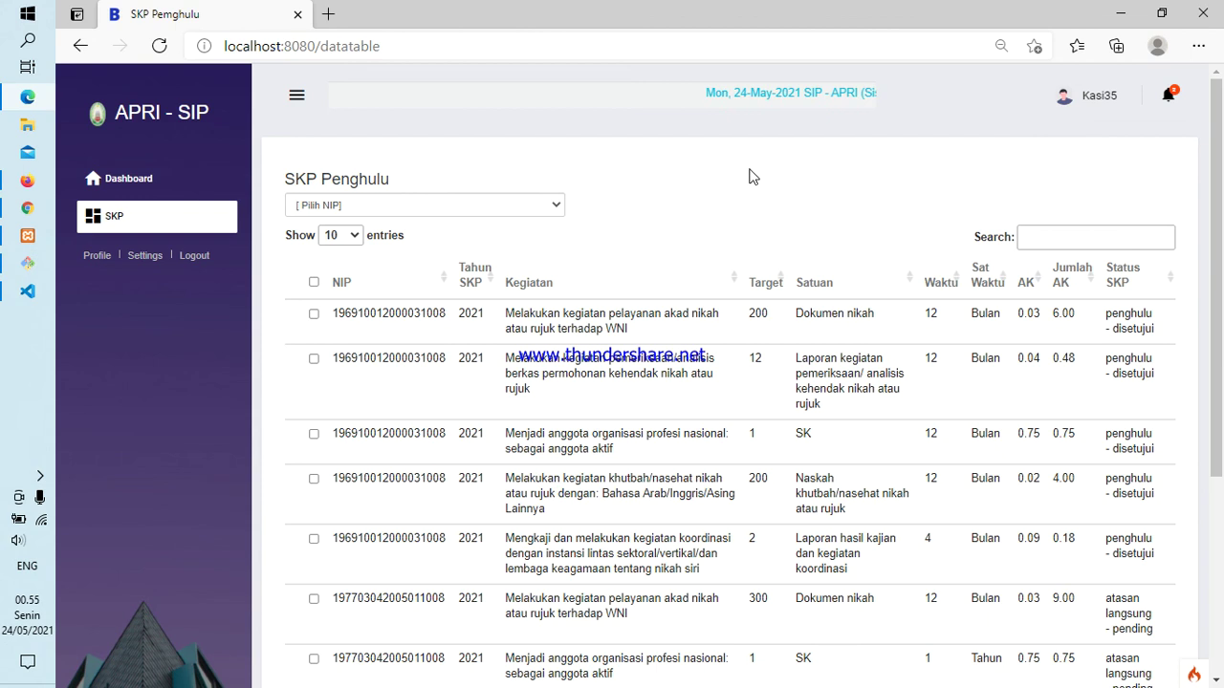
# Filter the SKP Penghulu table to the second penghulu's NIP and search for "pending".
pyautogui.click(452, 206)
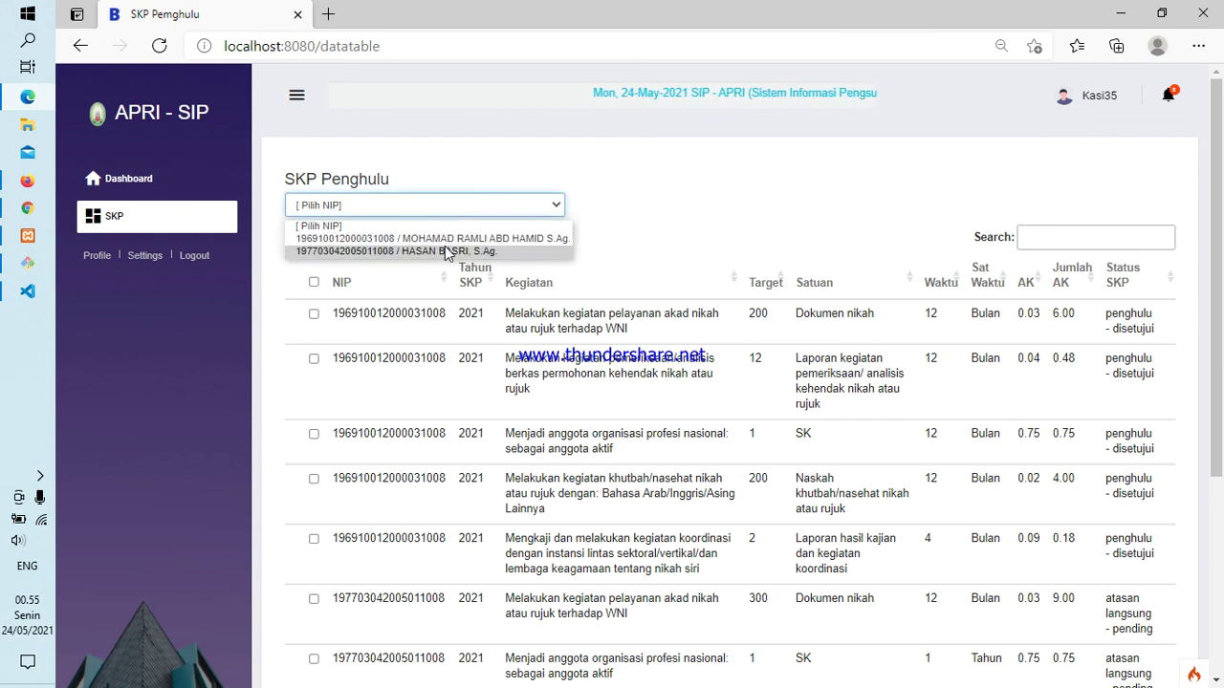
pyautogui.click(446, 250)
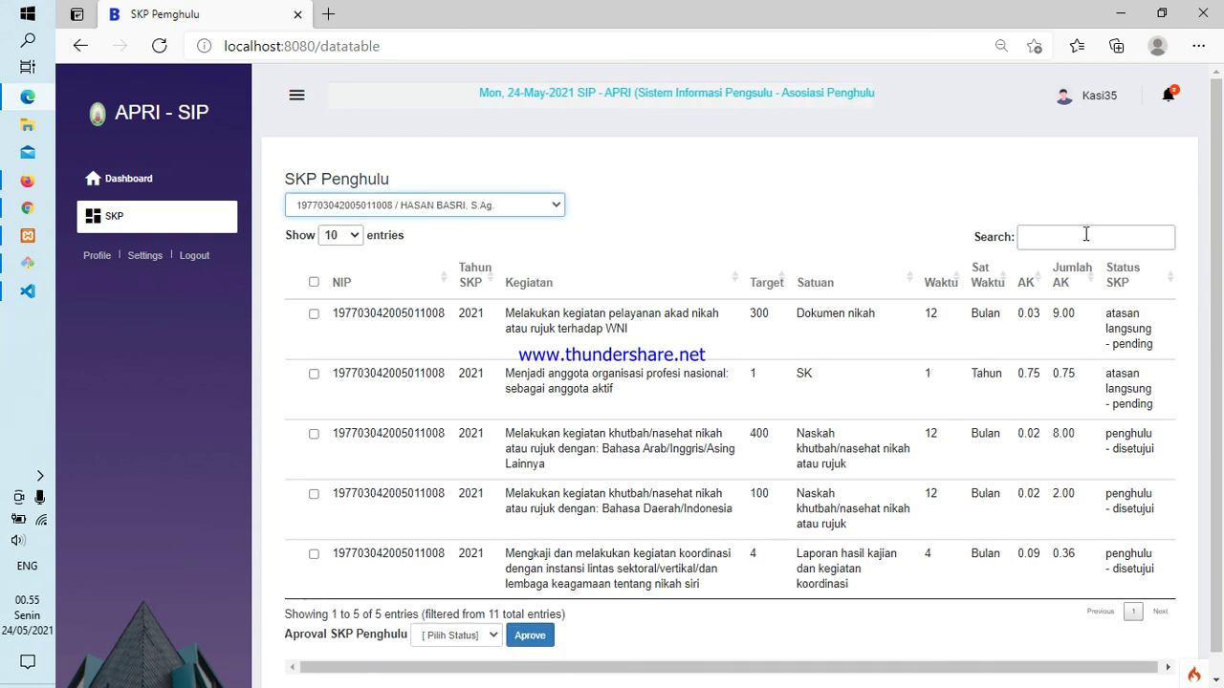
pyautogui.click(1084, 235)
pyautogui.write('pending')
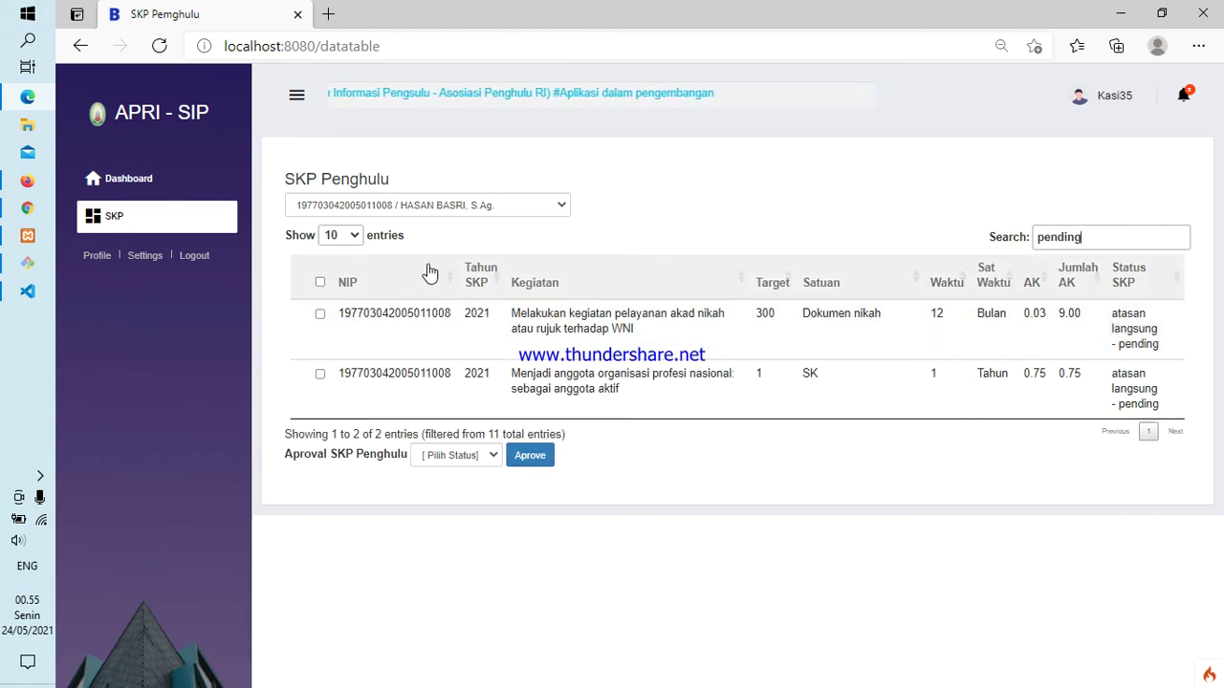
# Select all of the filtered pending activities and approve them with status Setuju.
pyautogui.click(320, 284)
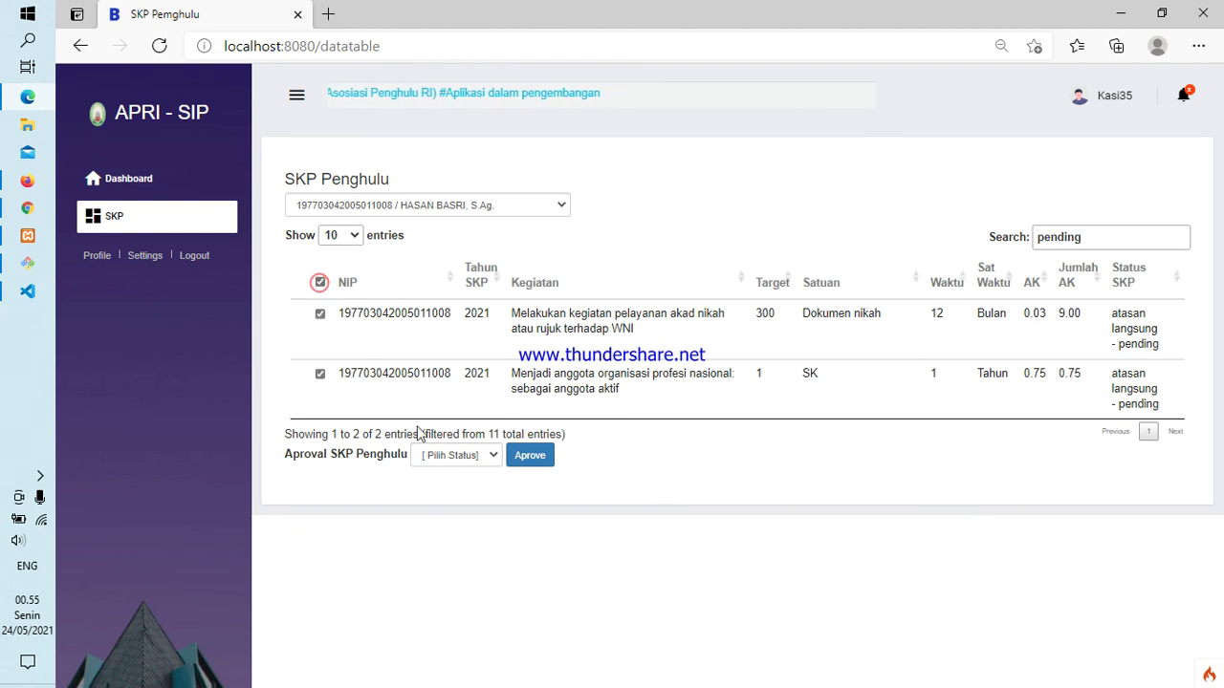
pyautogui.click(454, 457)
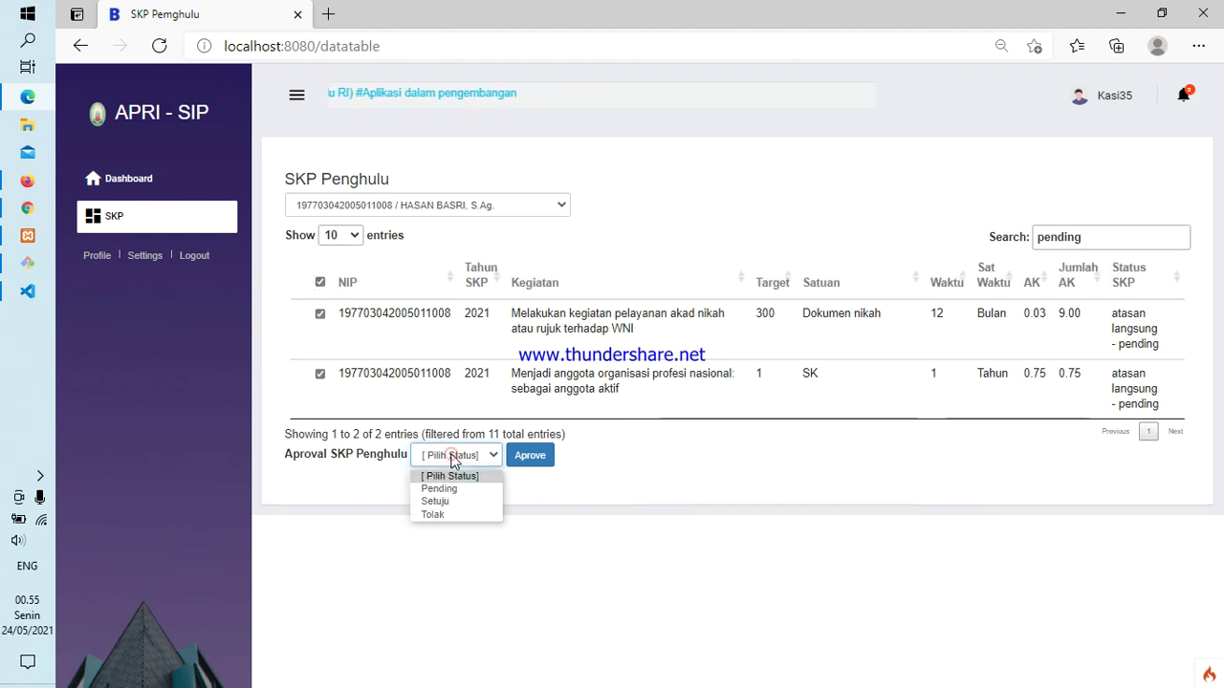
pyautogui.click(451, 500)
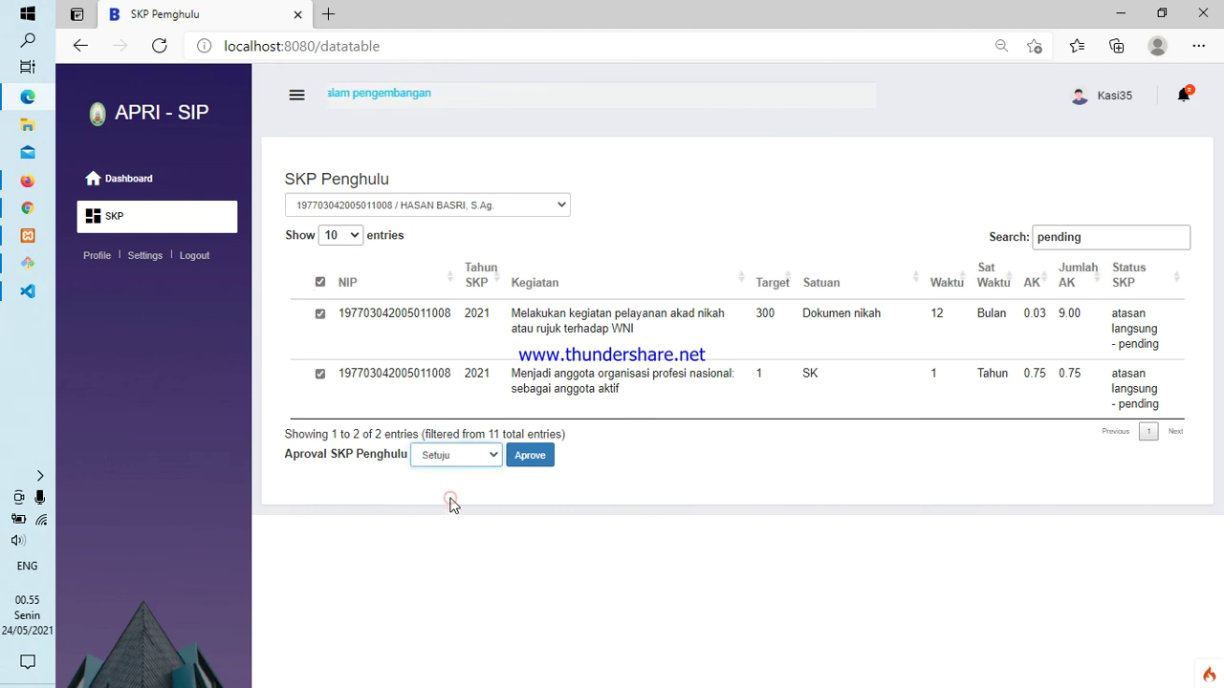
pyautogui.click(537, 459)
pyautogui.click(728, 145)
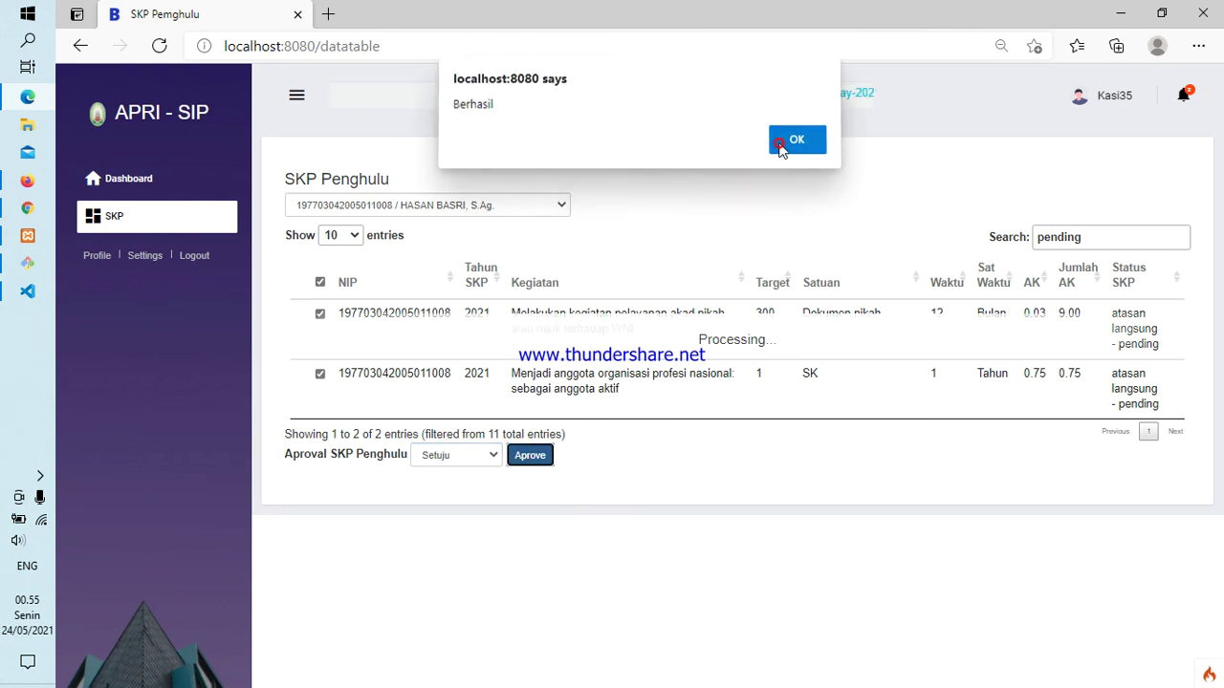
pyautogui.click(780, 145)
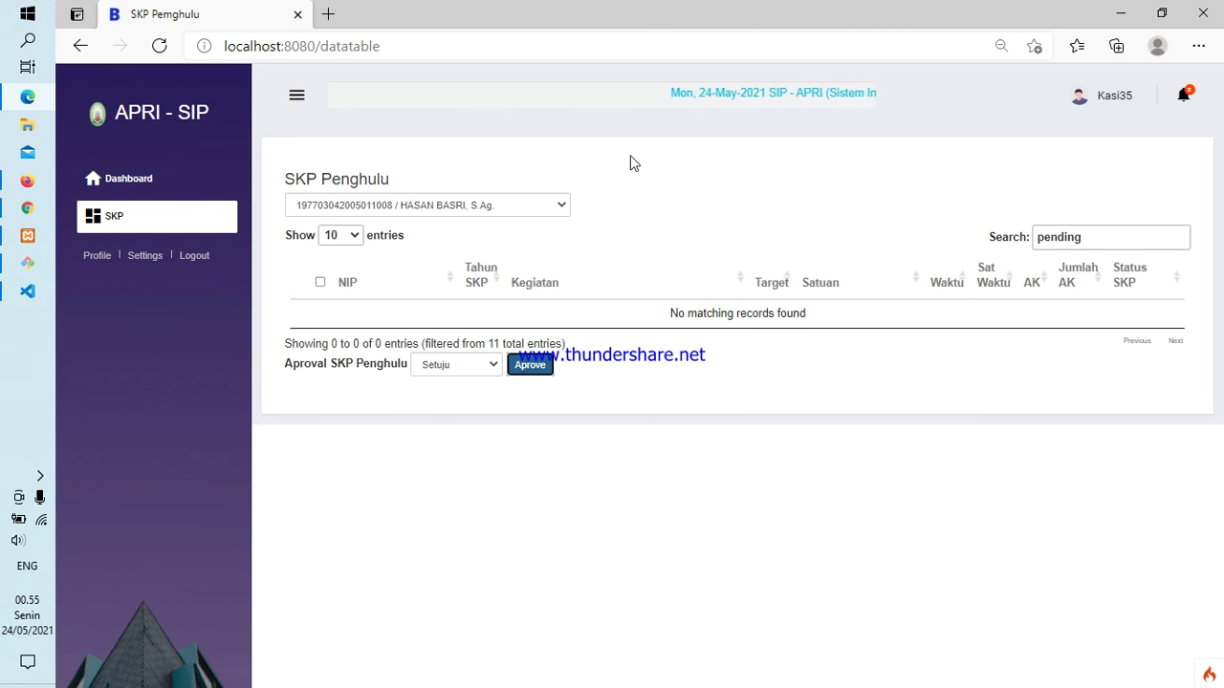
# Clear the "pending" search and check the Status SKP of all the penghulu's activities.
pyautogui.click(1125, 235)
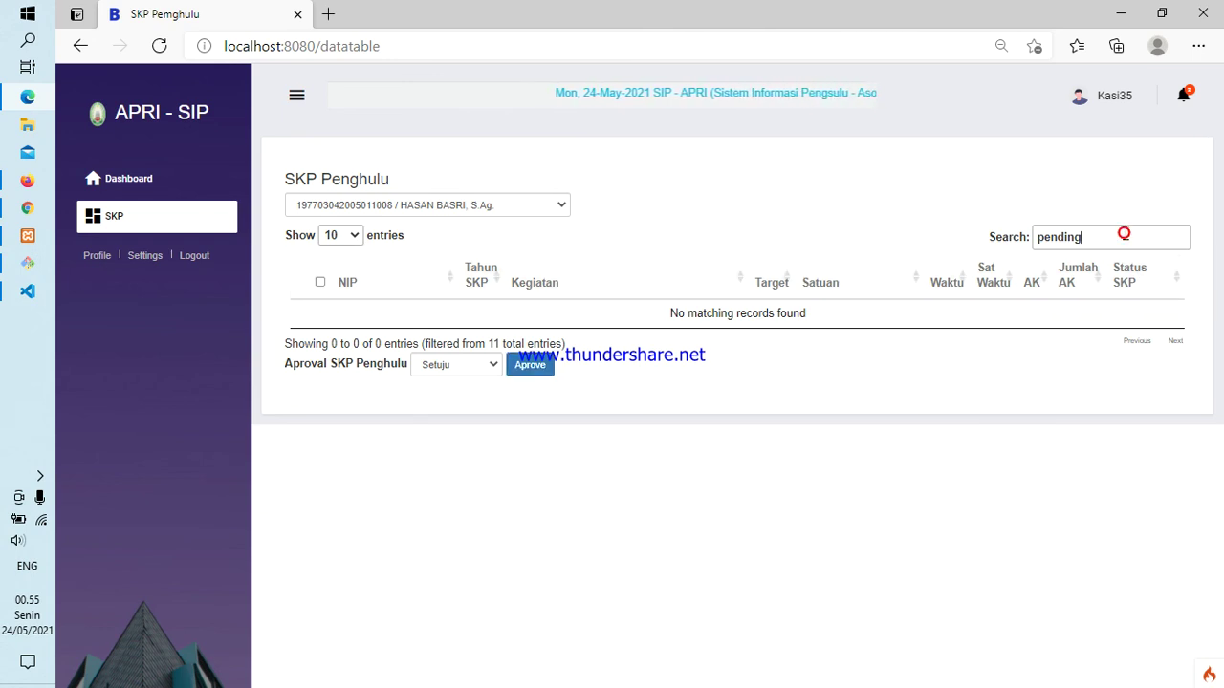
pyautogui.press('BackSpace')
pyautogui.press('BackSpace')
pyautogui.press('BackSpace')
pyautogui.press('BackSpace')
pyautogui.press('BackSpace')
pyautogui.press('BackSpace')
pyautogui.press('BackSpace')
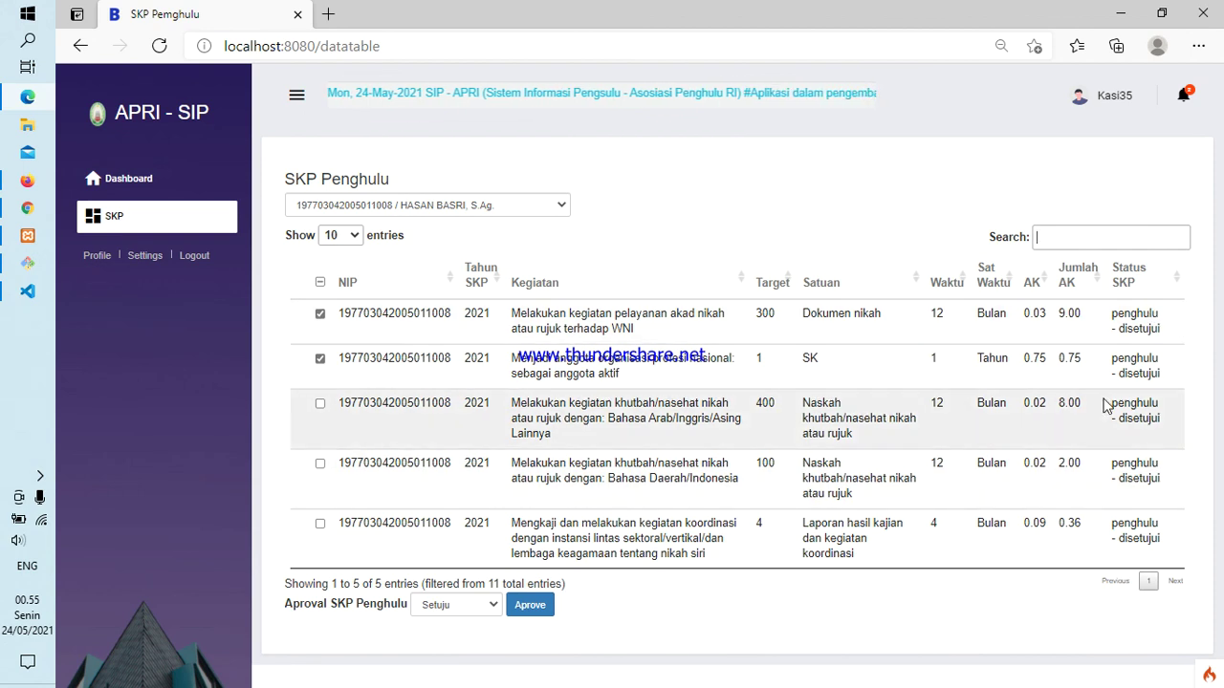
# Switch to Firefox, reload the penghulu's SKP page and review the cumulative credit summary.
pyautogui.click(28, 180)
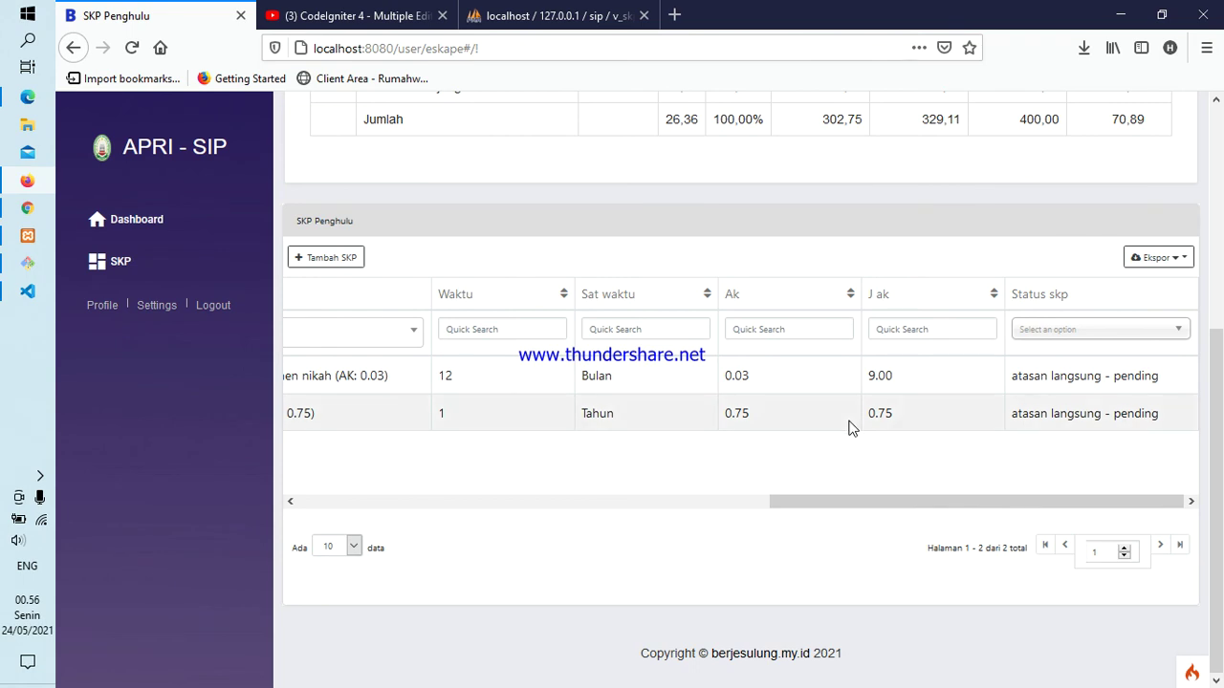
pyautogui.moveTo(863, 494); pyautogui.dragTo(248, 527)
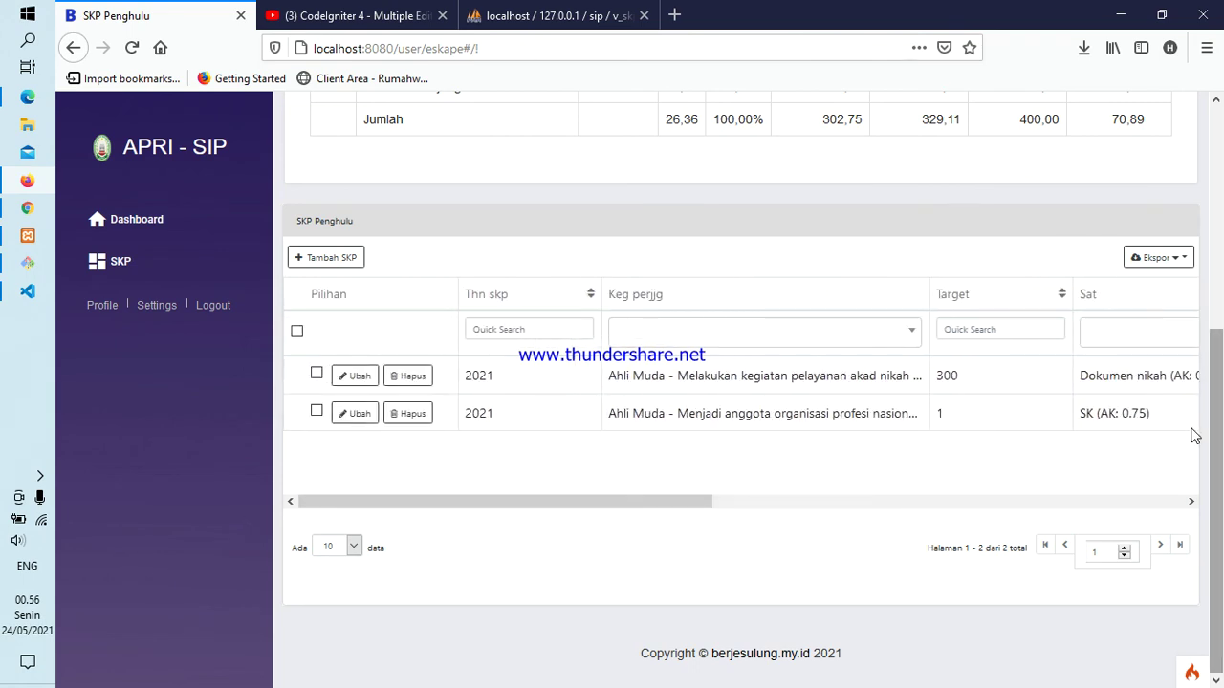
pyautogui.moveTo(1219, 432); pyautogui.dragTo(1218, 227)
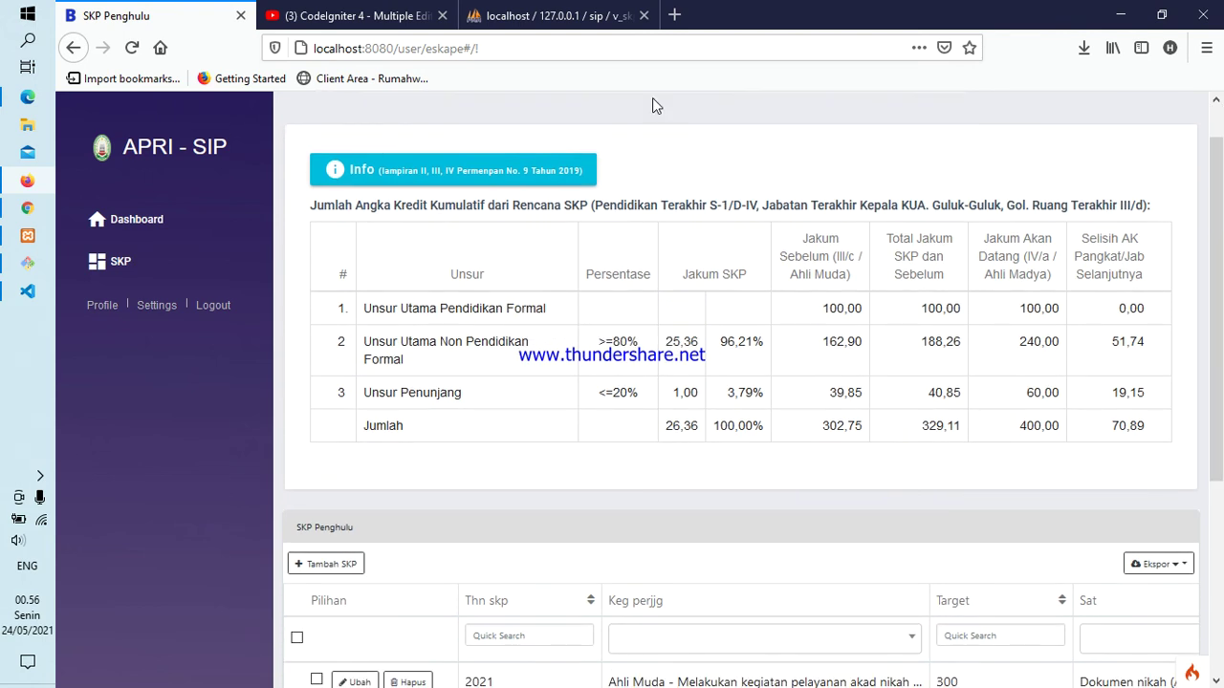
pyautogui.click(133, 49)
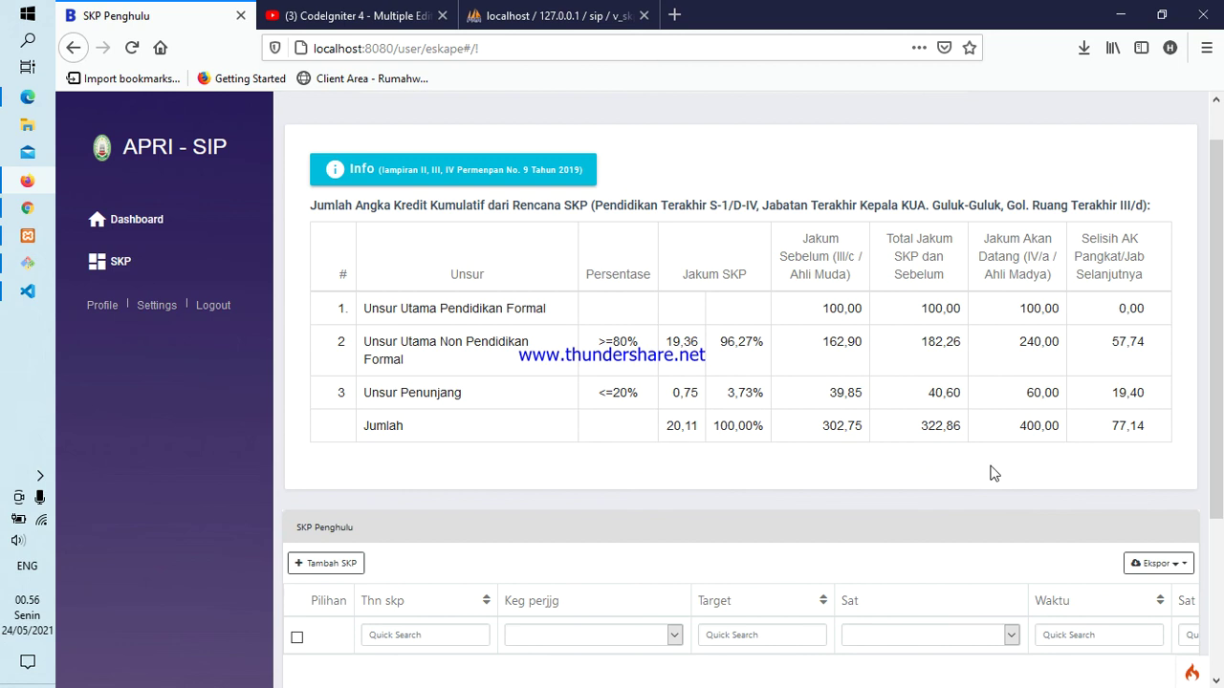
# Open the disetujui entry from the penghulu's SKP Penghulu notifications.
pyautogui.moveTo(1222, 440); pyautogui.dragTo(1221, 239)
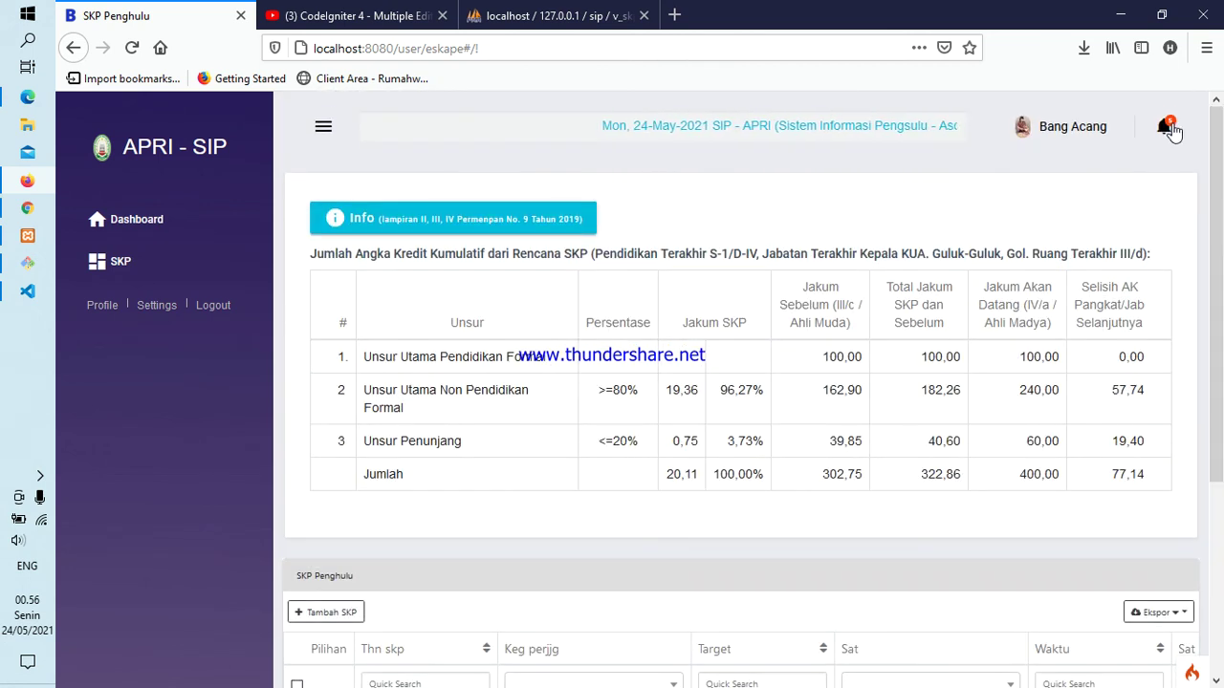
pyautogui.click(1166, 128)
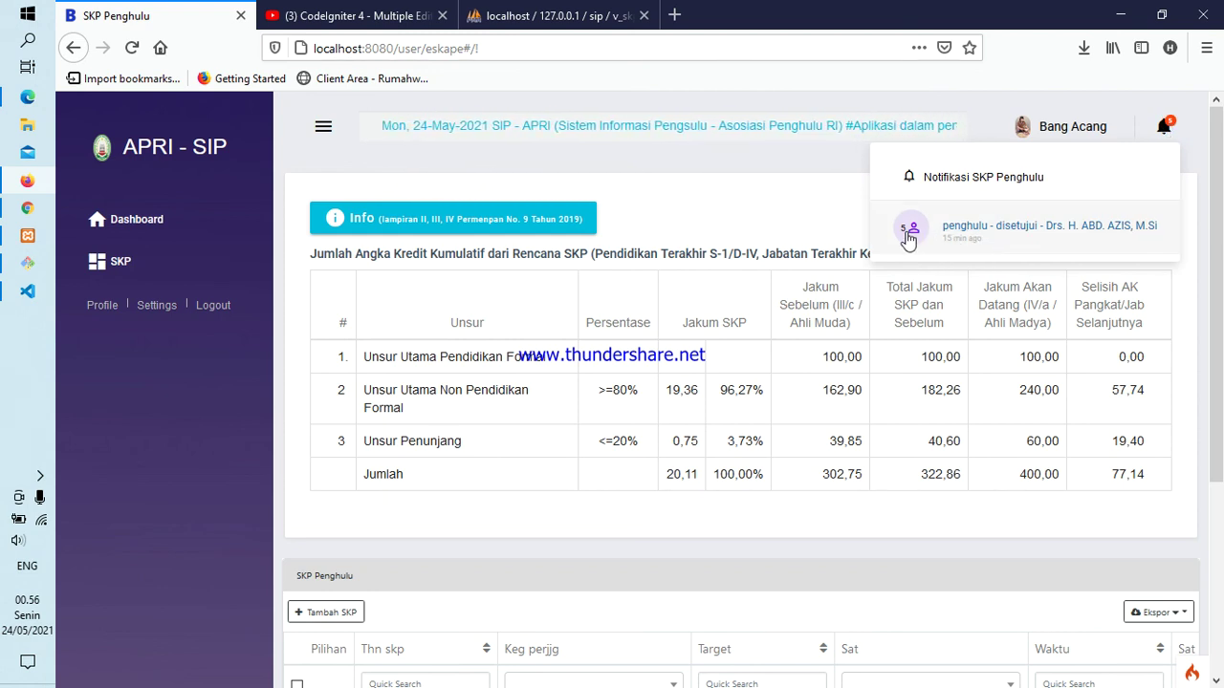
pyautogui.click(1078, 230)
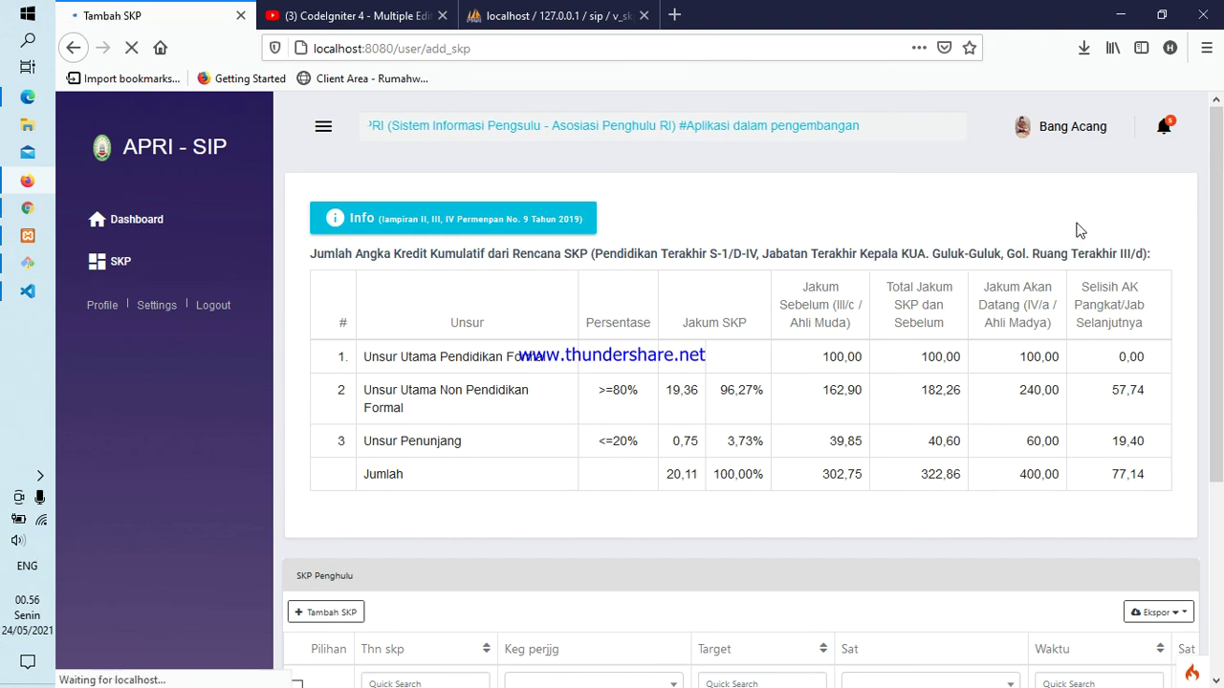